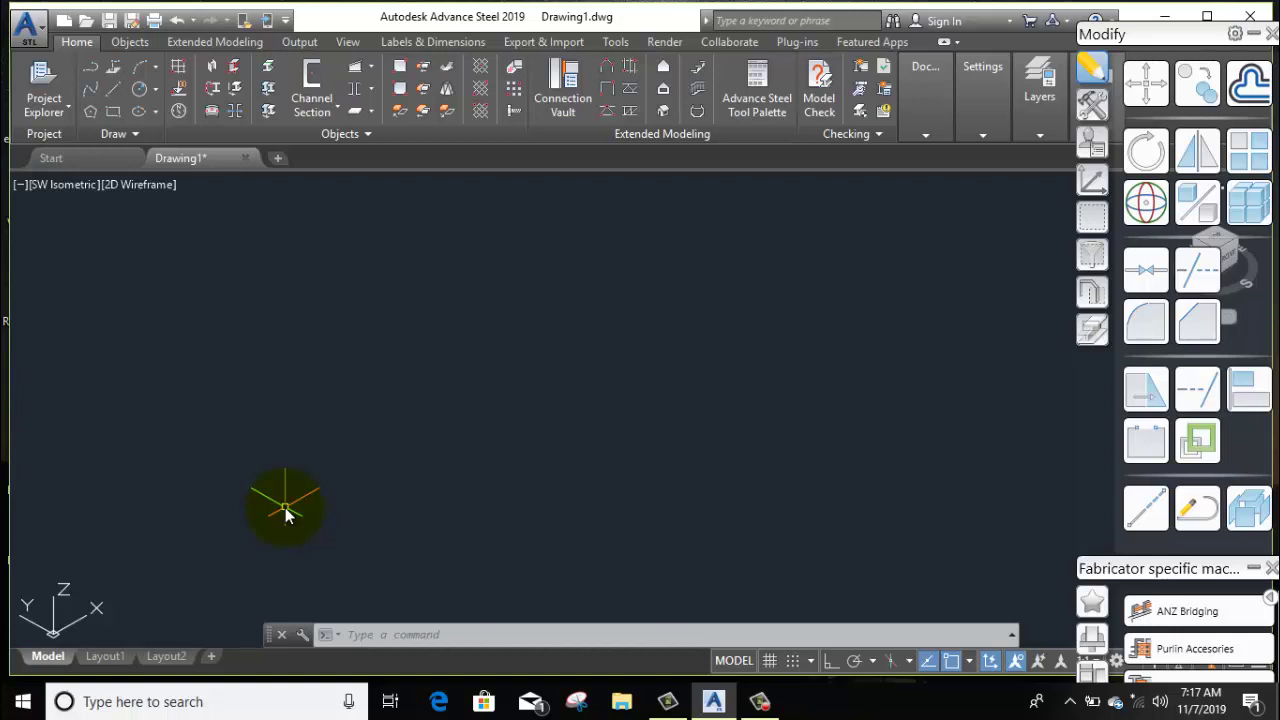
- Start a rectangular slab from the concrete objects list, then cancel it with Esc
middle_drag(272, 500, 342, 447)
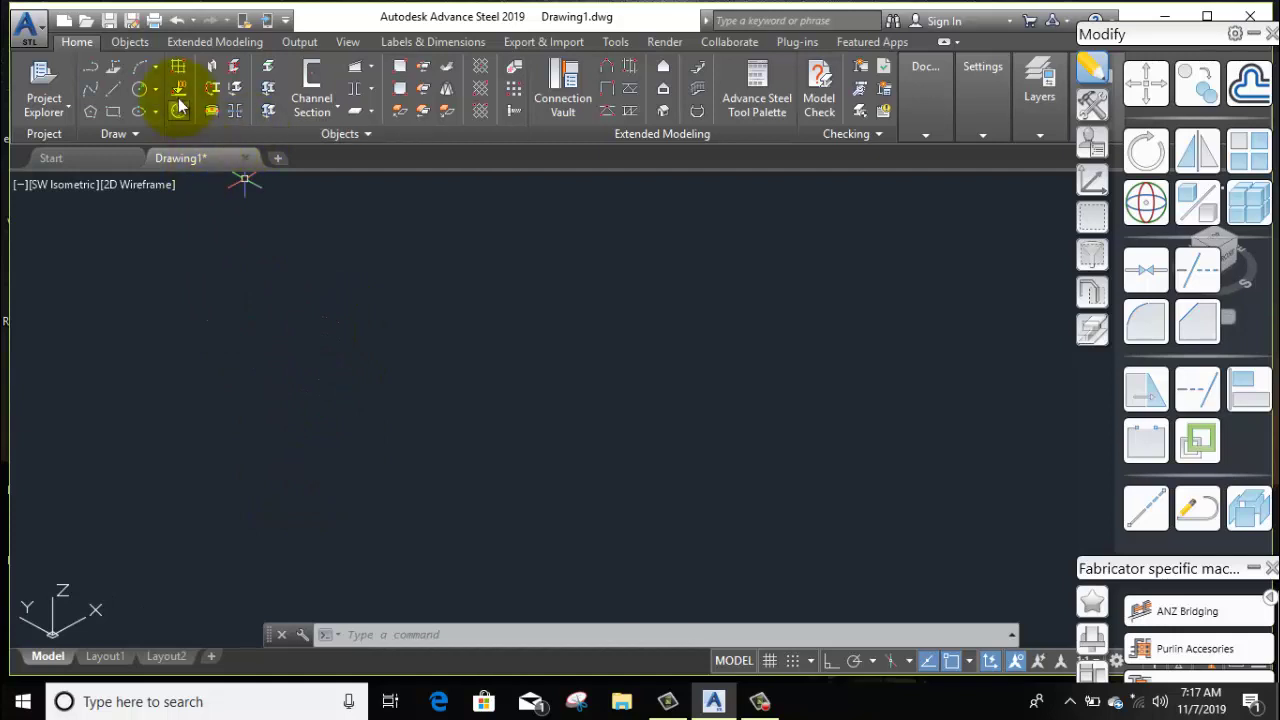
click(372, 112)
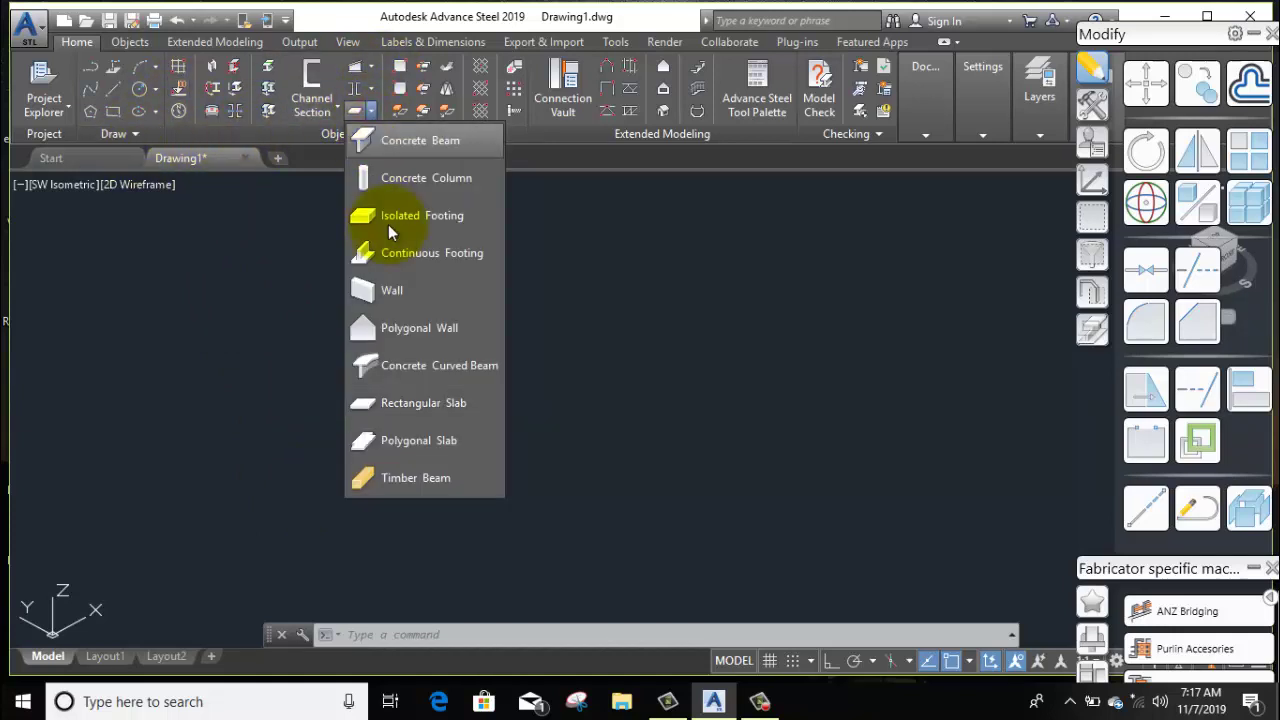
click(422, 406)
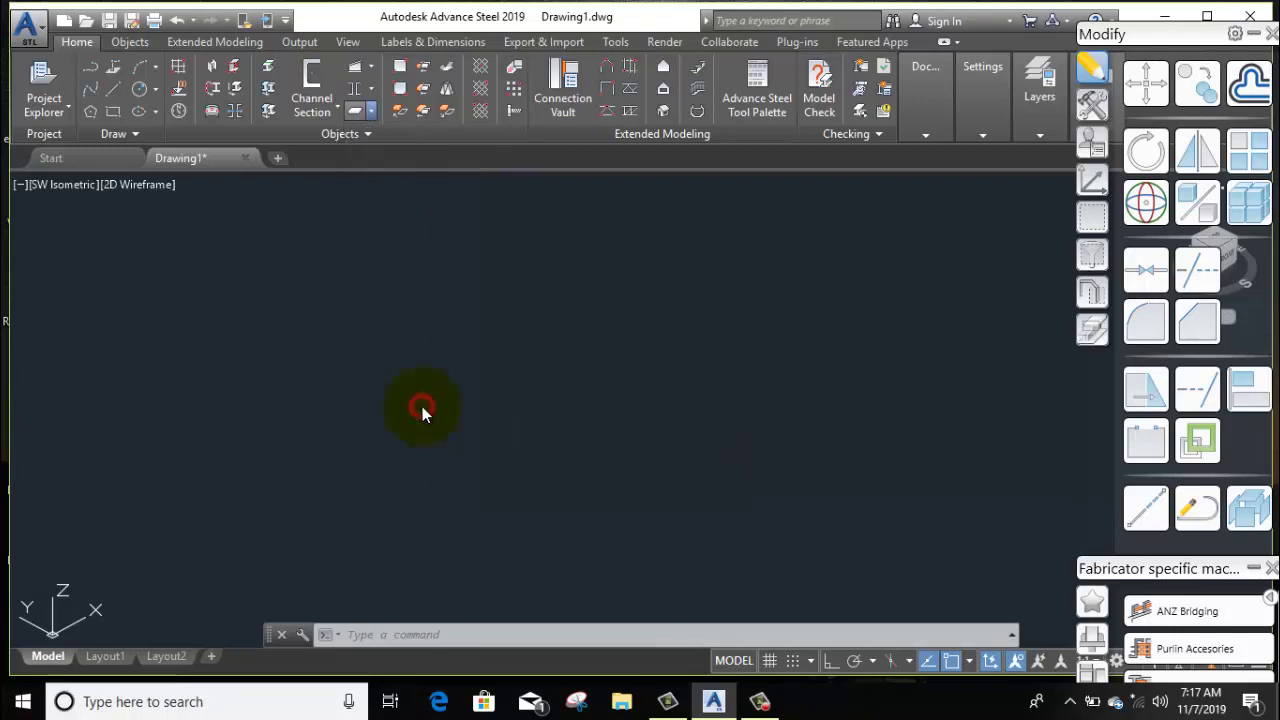
scroll(300, 470, down, 3)
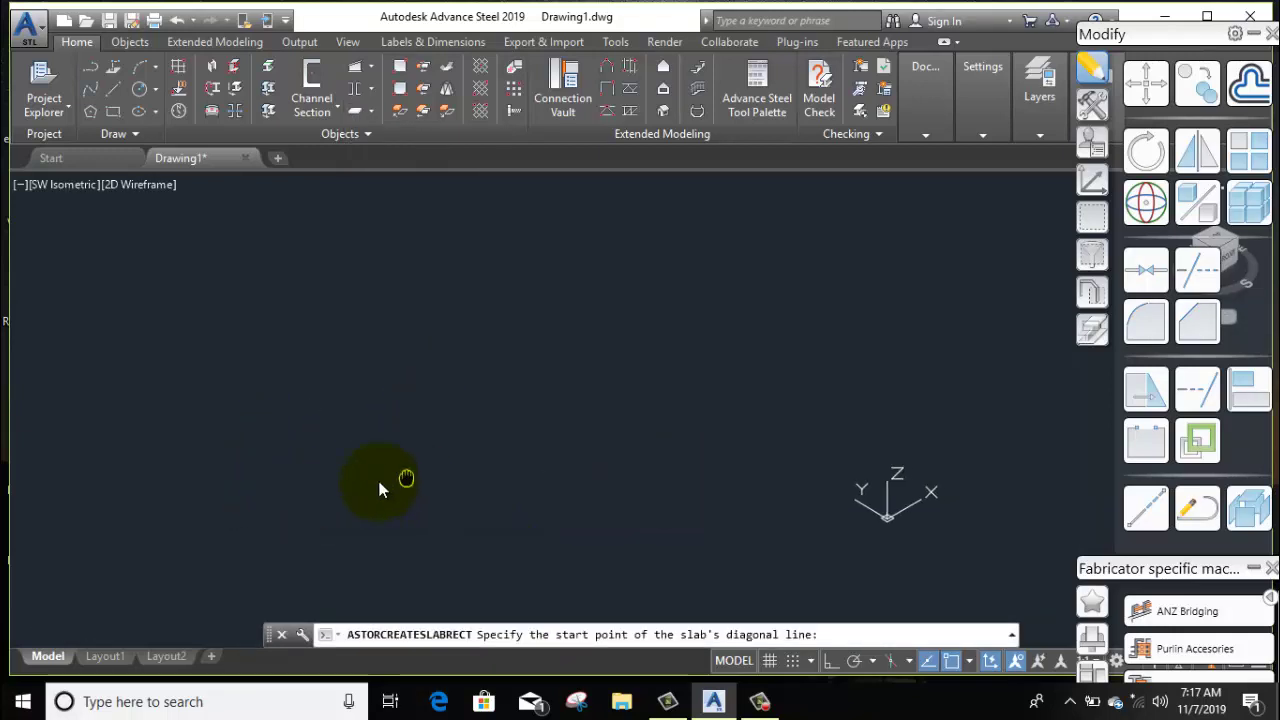
scroll(36, 206, down, 1)
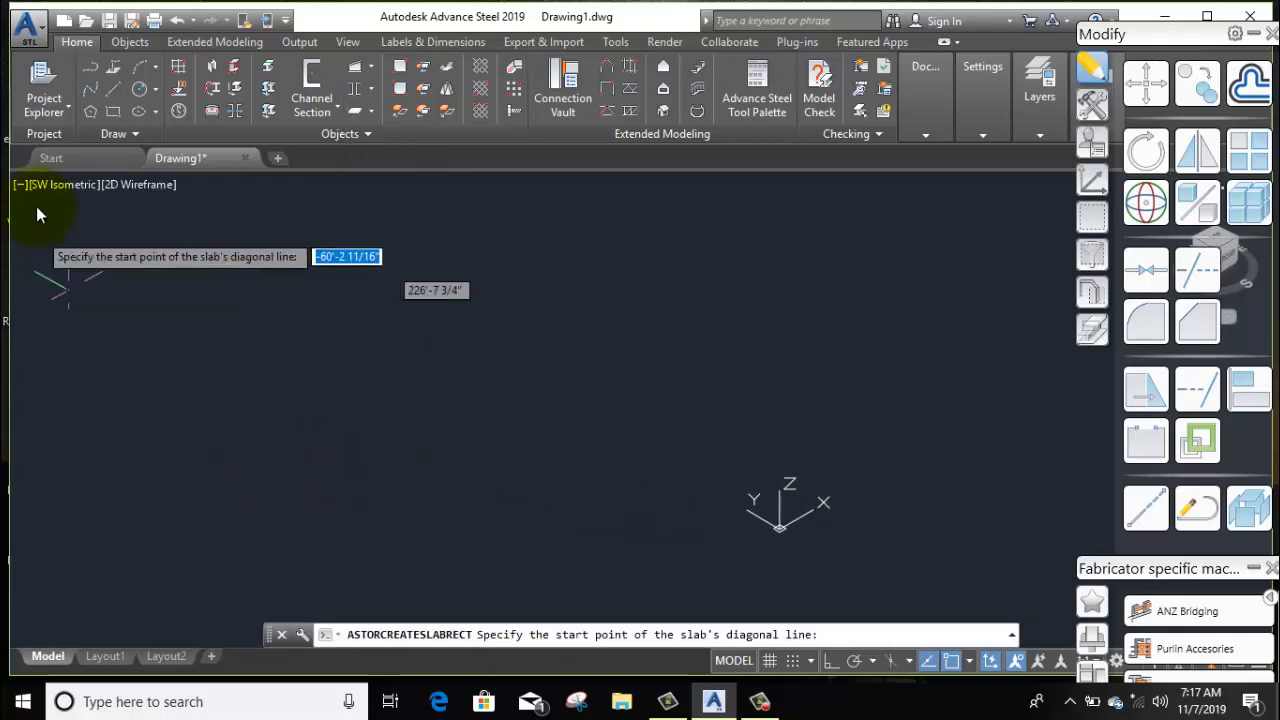
click(97, 237)
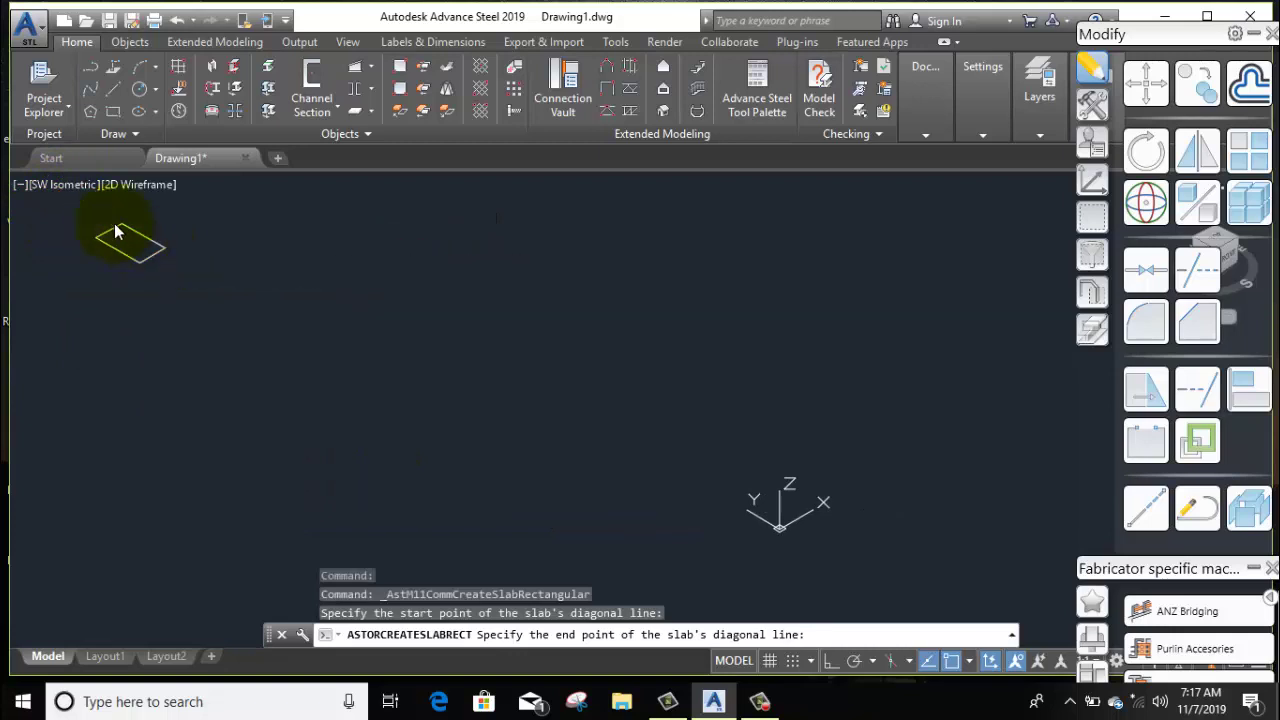
key(Escape)
- Switch the viewport to the Top view
scroll(56, 183, up, 3)
click(58, 184)
click(76, 229)
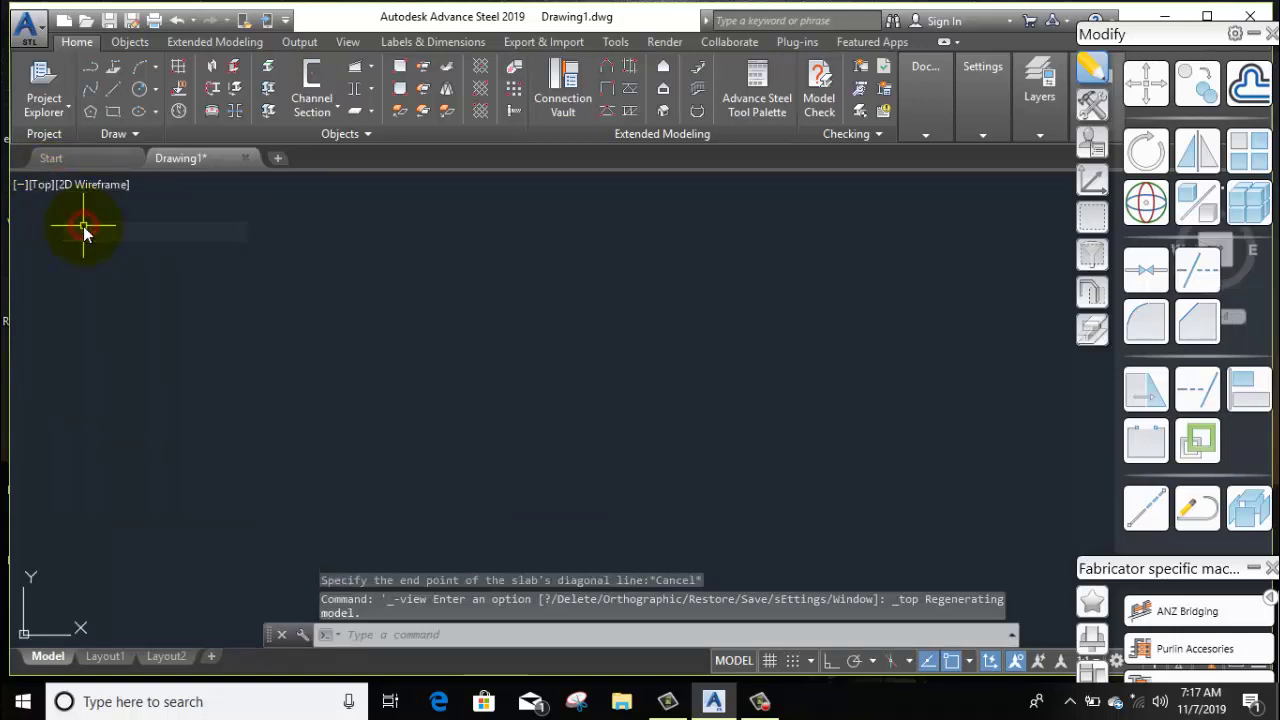
- Draw a rectangular 8" thick C25/30 concrete slab from two diagonal corners near the origin
click(354, 111)
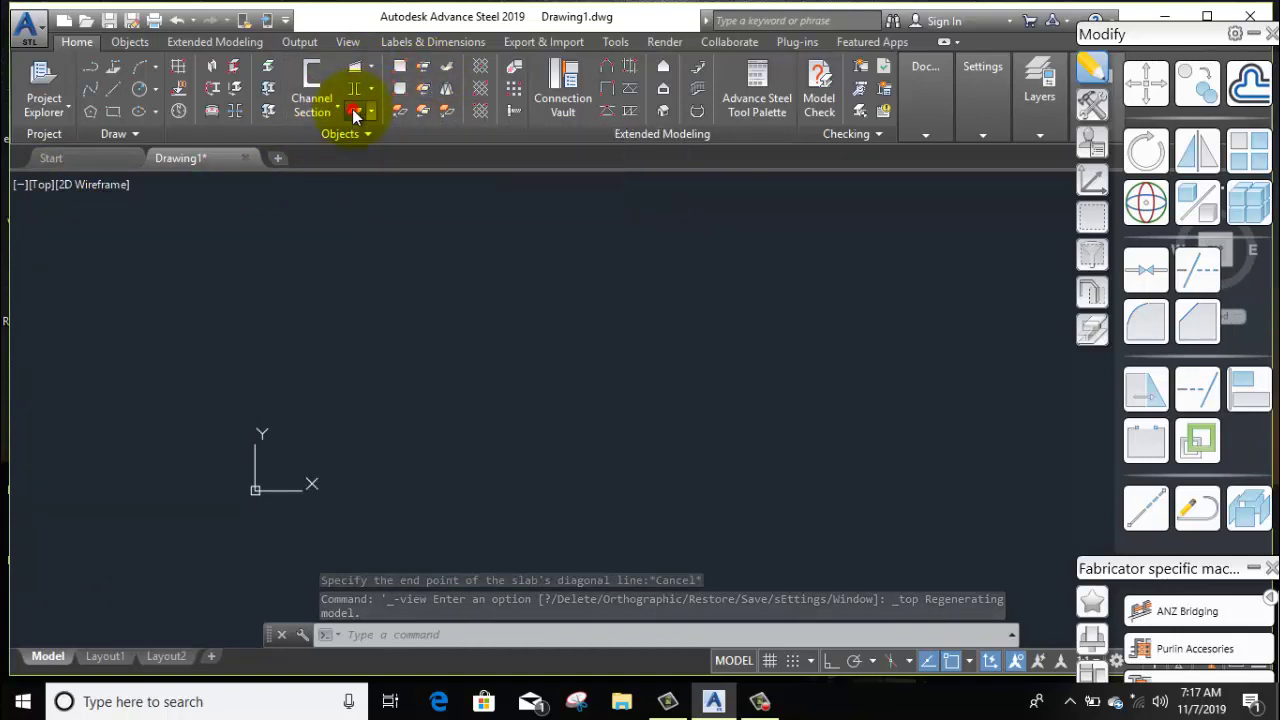
middle_drag(308, 457, 171, 490)
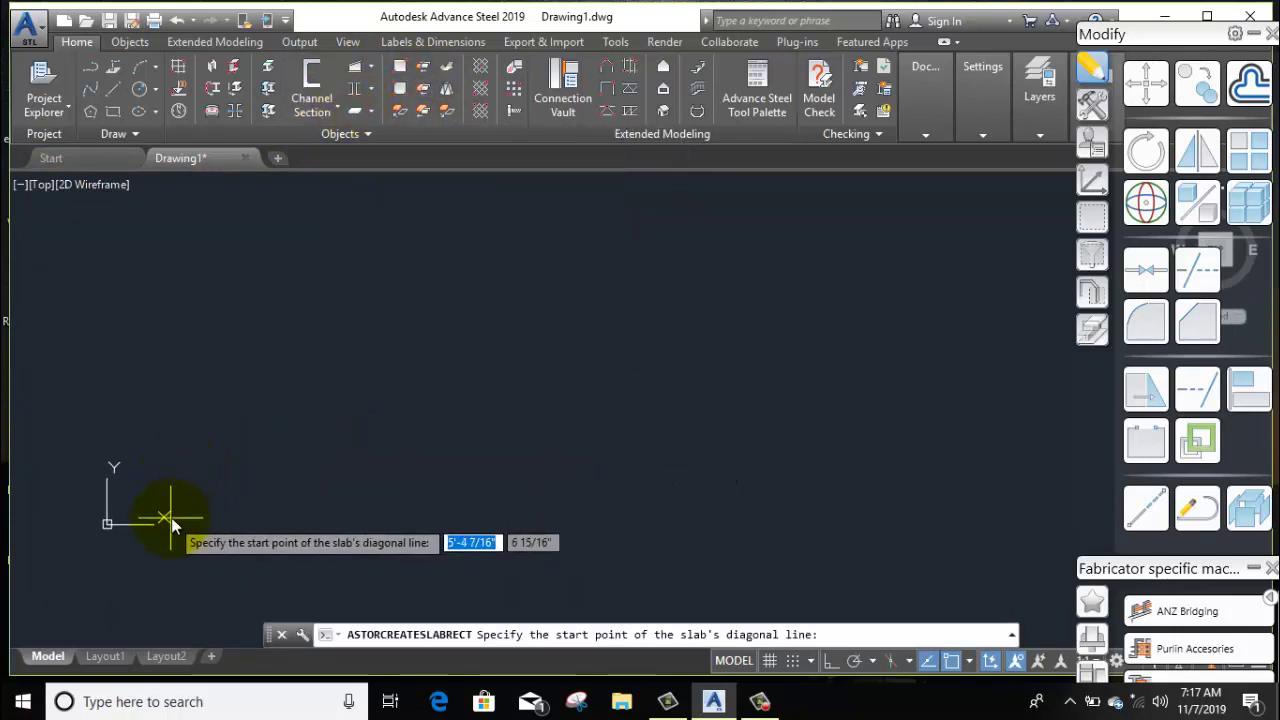
click(171, 511)
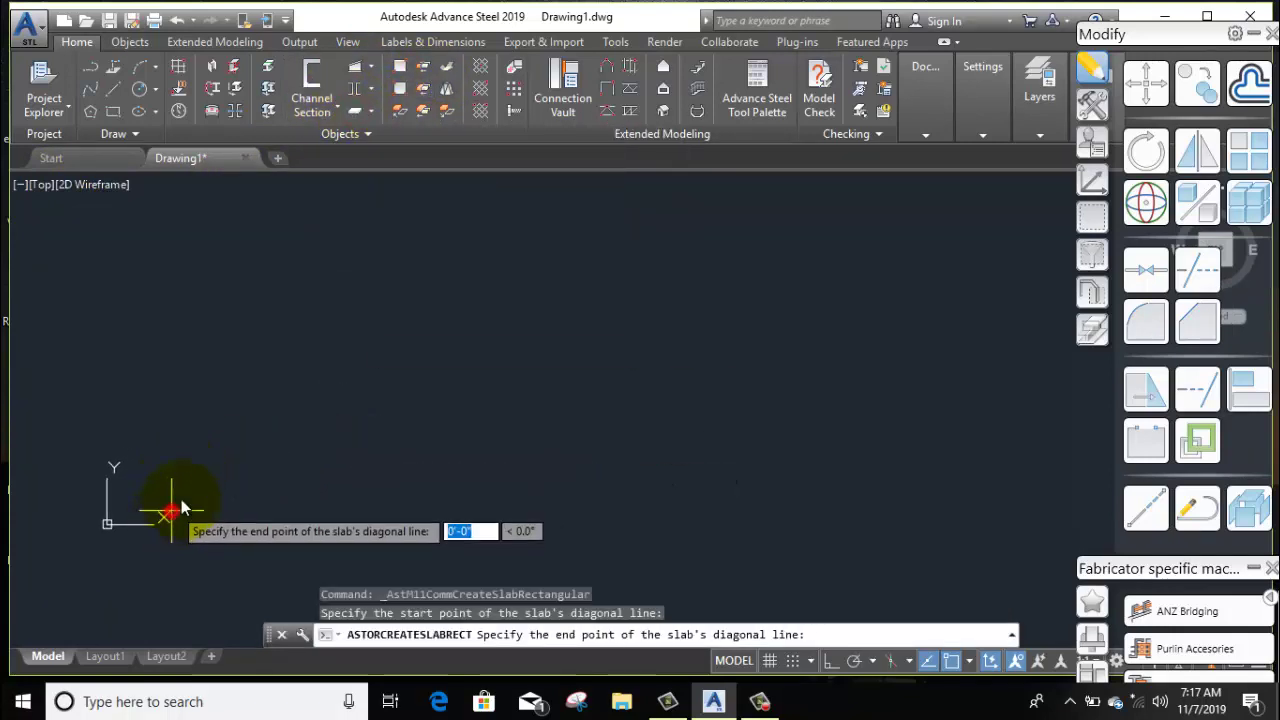
click(288, 231)
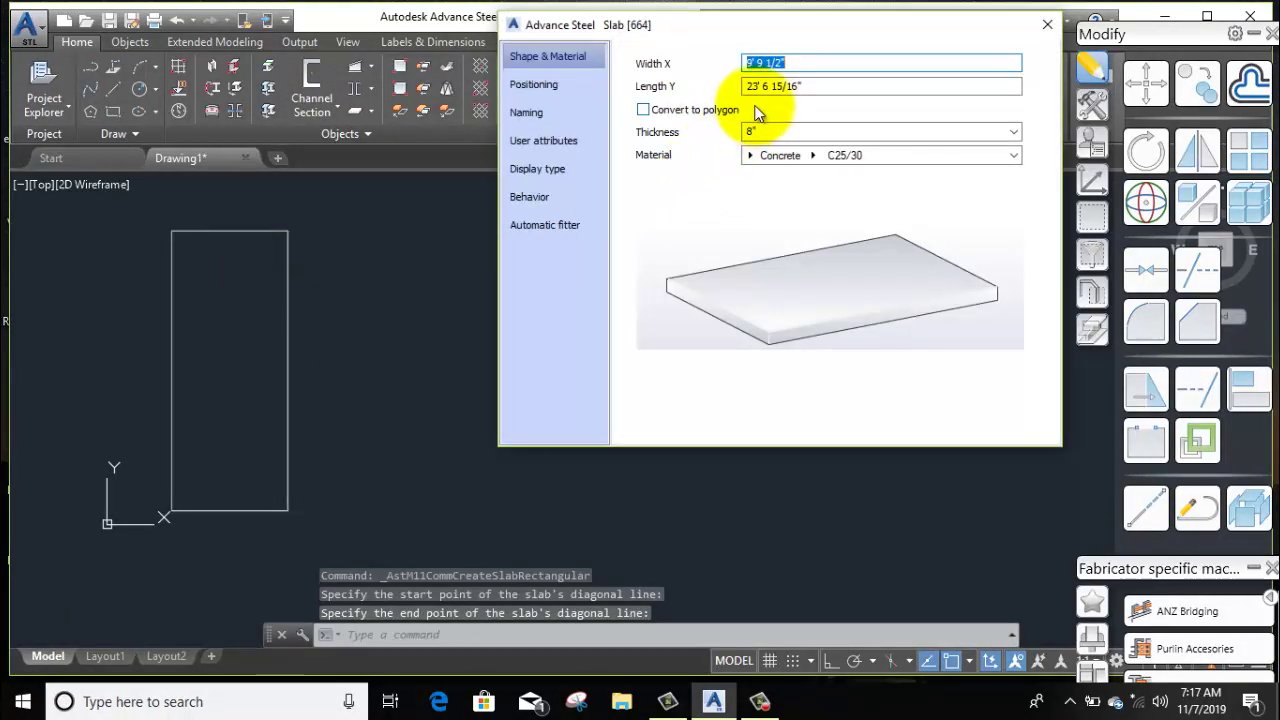
click(533, 84)
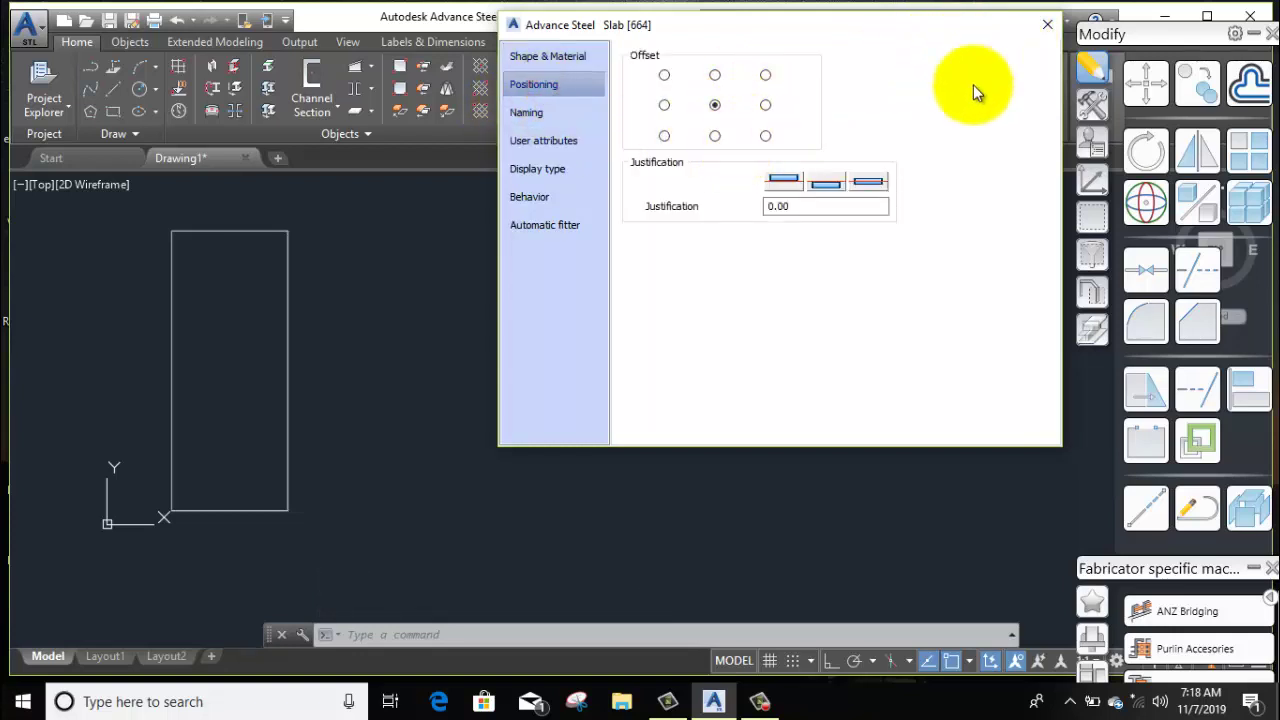
click(1048, 28)
- Window-select the new slab
click(397, 268)
click(270, 340)
scroll(252, 355, down, 4)
text(c)
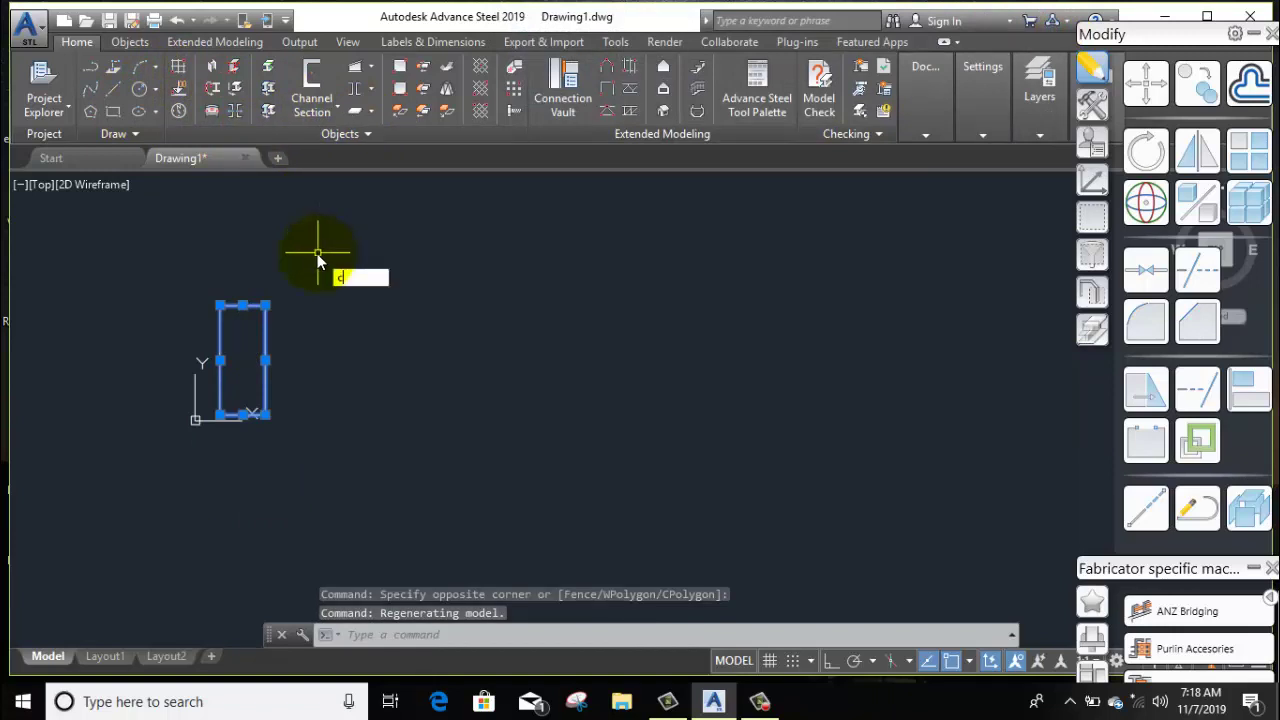
- Copy the slab with CO from its corner, placing one Ortho-constrained copy horizontally to the right
text(o)
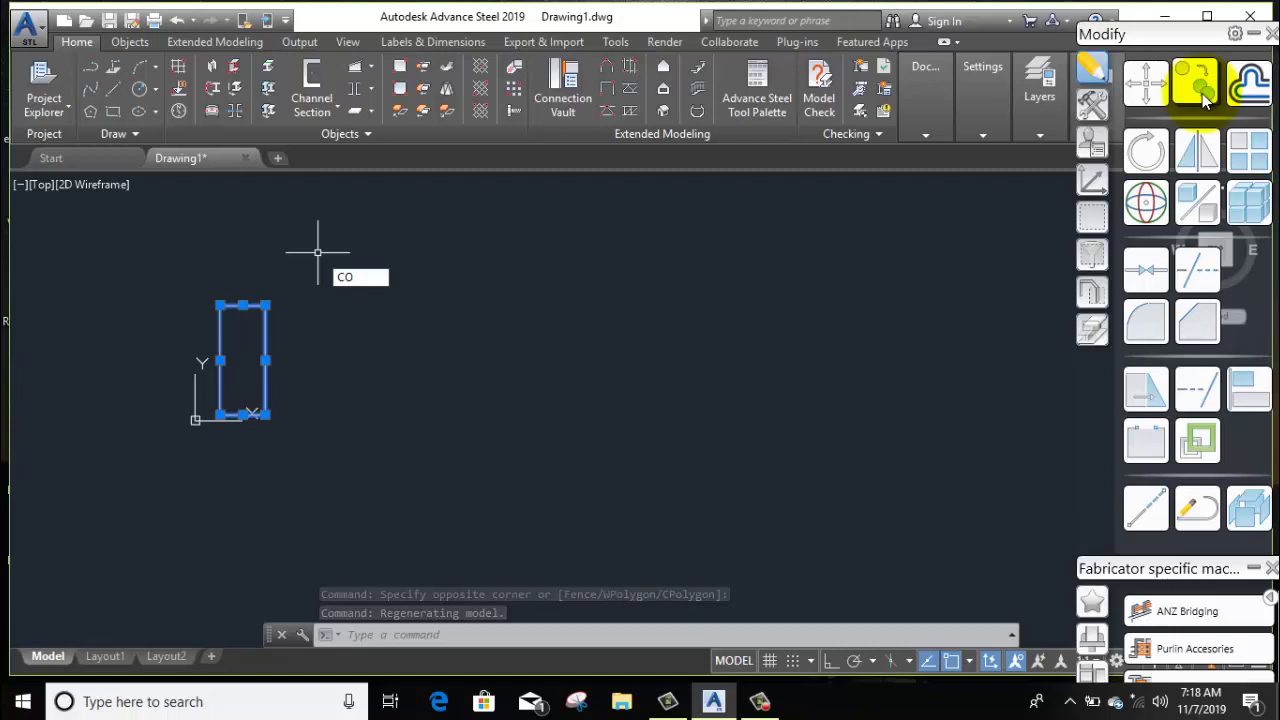
key(Return)
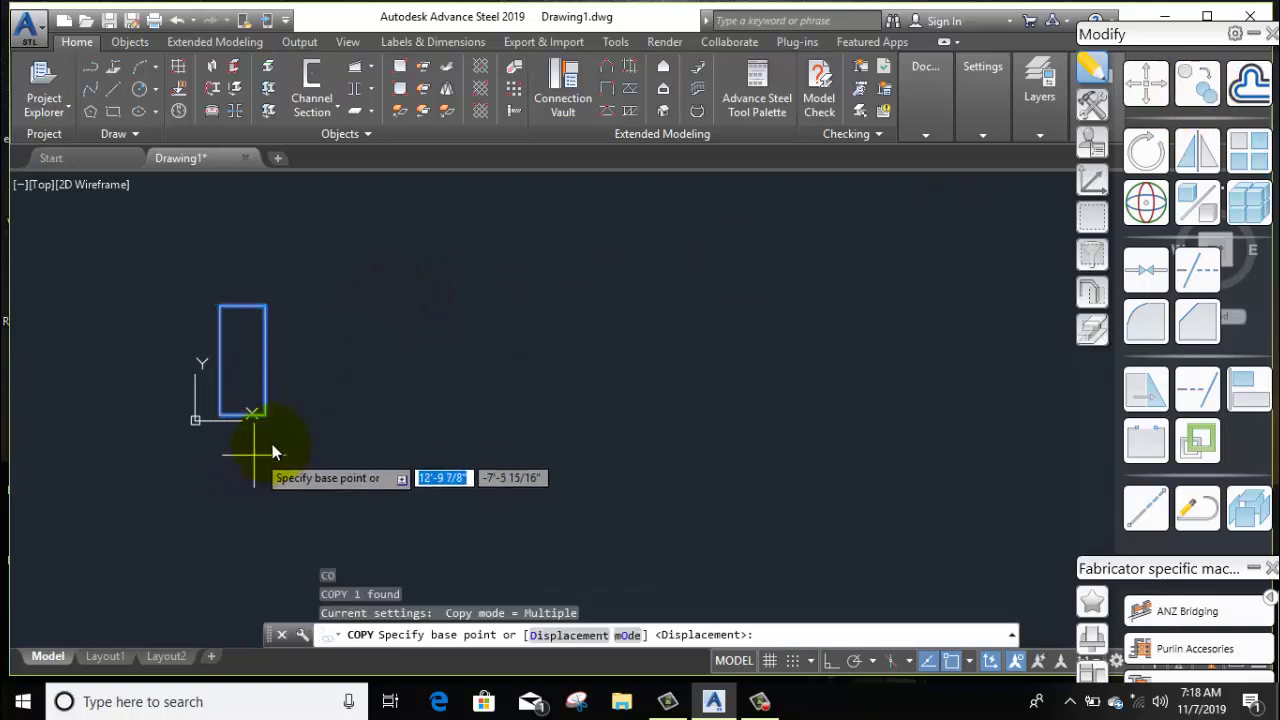
click(256, 448)
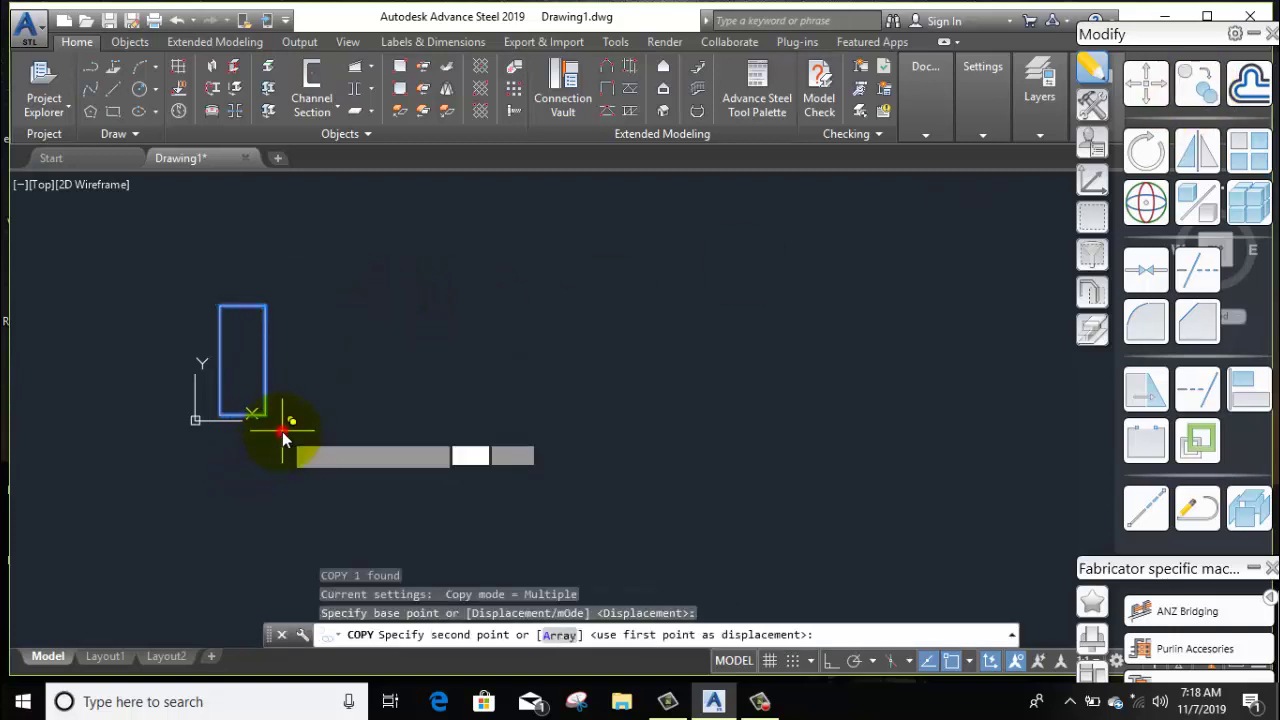
click(831, 661)
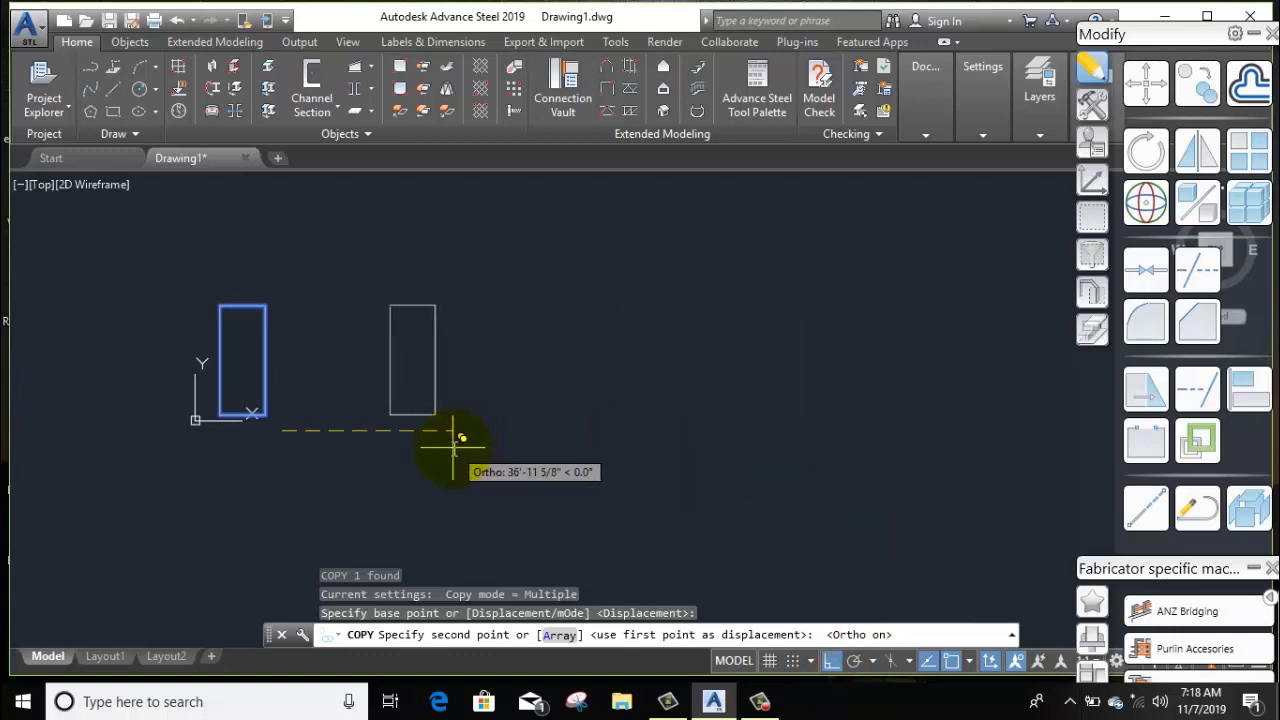
click(452, 441)
right_click(578, 232)
click(620, 278)
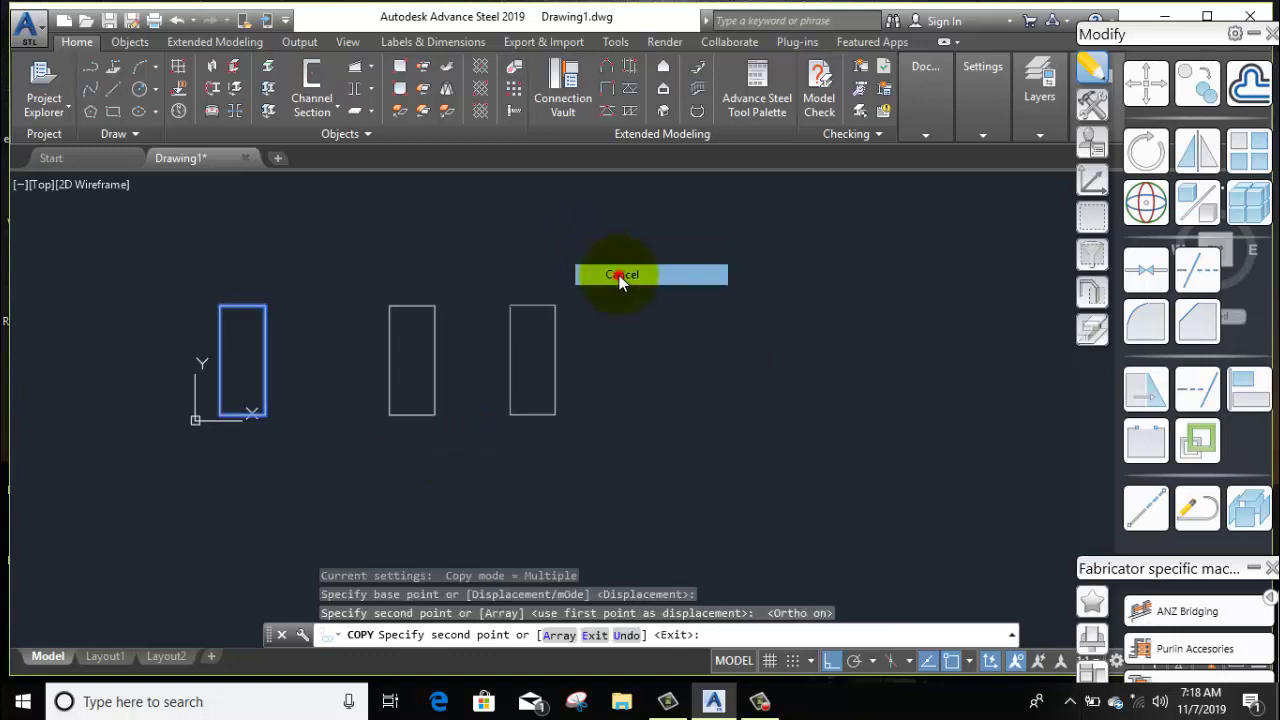
click(40, 185)
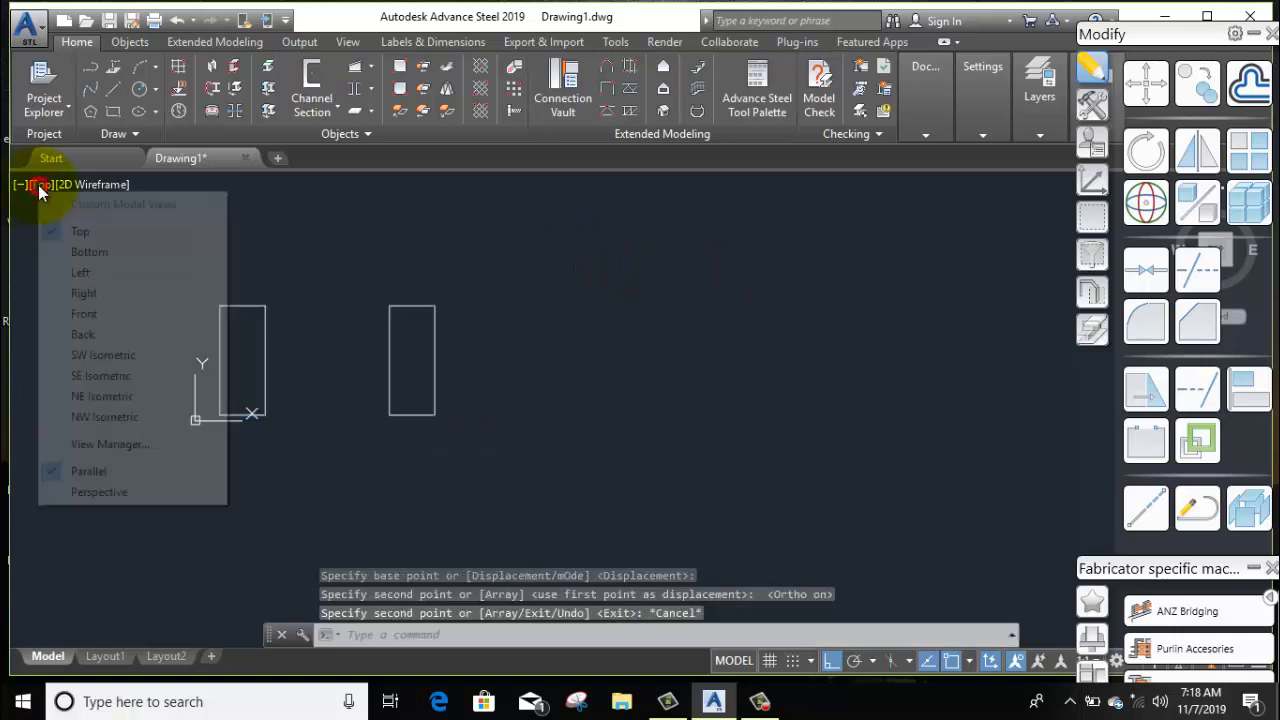
- Switch to SW Isometric, frame both slabs, and start the Line command
click(90, 356)
scroll(322, 343, down, 2)
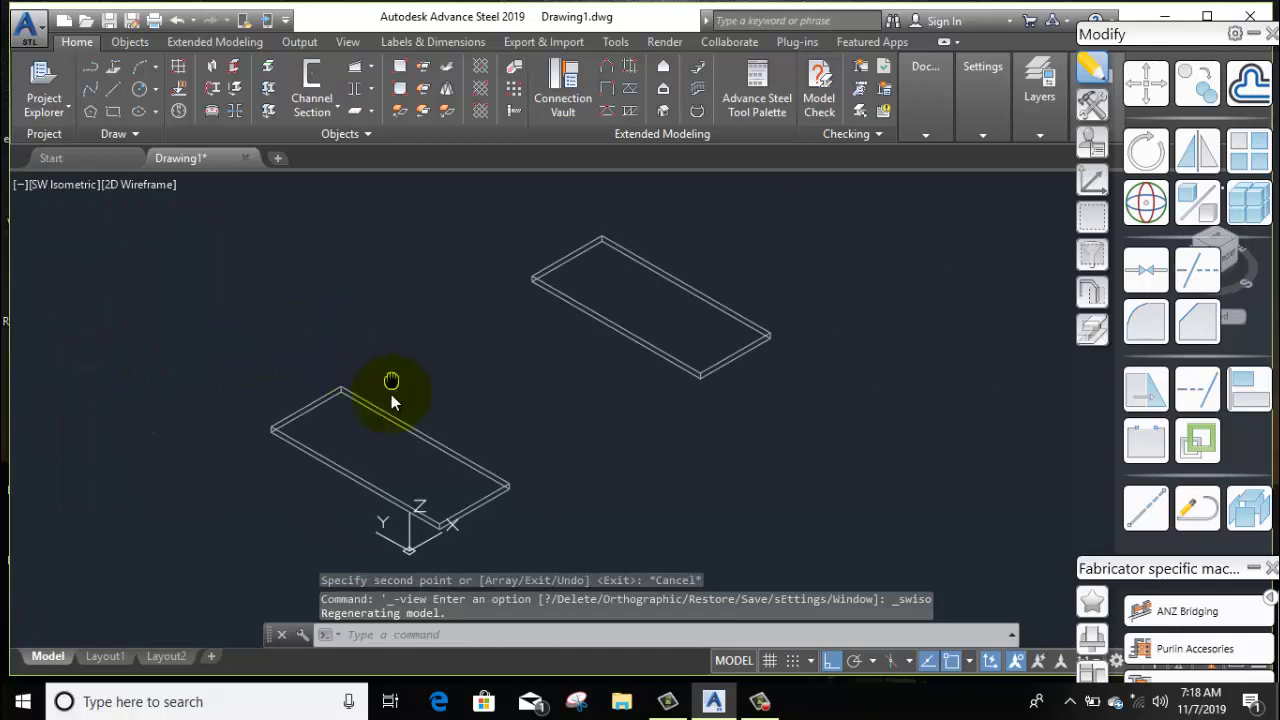
middle_drag(391, 397, 377, 435)
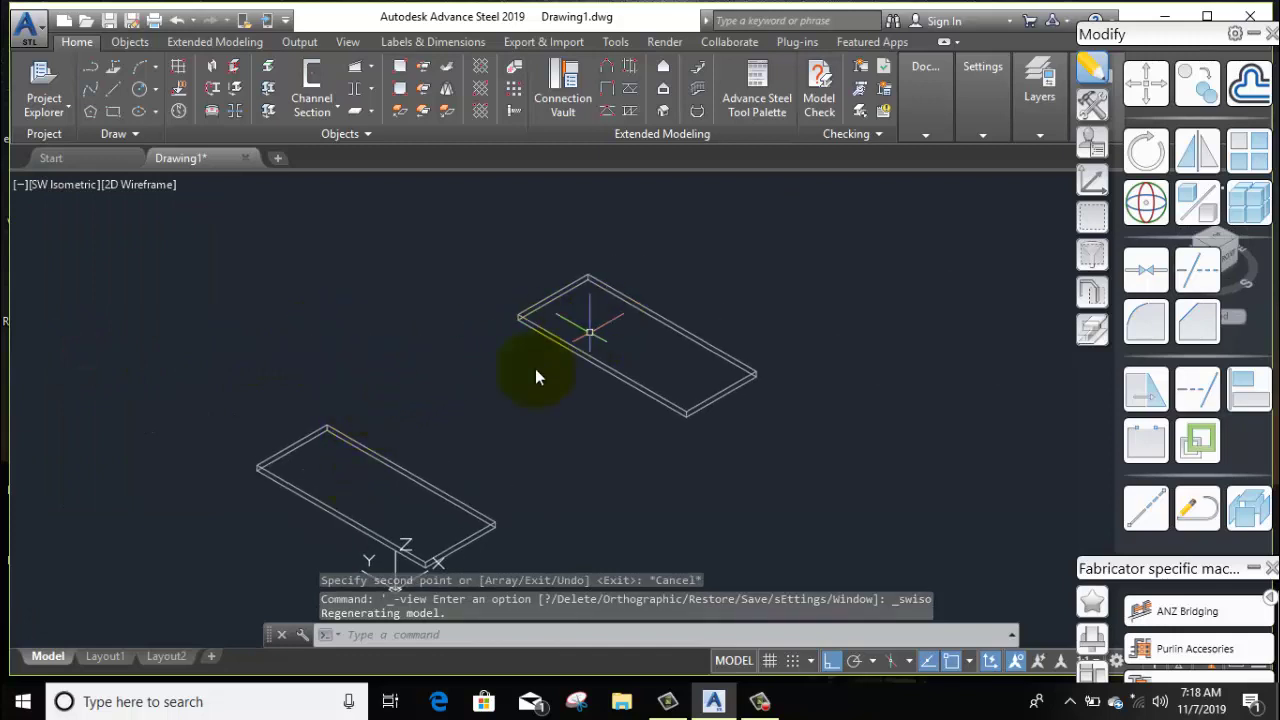
click(425, 475)
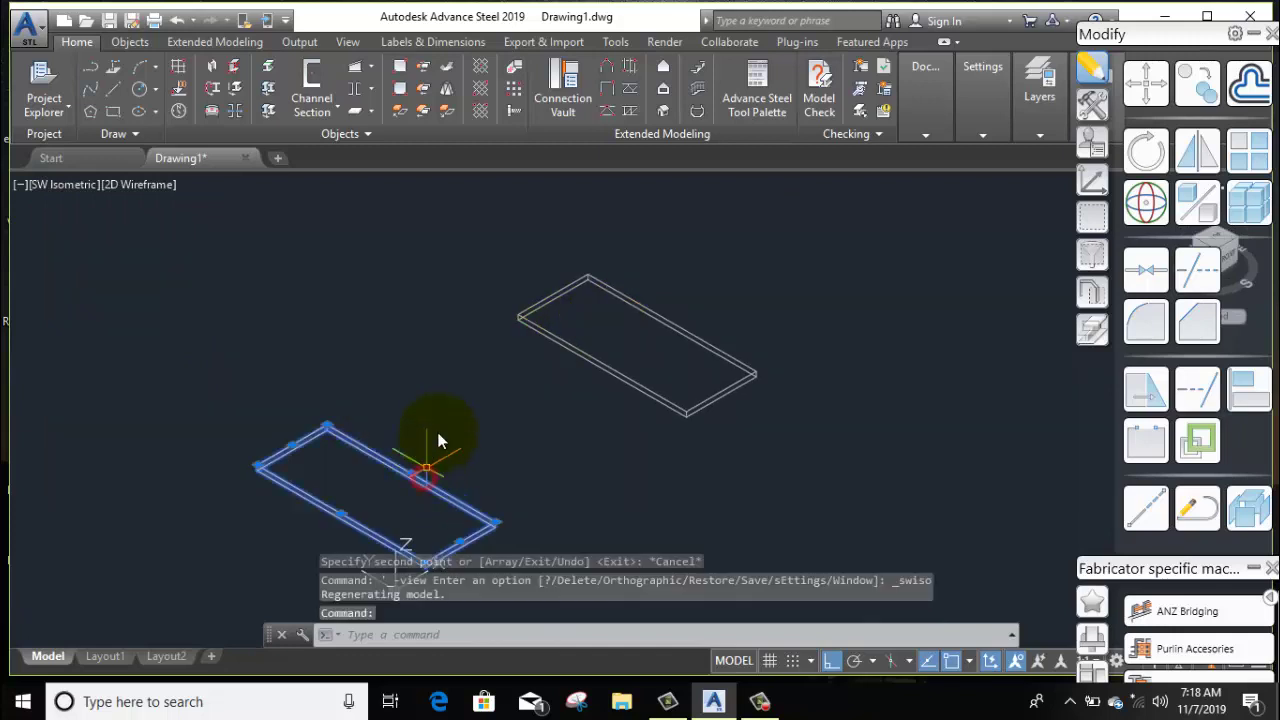
key(Escape)
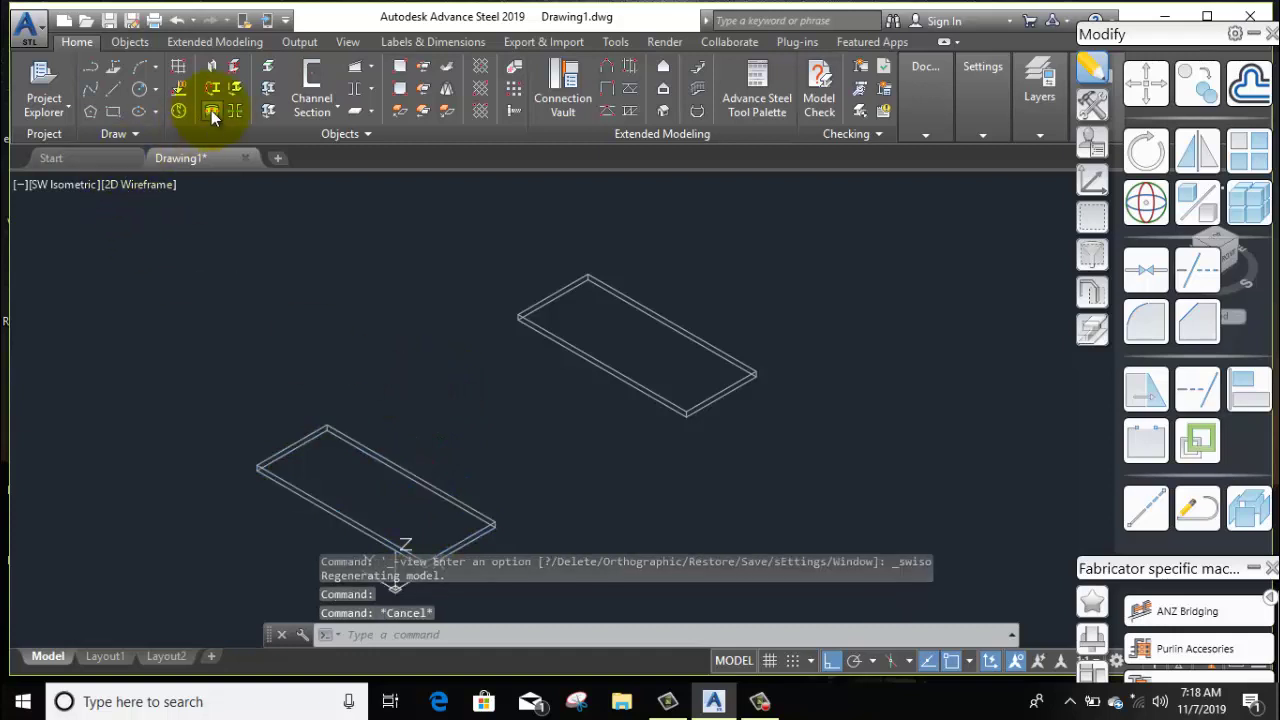
click(110, 92)
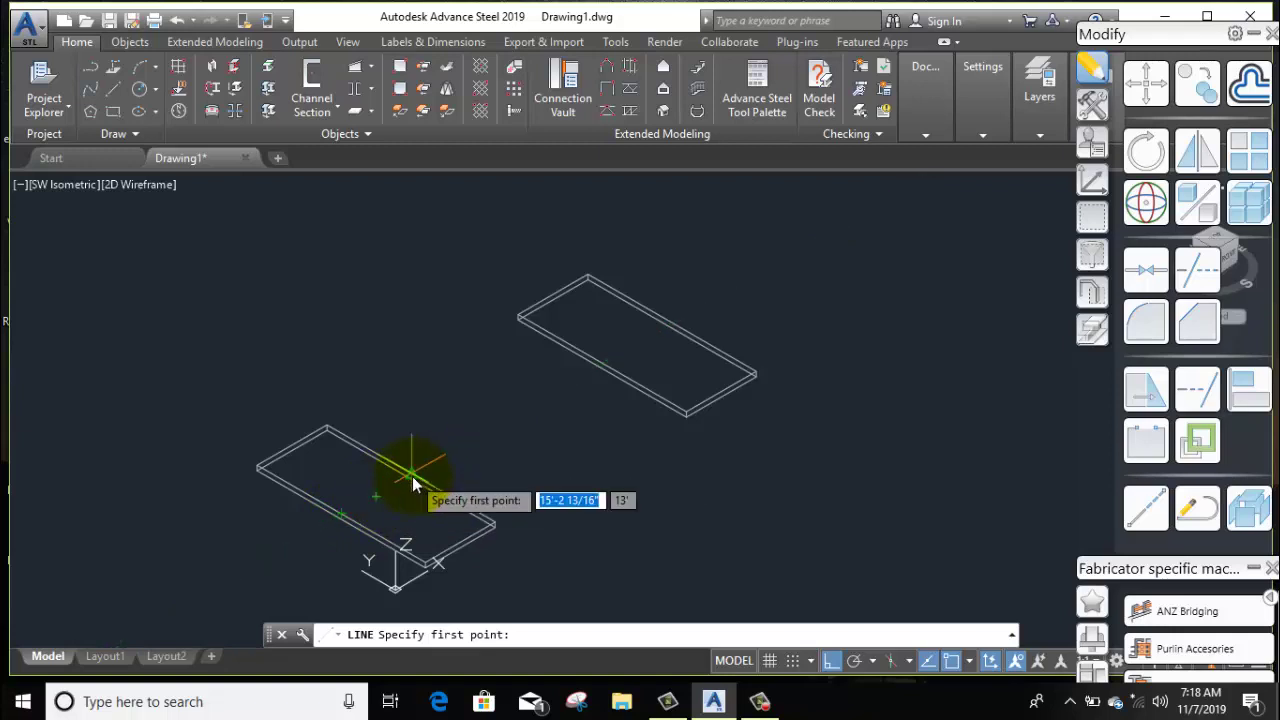
- Draw a guide triangle on the lower slab's edge: 10' vertical leg, 10' horizontal leg, closing sloped side
scroll(405, 485, up, 5)
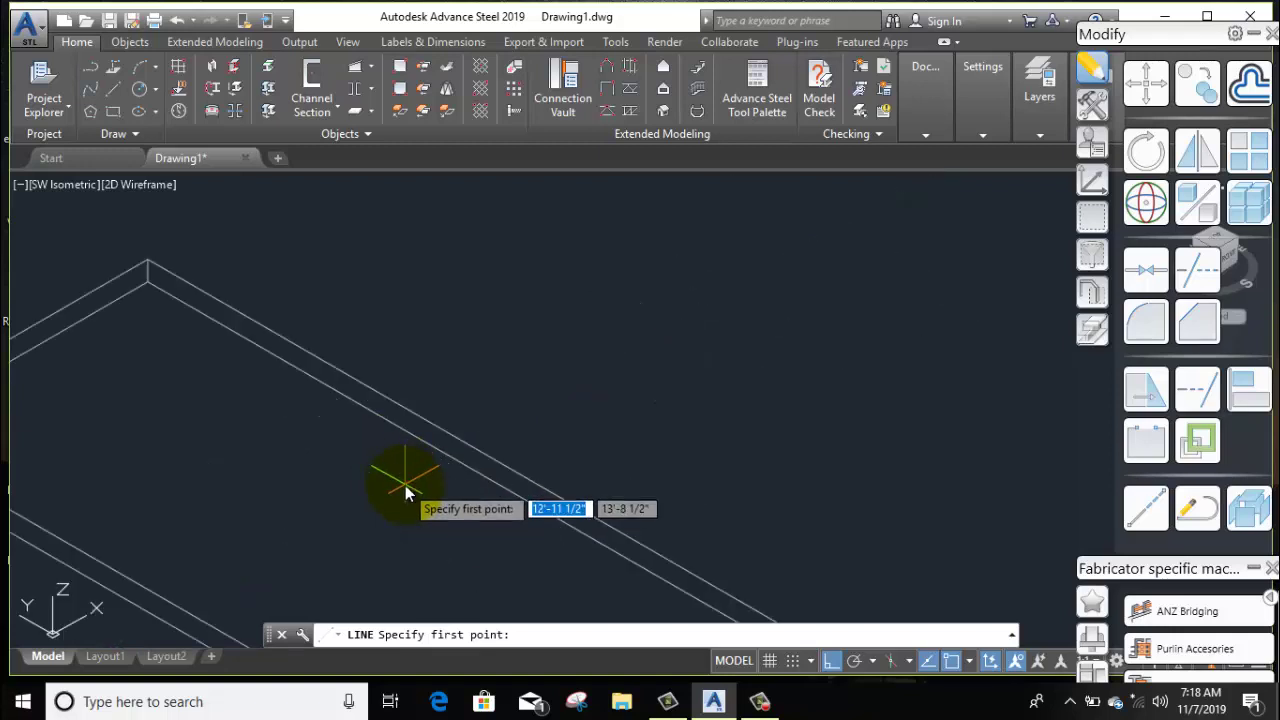
scroll(405, 485, down, 3)
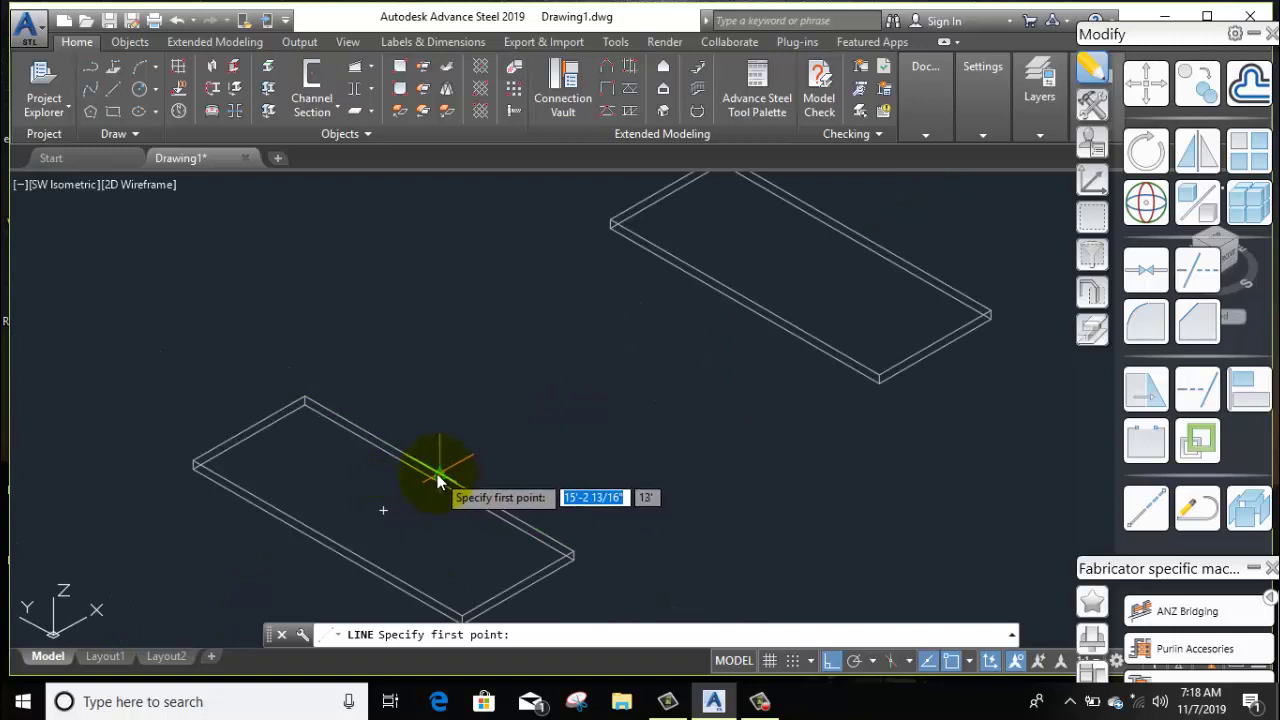
click(436, 465)
scroll(415, 360, down, 2)
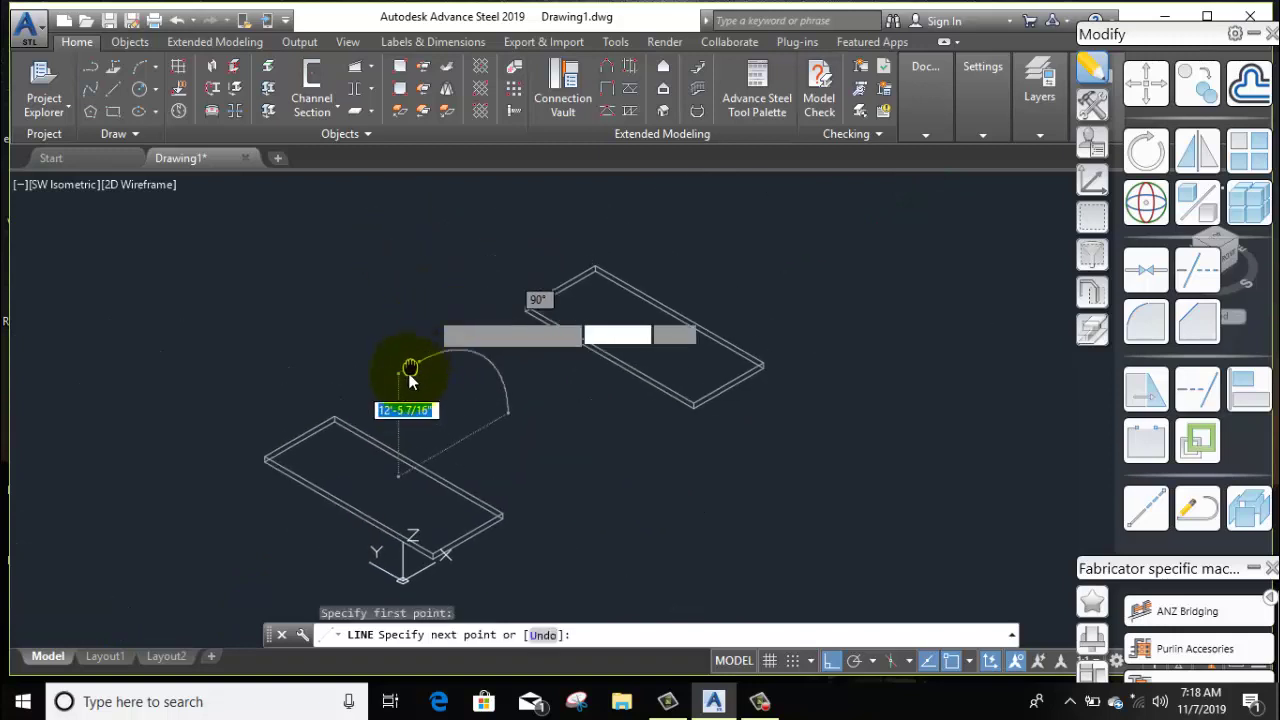
text(10)
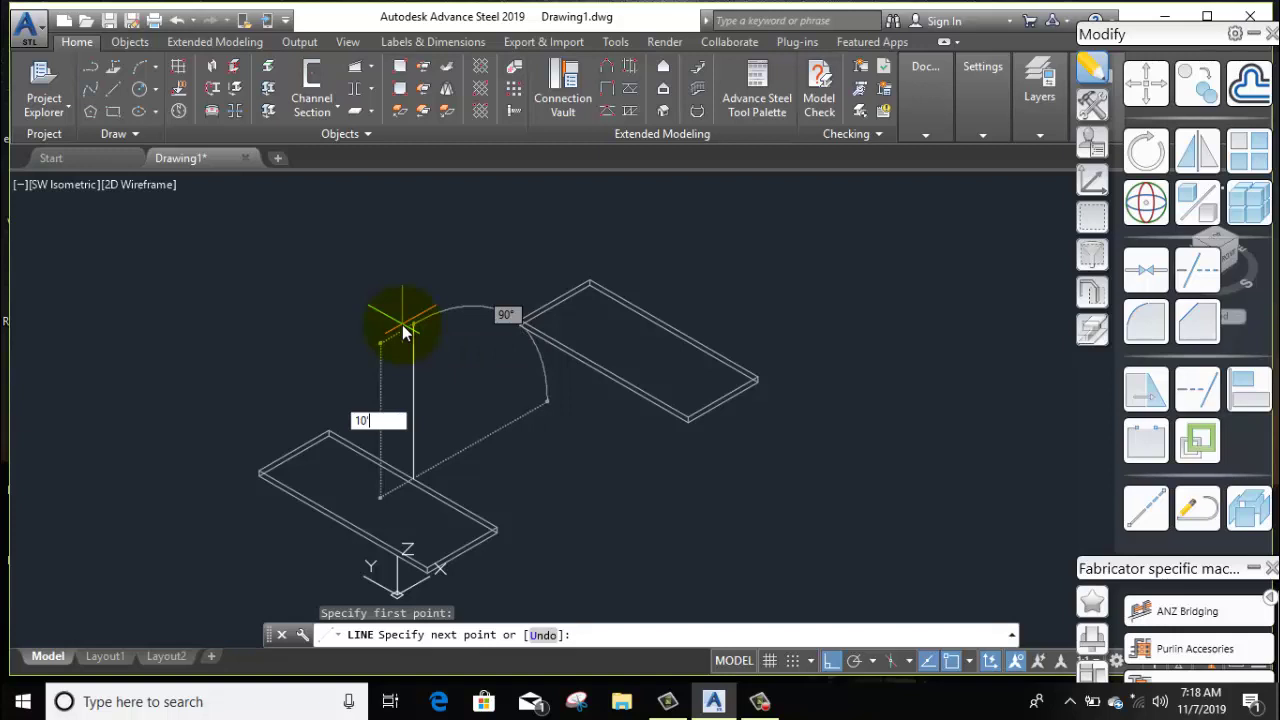
key(Return)
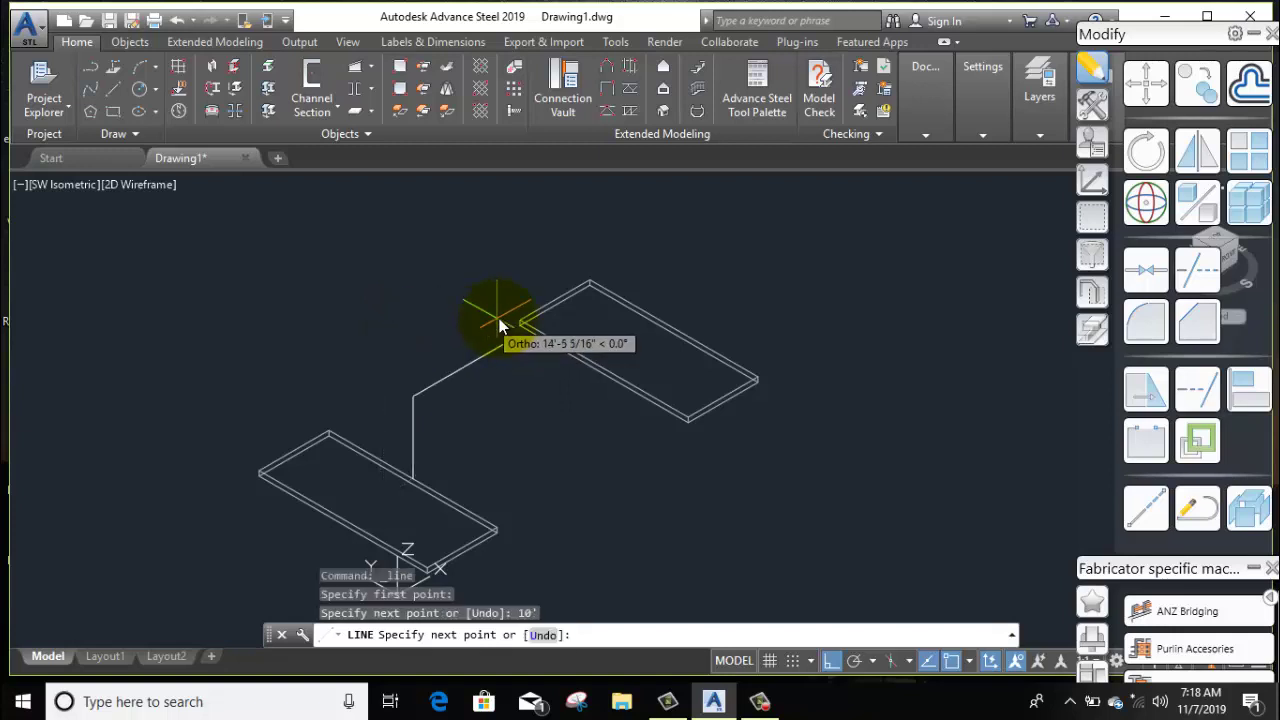
text(1)
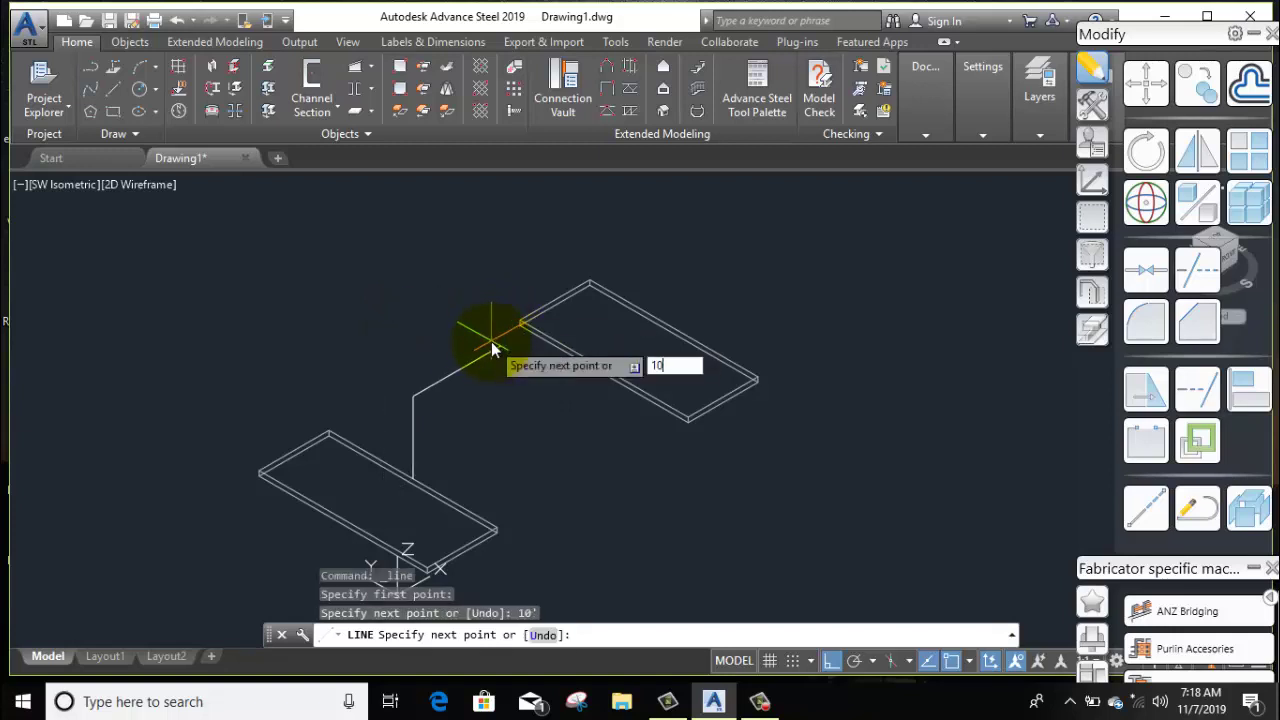
text(0)
key(BackSpace)
key(BackSpace)
key(Return)
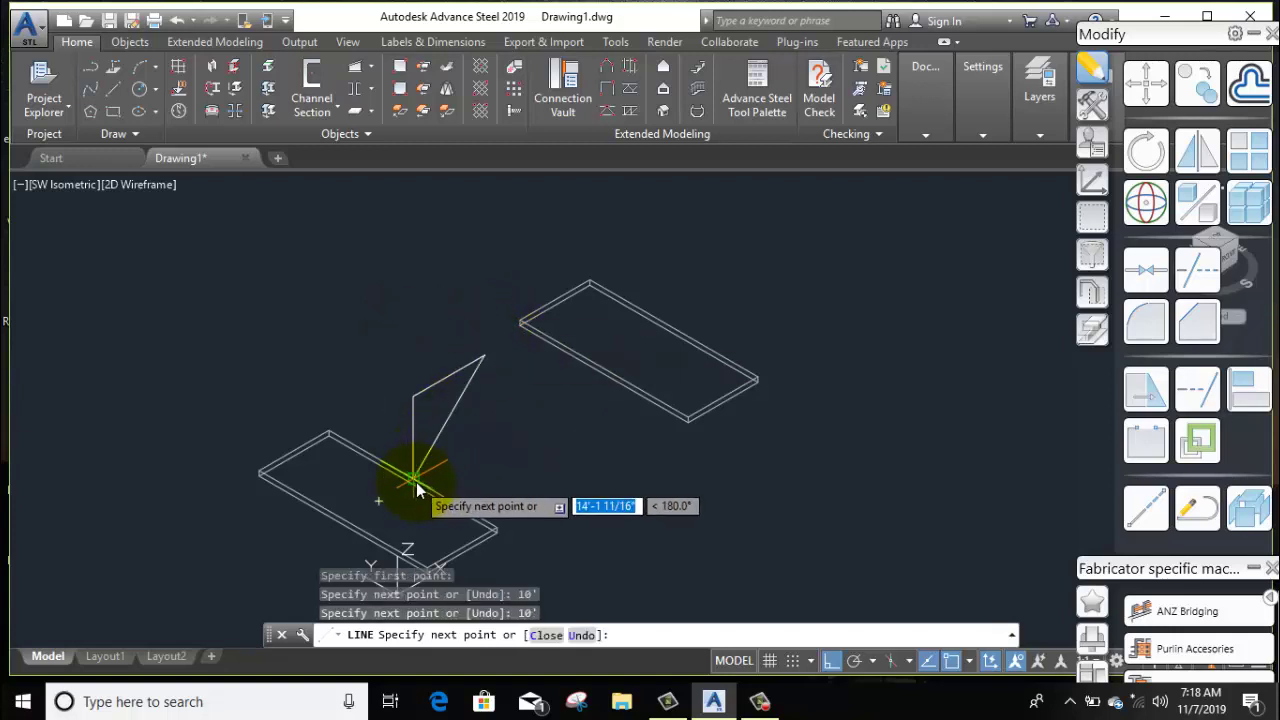
scroll(414, 489, up, 2)
scroll(414, 489, up, 3)
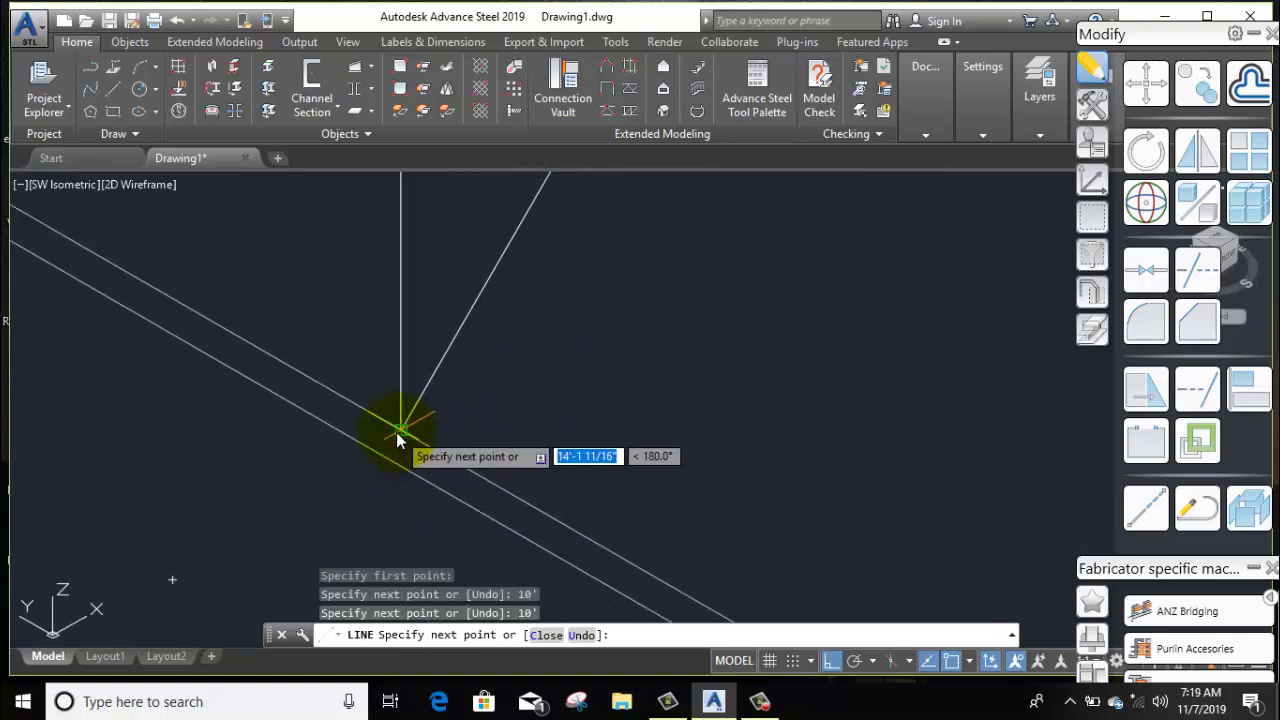
scroll(395, 472, down, 5)
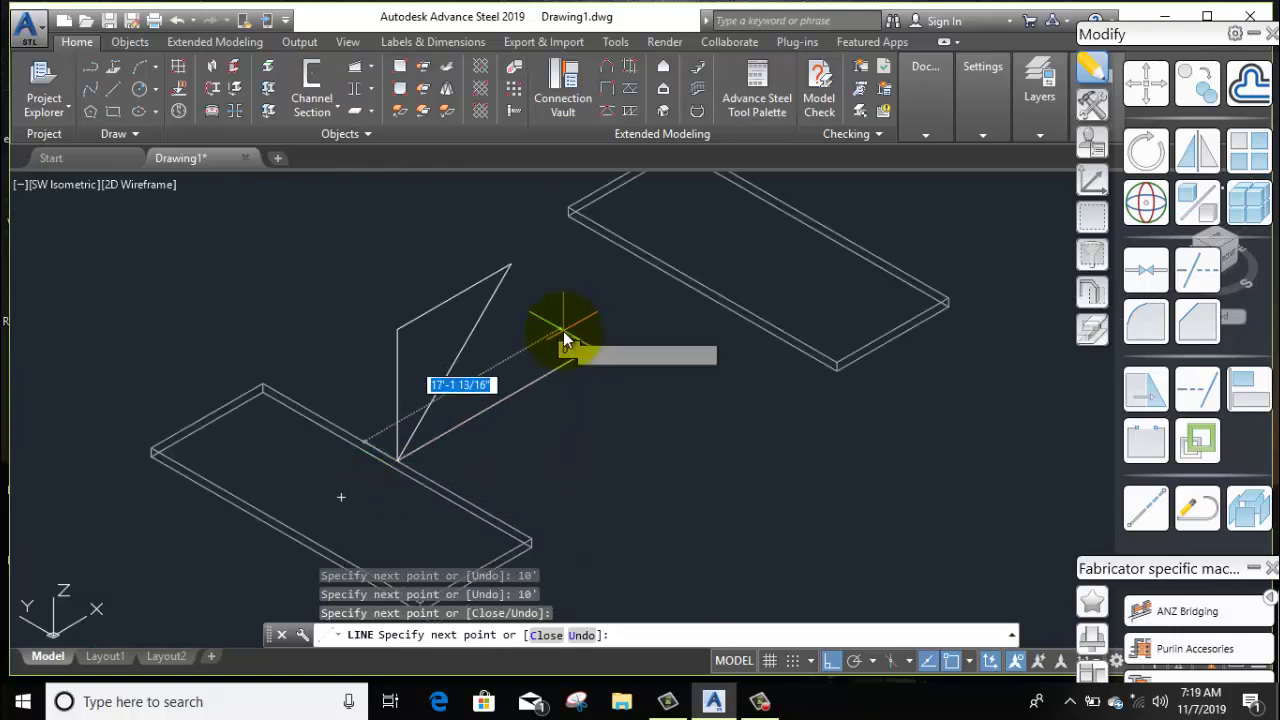
key(Escape)
middle_drag(560, 390, 452, 432)
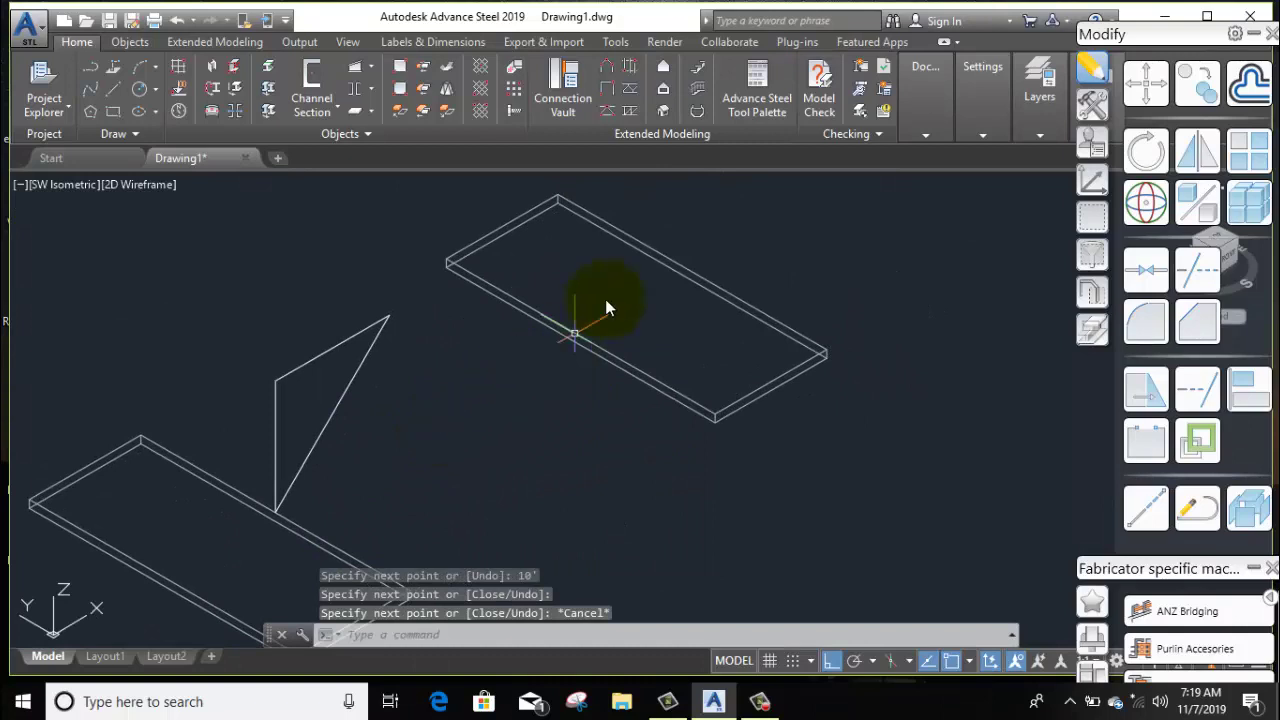
- With L, draw a 10' vertical and 10' horizontal leg from the upper slab's edge, closing back to the start
text(l)
key(Return)
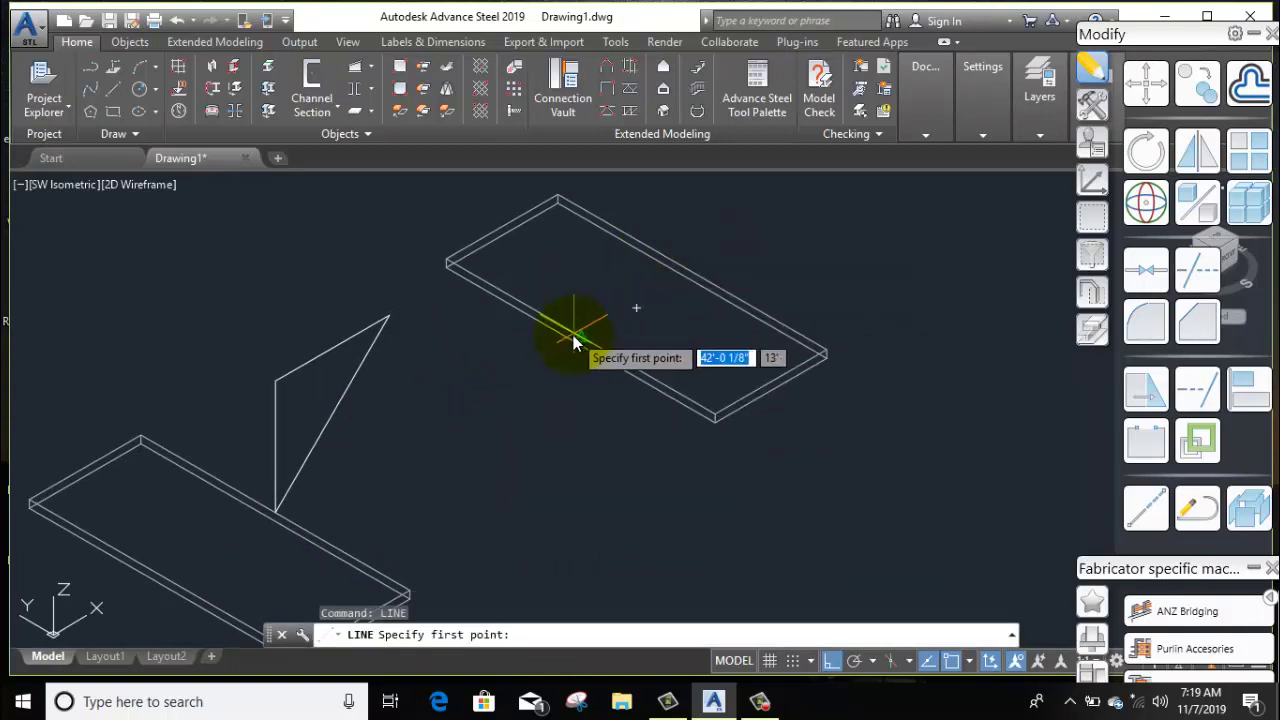
click(584, 341)
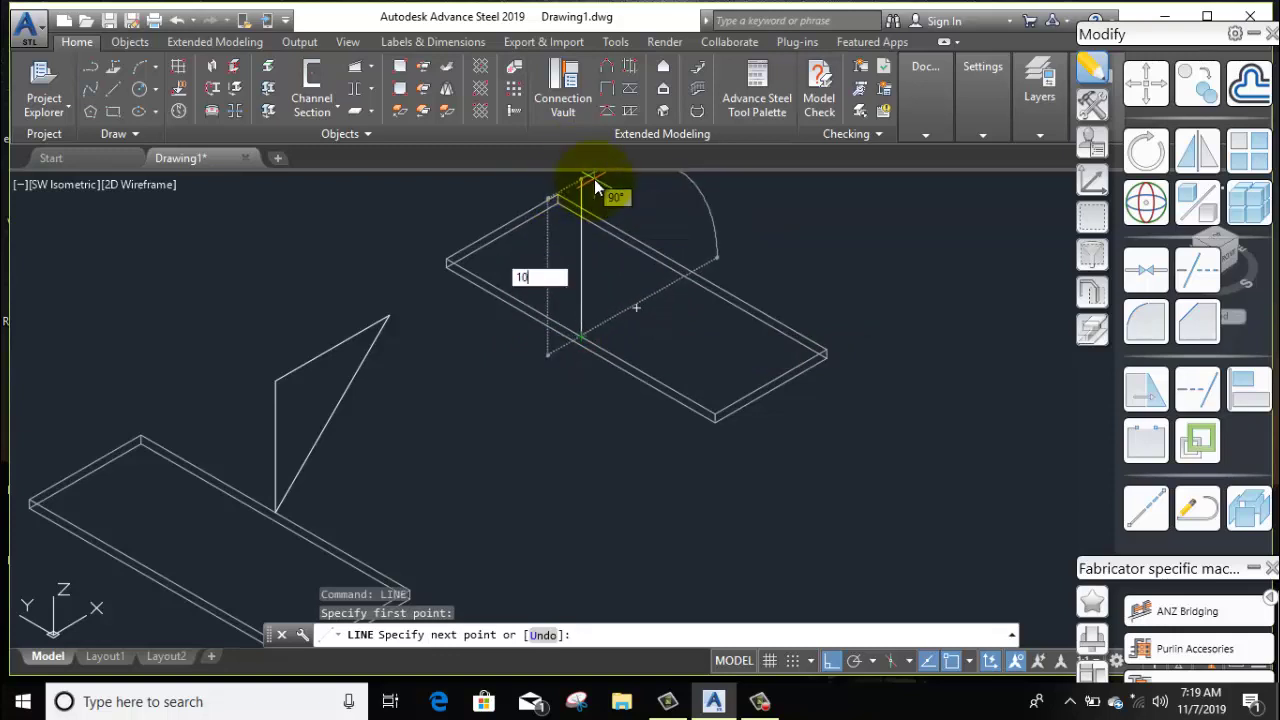
text(10')
key(Return)
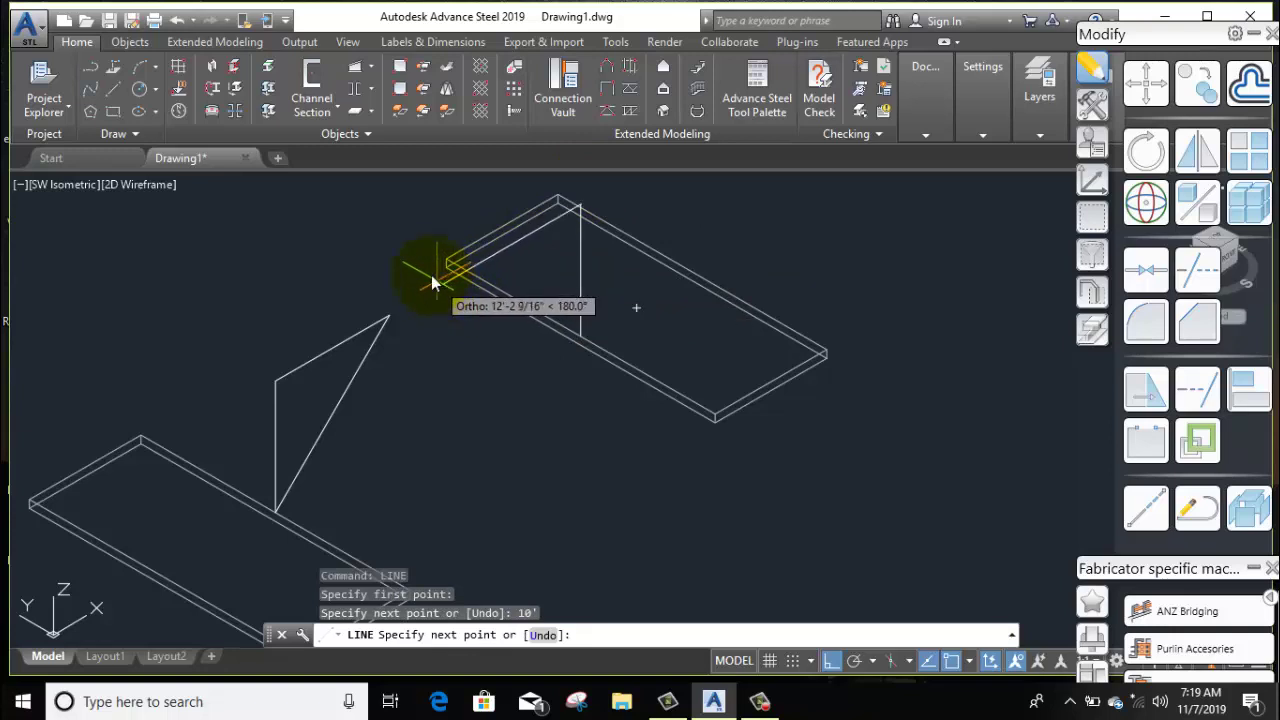
text(10')
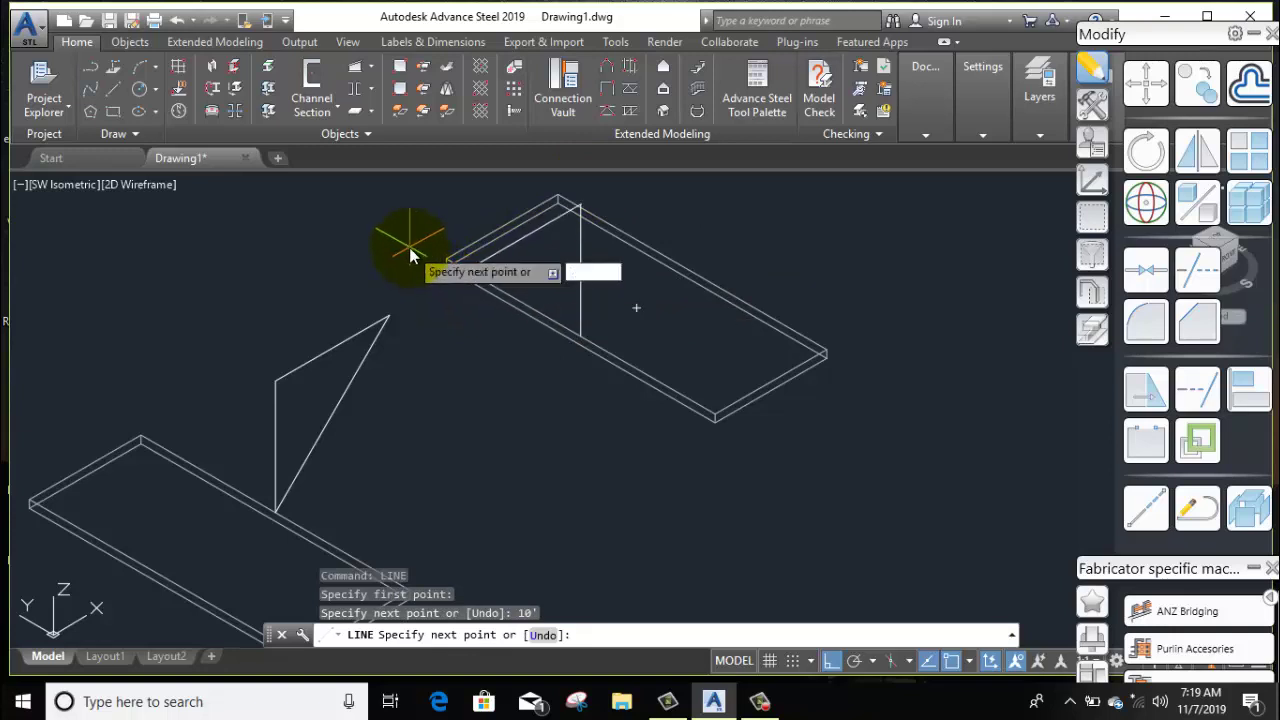
key(Return)
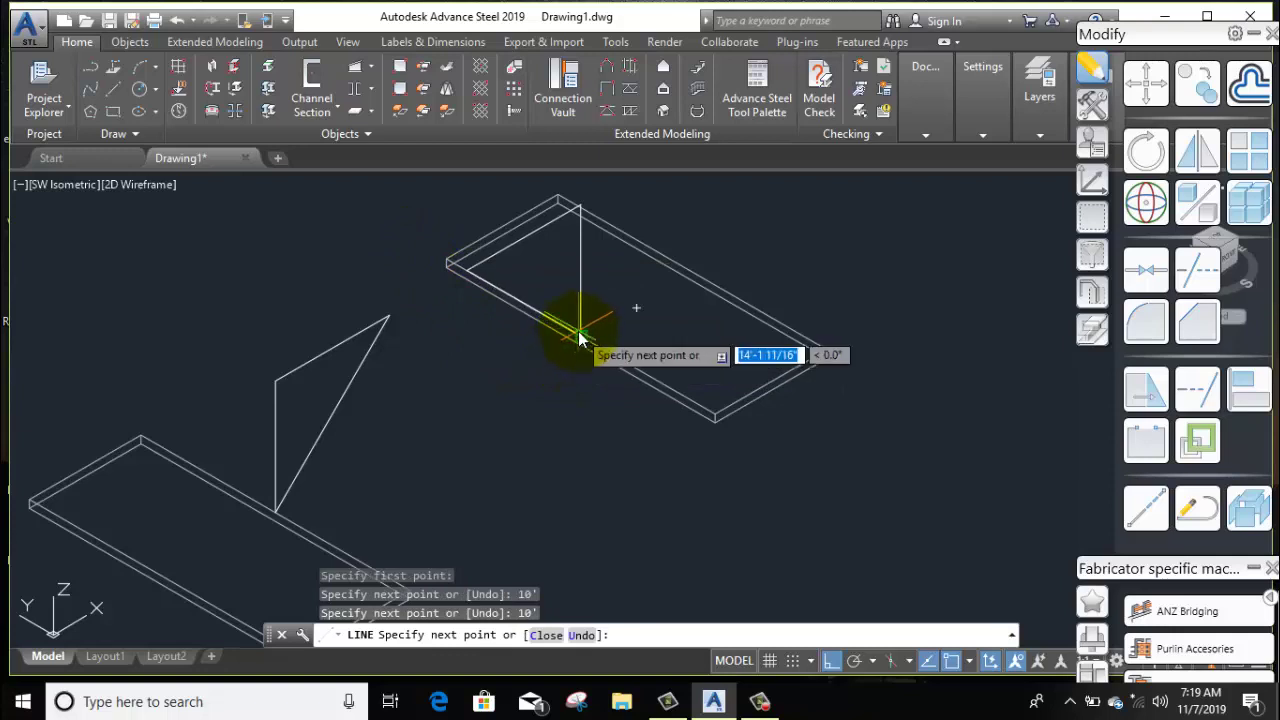
click(580, 345)
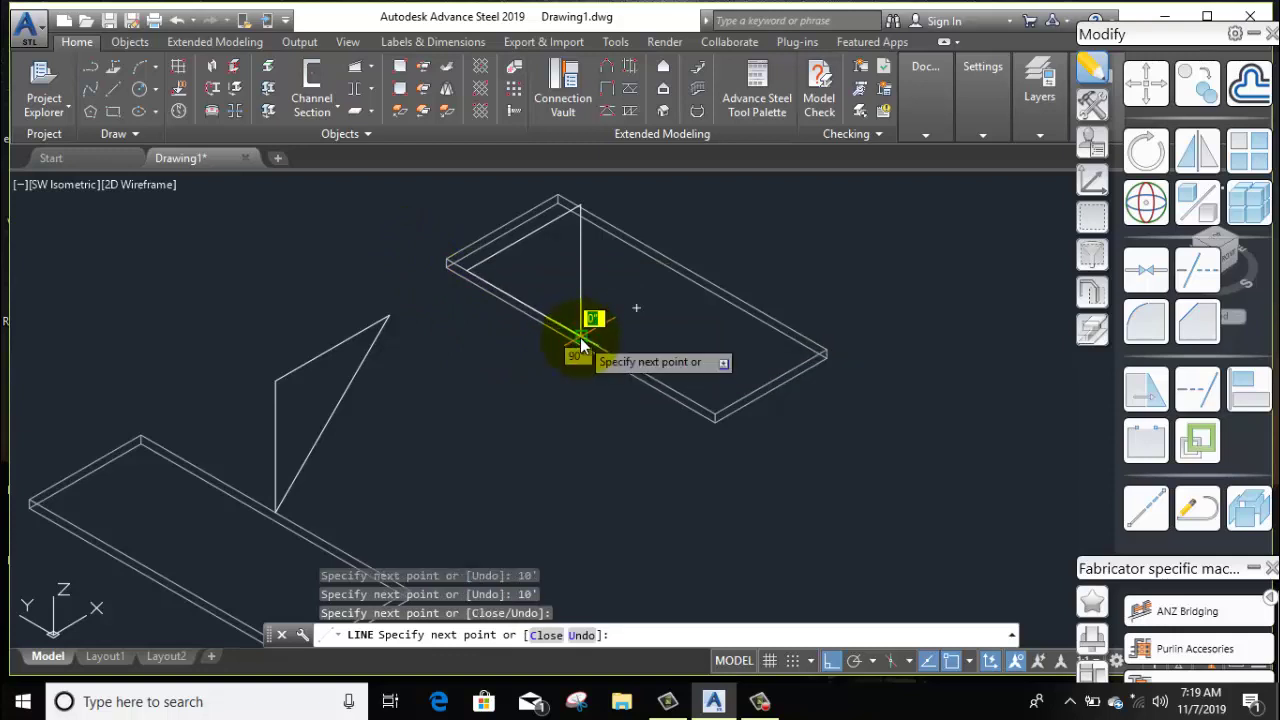
- End the line command and delete the upper triangle's vertical and horizontal legs
right_click(752, 234)
click(792, 250)
drag(597, 257, 567, 257)
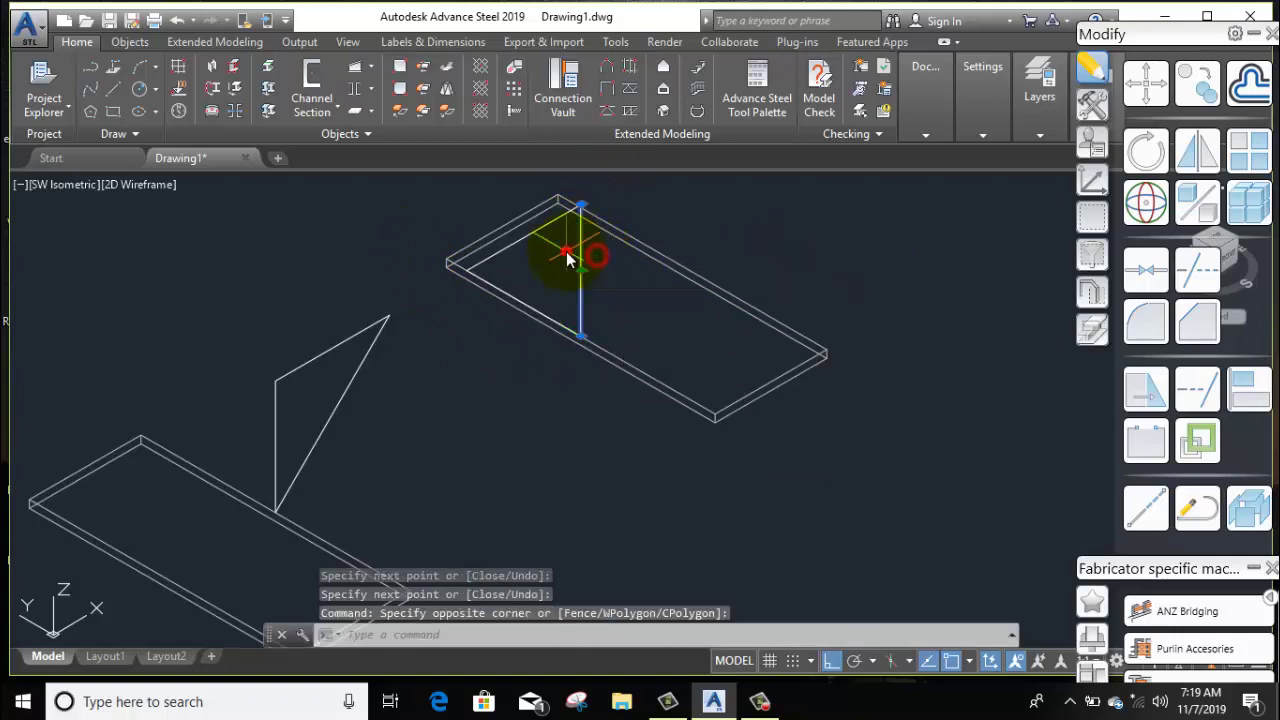
click(536, 240)
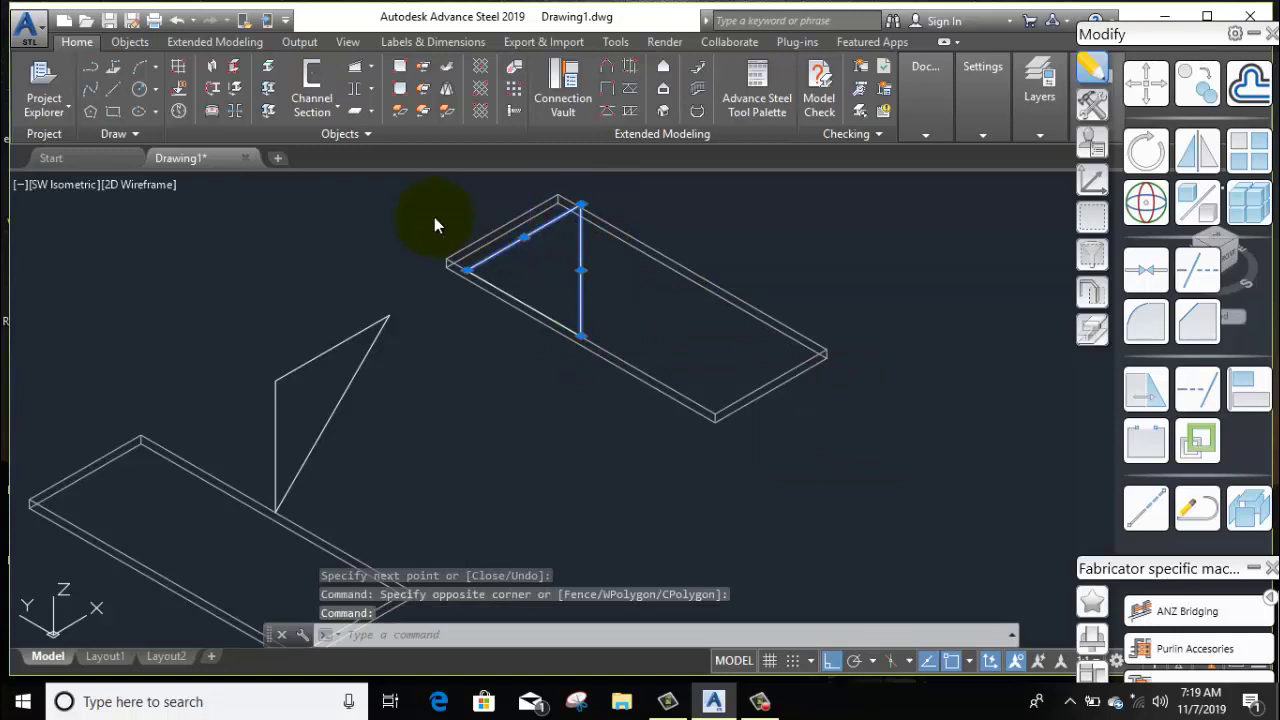
key(Delete)
- Erase the lower triangle's vertical and horizontal legs, leaving its sloped line
click(328, 318)
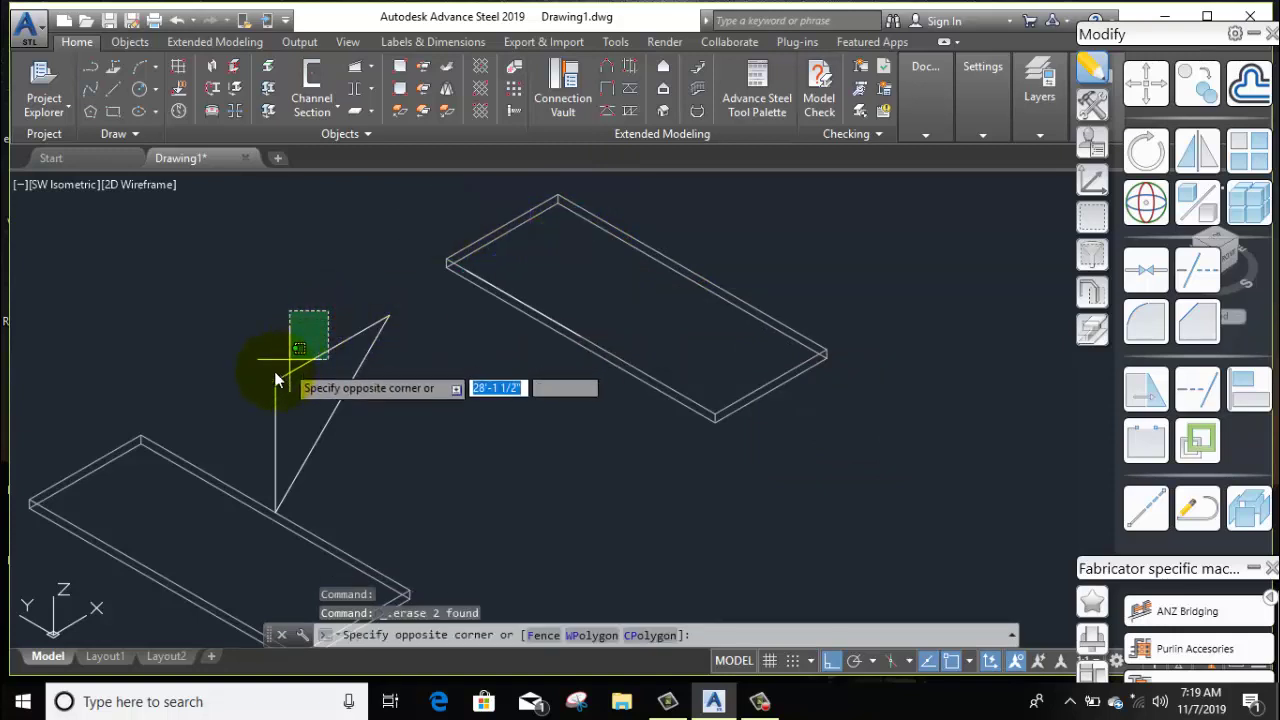
click(255, 380)
right_click(267, 322)
click(310, 364)
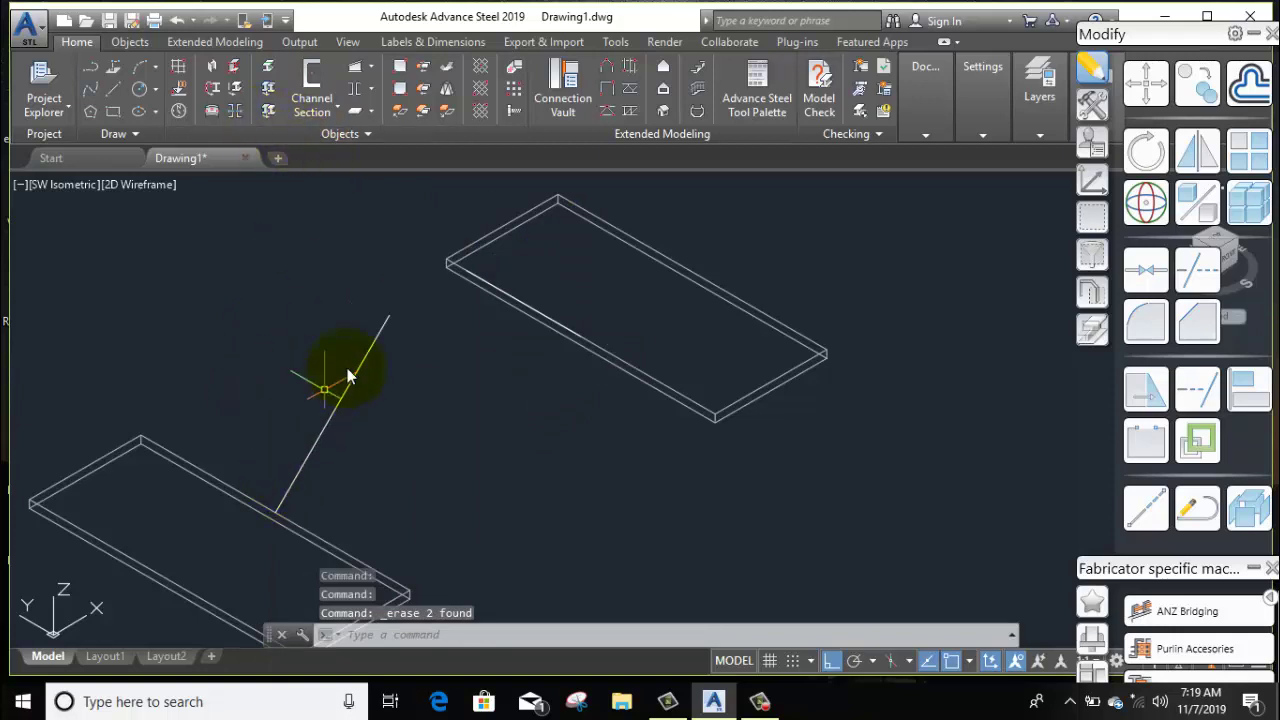
shift+middle_drag(450, 368, 357, 251)
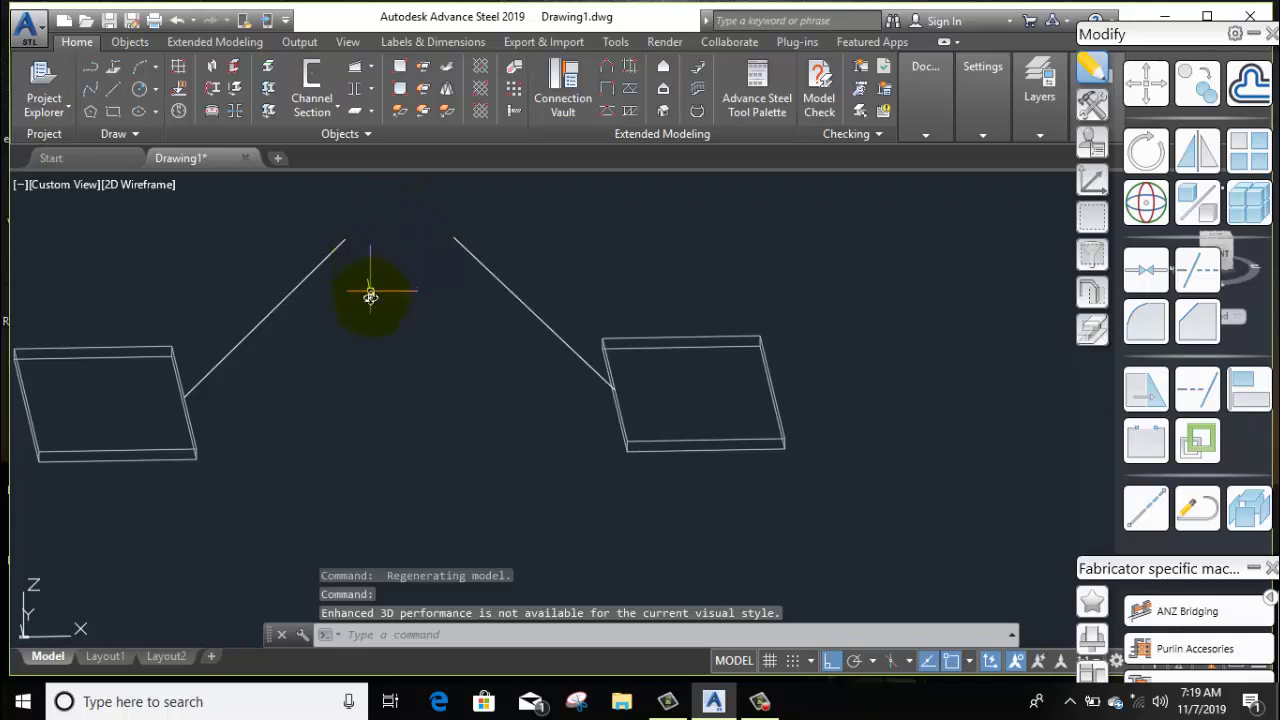
- Place a straight stair by start and end points along the lower sloped line, accepting middle alignment
mouse_move(370, 296)
shift+middle_down()
mouse_move(471, 340)
mouse_move(469, 397)
shift+middle_up()
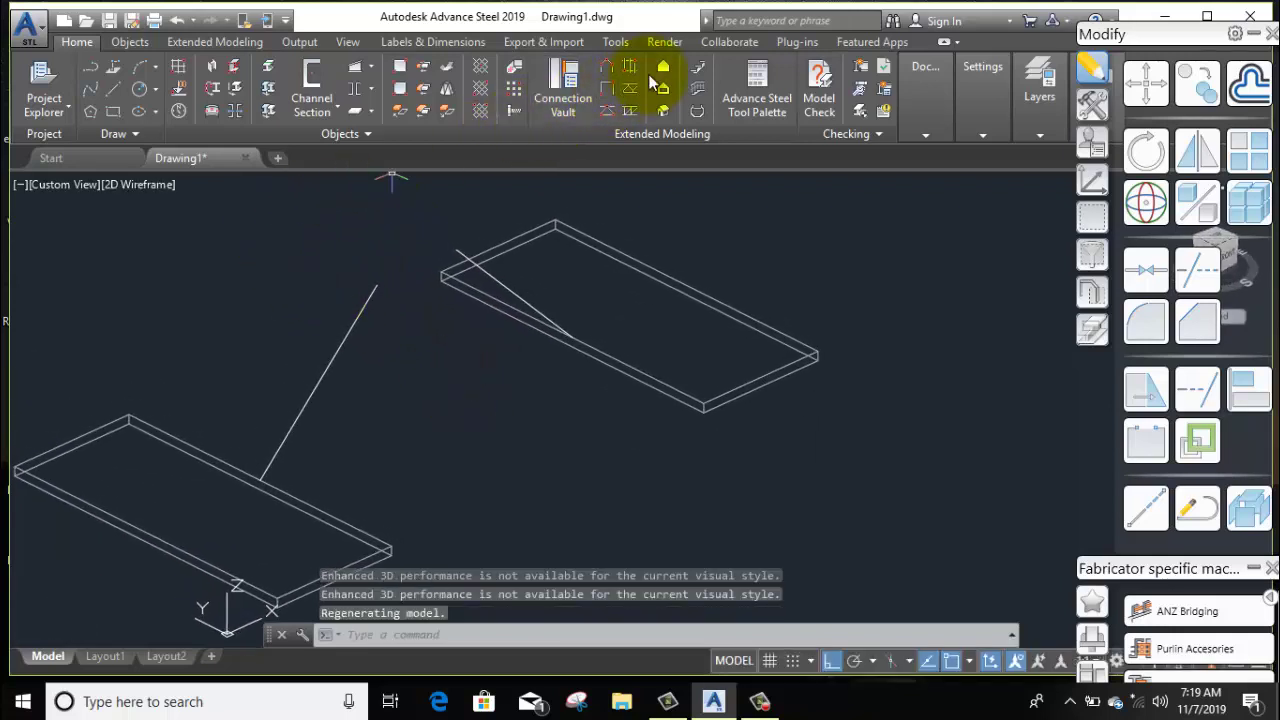
click(698, 76)
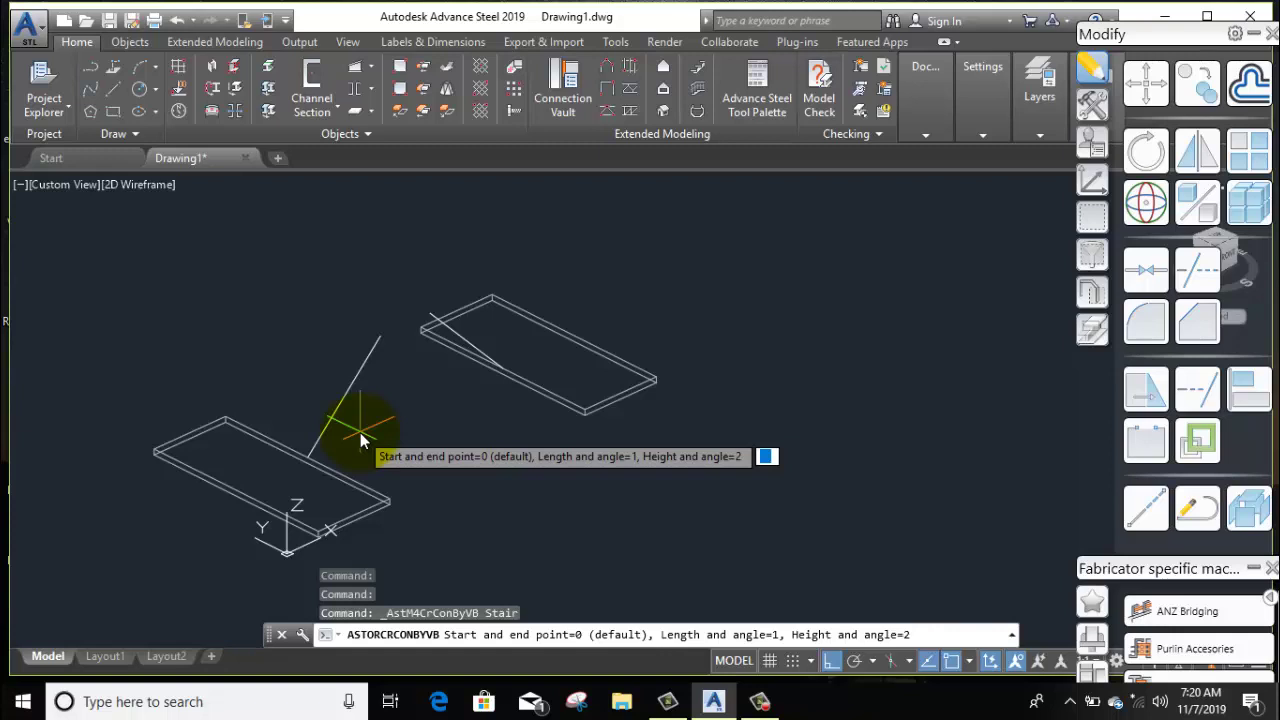
text(0)
key(Return)
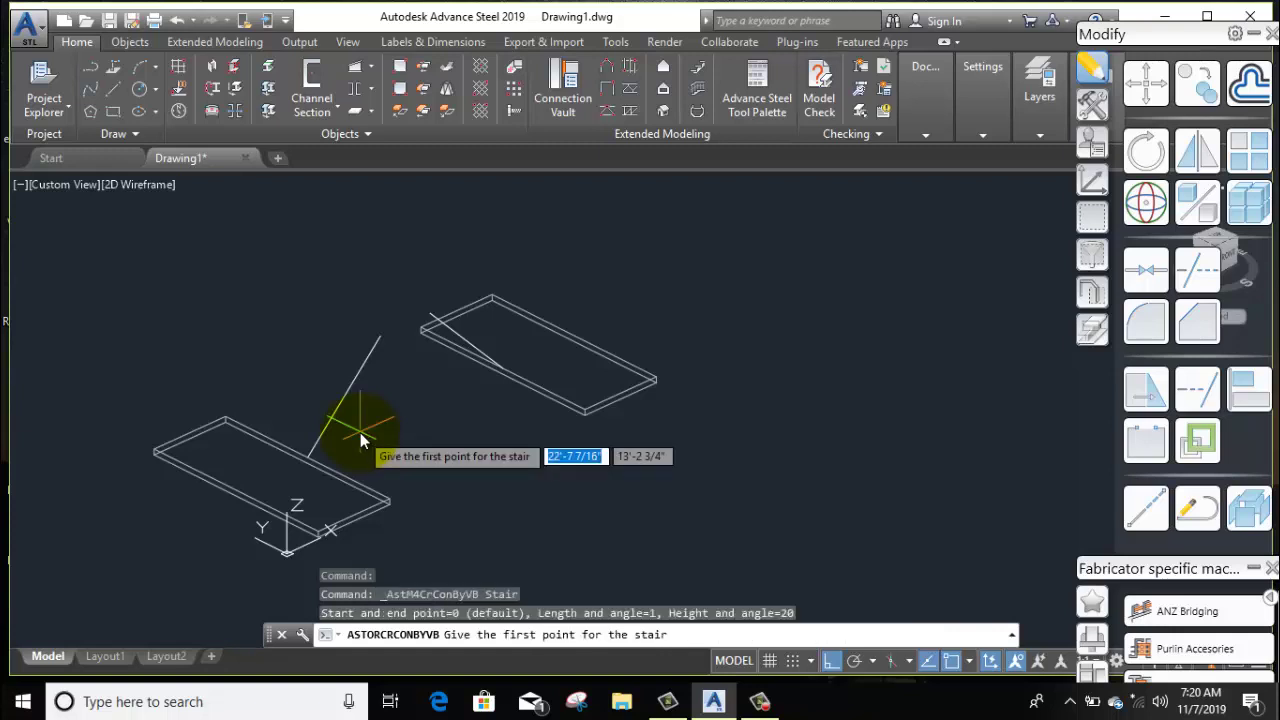
click(309, 457)
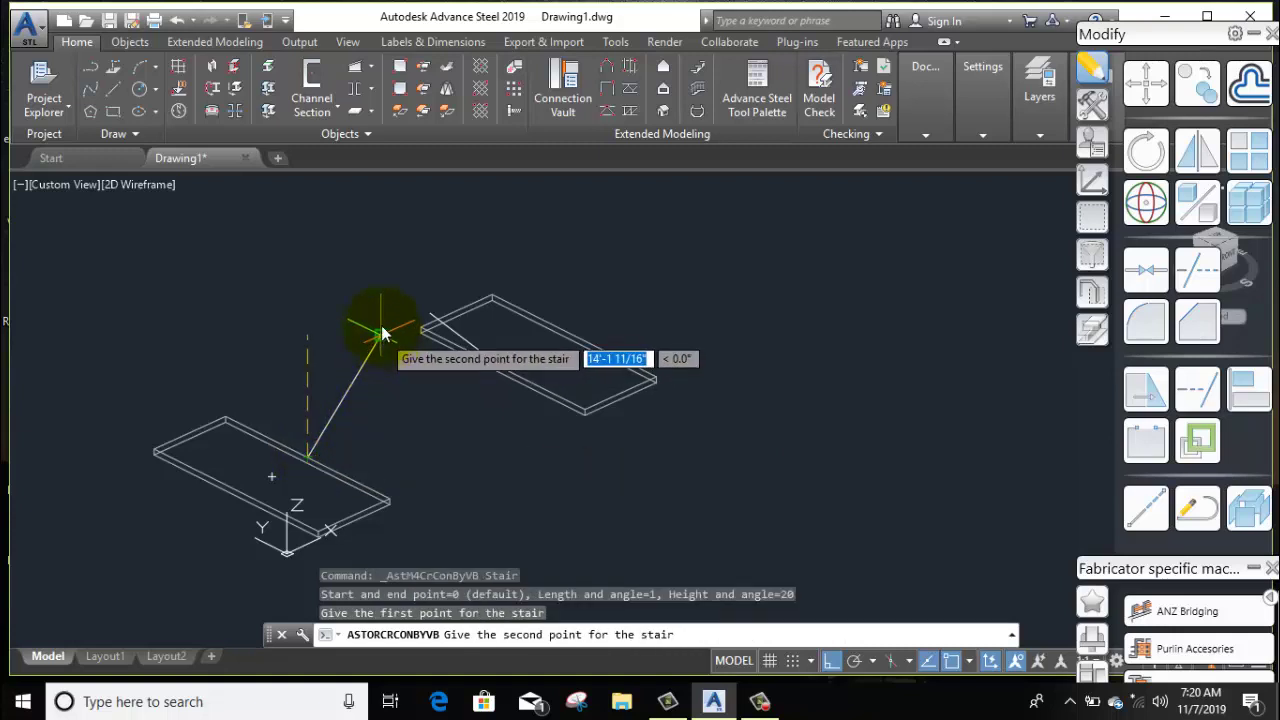
scroll(380, 335, up, 1)
scroll(370, 325, up, 3)
scroll(395, 330, up, 1)
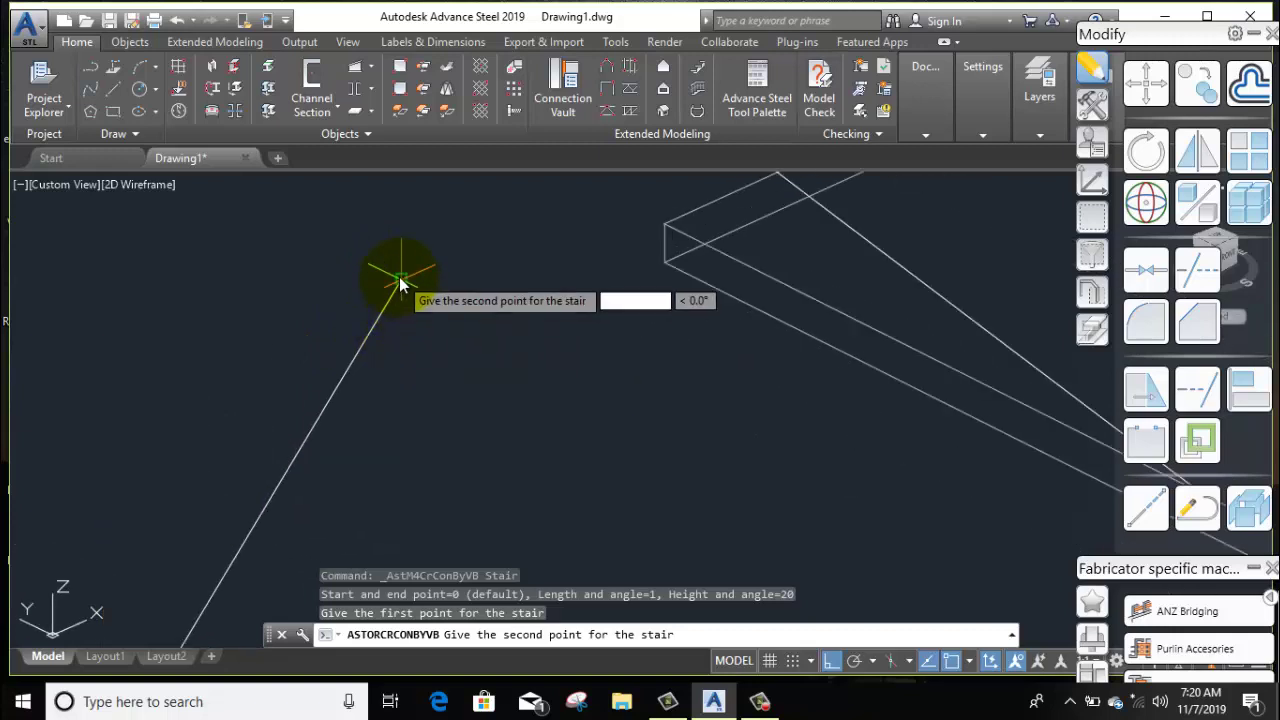
click(401, 287)
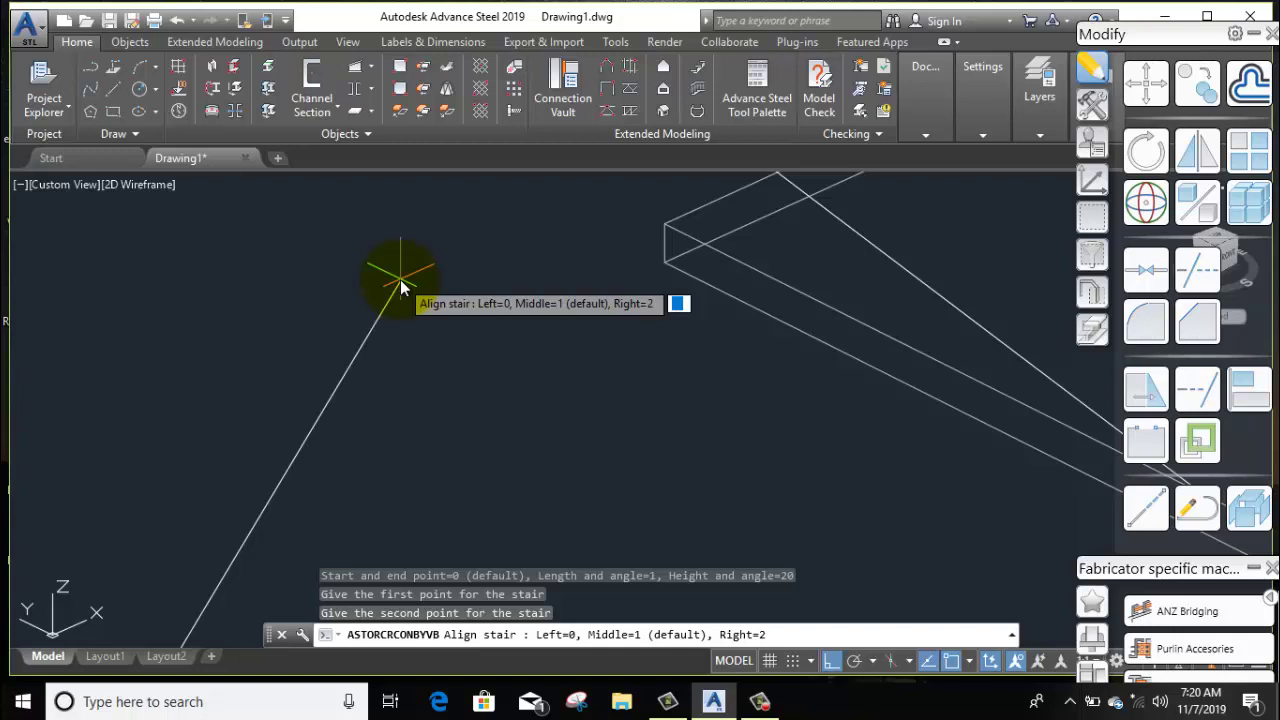
key(Return)
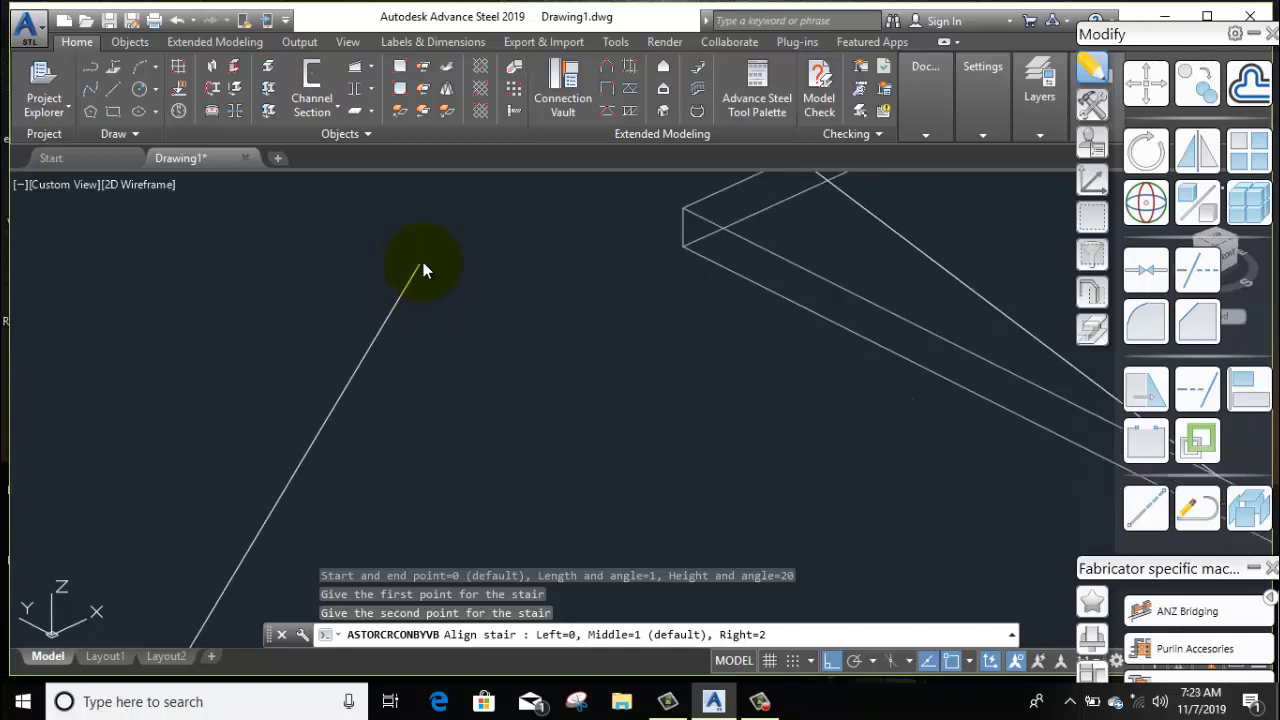
- Confirm the alignment to create the 10' long, 10' high stair
right_click(466, 306)
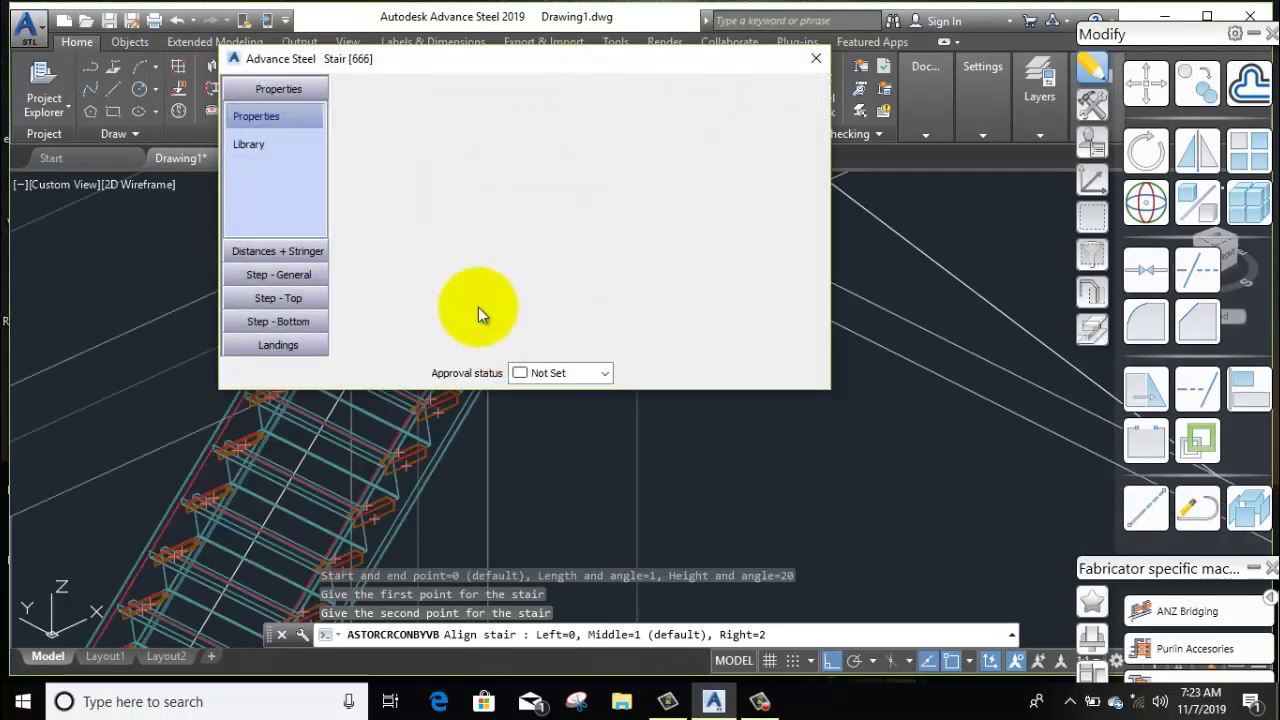
scroll(433, 459, down, 2)
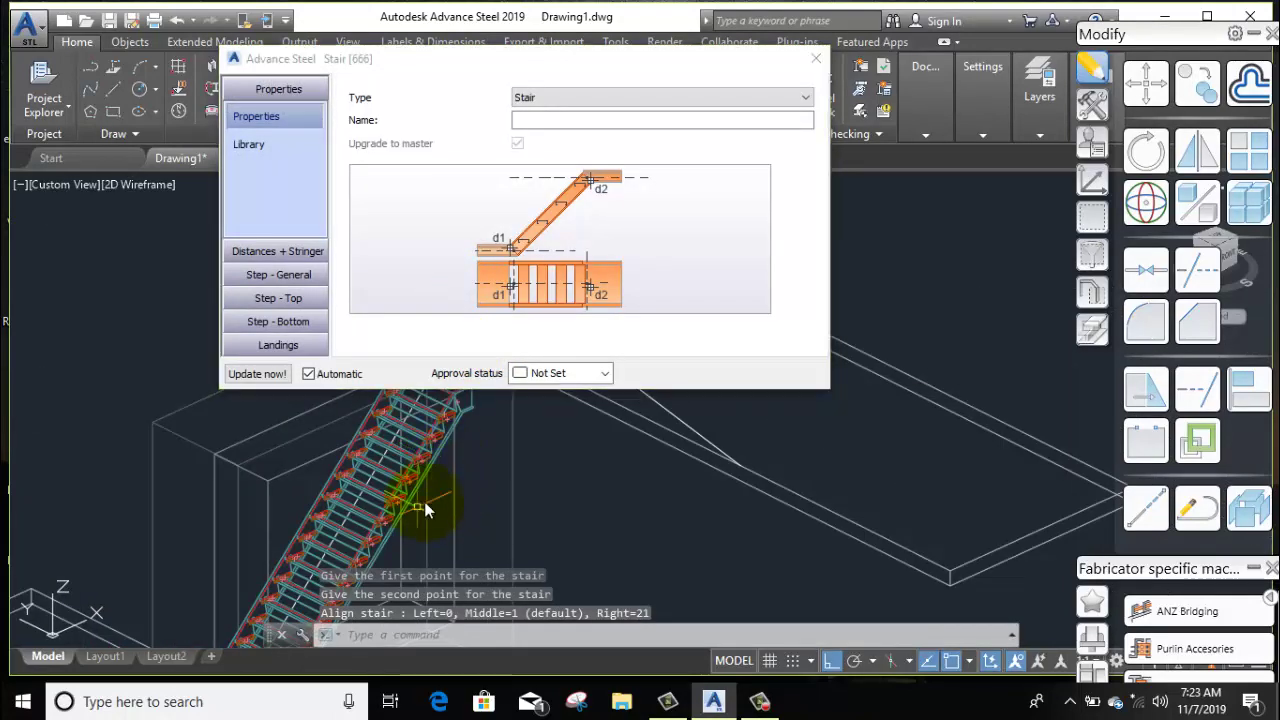
scroll(454, 473, up, 1)
scroll(381, 506, up, 1)
scroll(360, 462, up, 1)
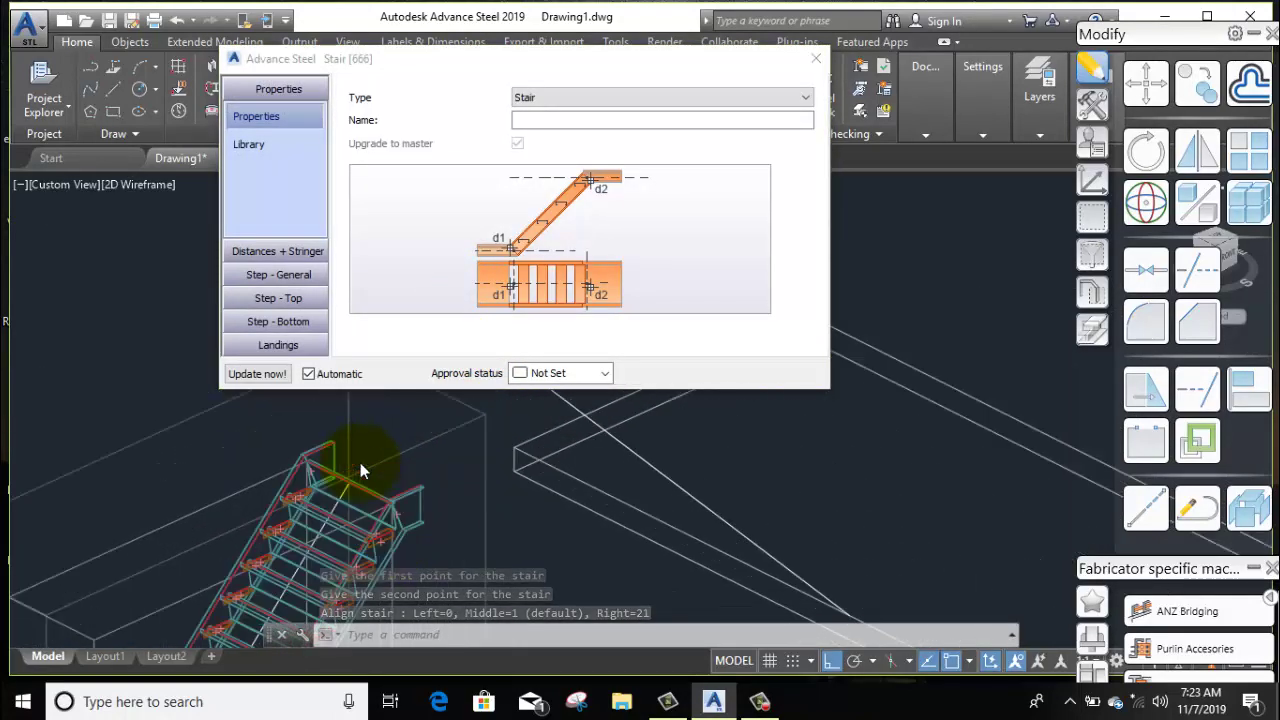
scroll(360, 462, up, 1)
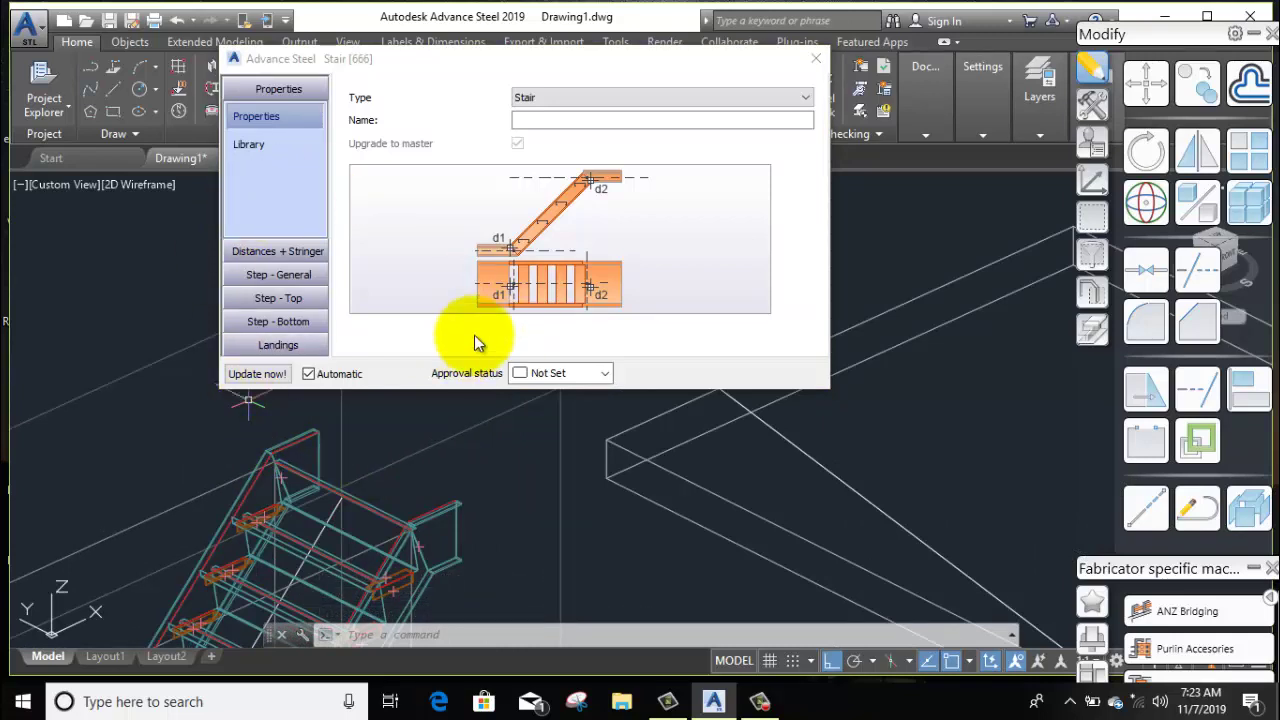
- Set the stair width to 3' on the Distances + Stringer page
click(283, 251)
click(543, 104)
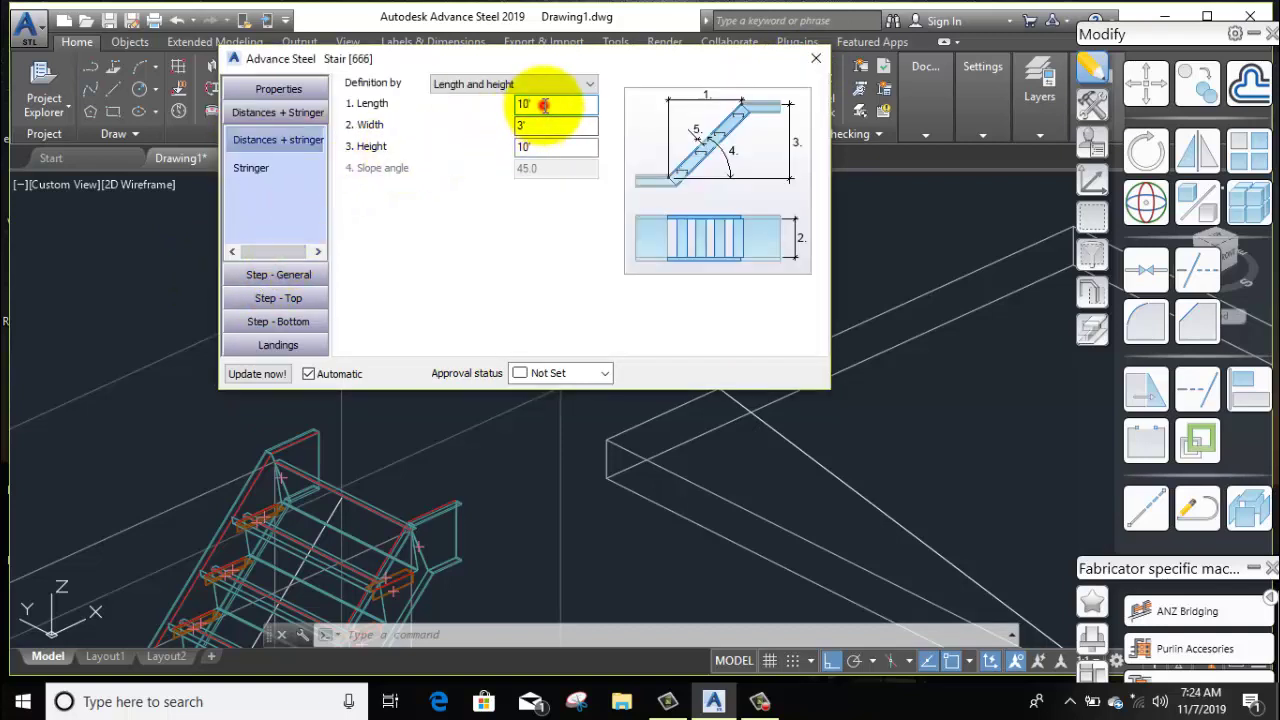
key(Tab)
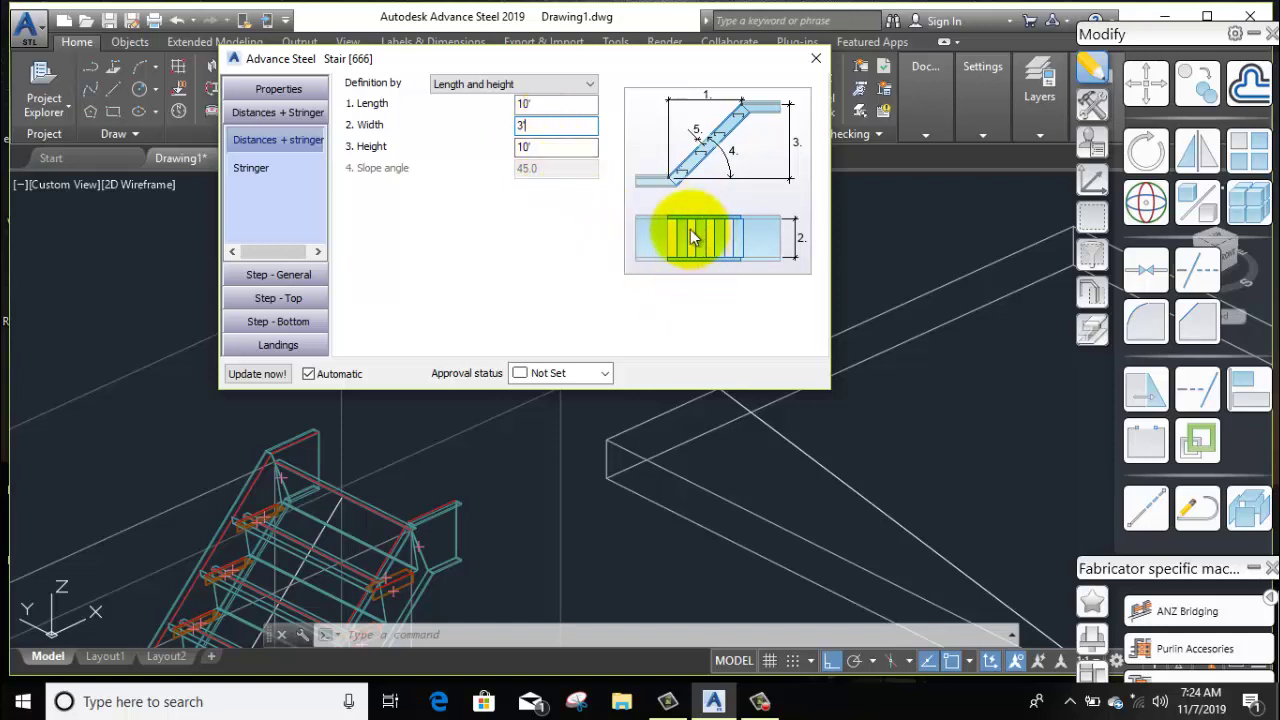
key(Tab)
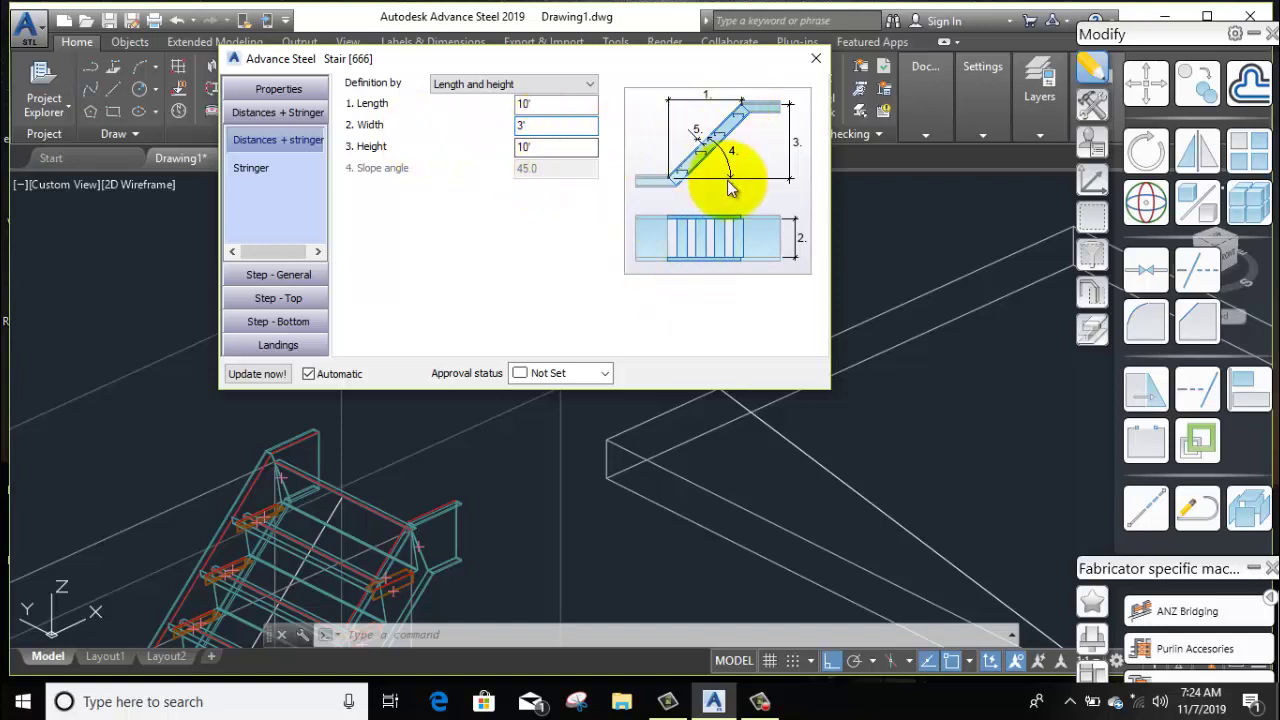
click(286, 345)
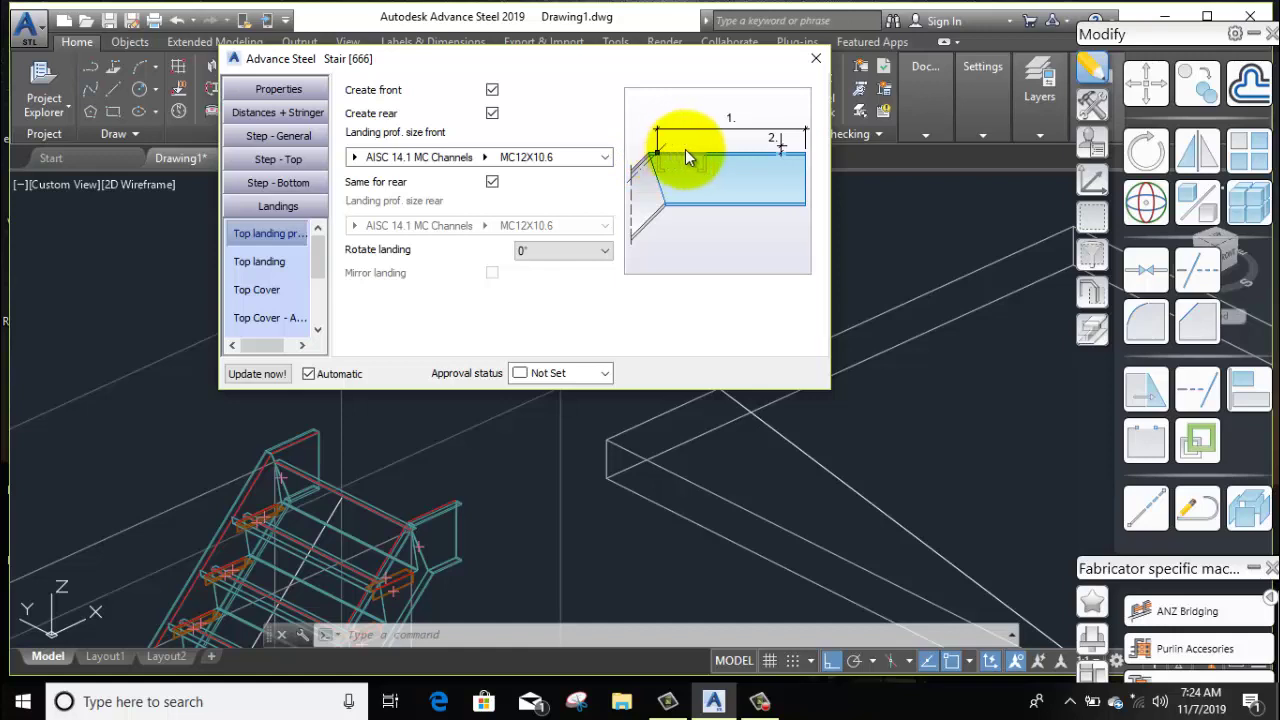
- Turn off both the front and rear top landing profiles
click(491, 90)
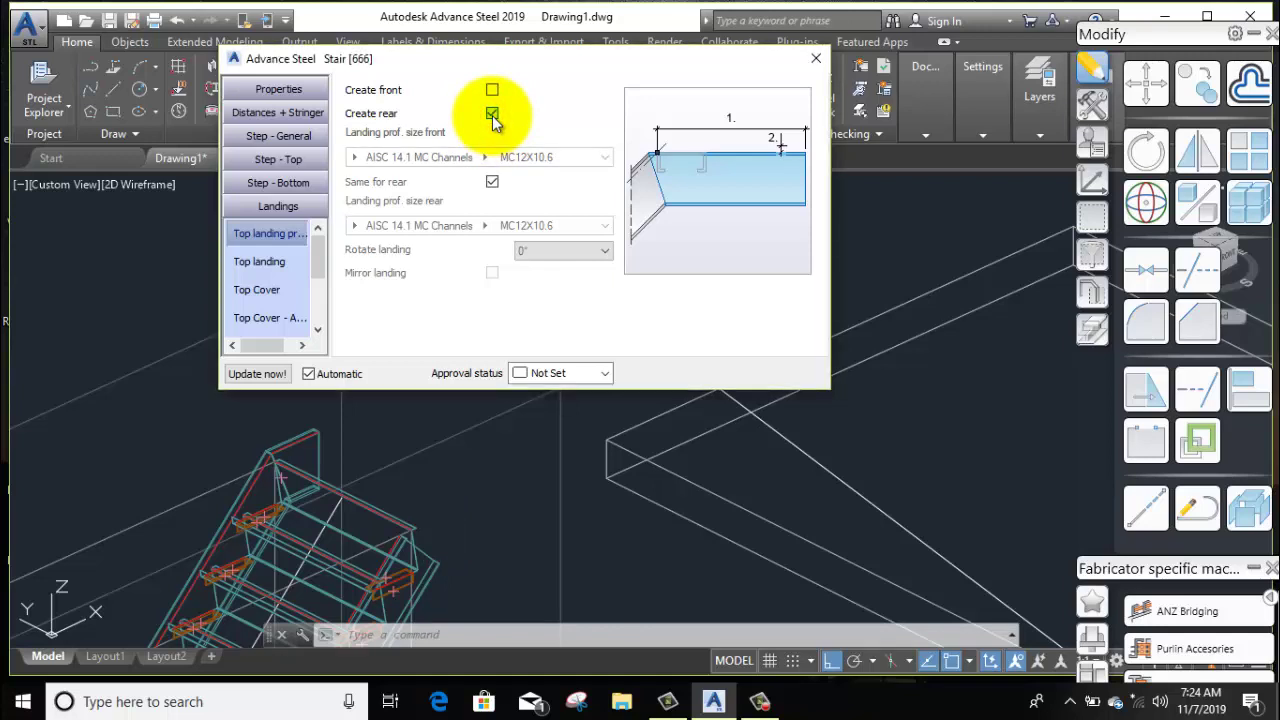
click(492, 115)
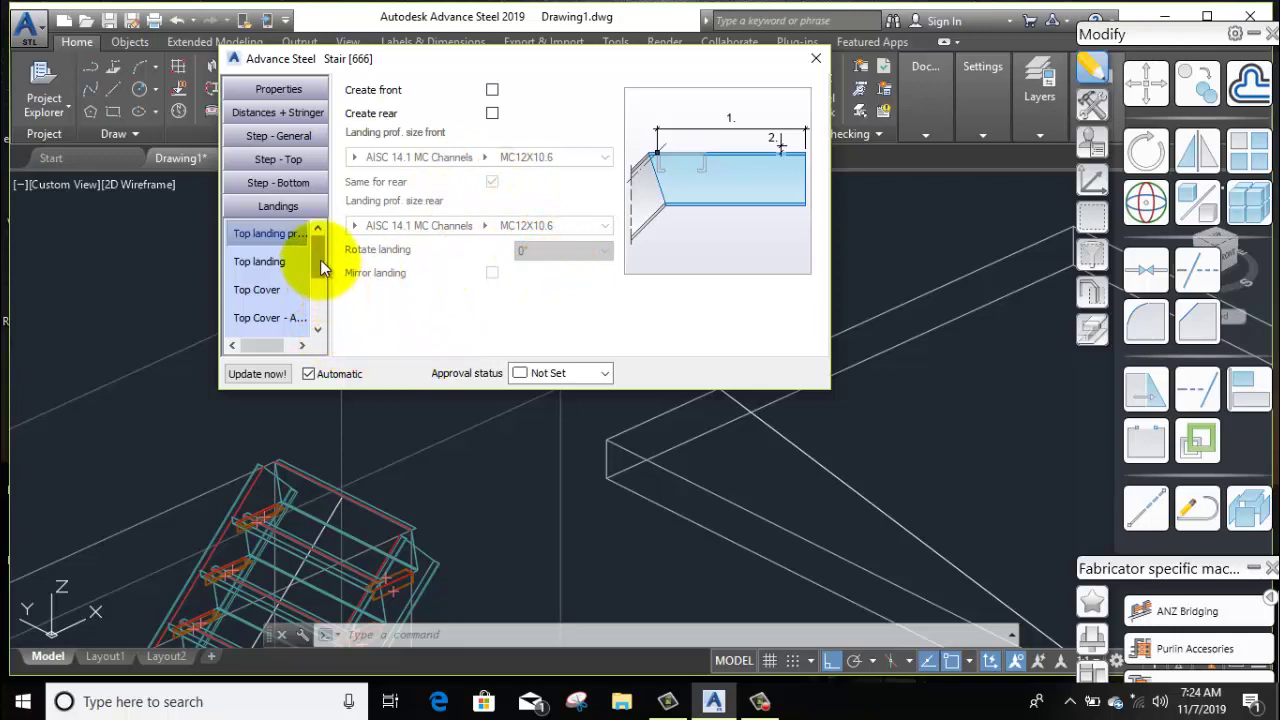
scroll(320, 262, down, 1)
scroll(312, 280, up, 1)
- Review the Top landing, Top cover (L3X3X1/4 angles) and Bottom cover settings pages
click(270, 262)
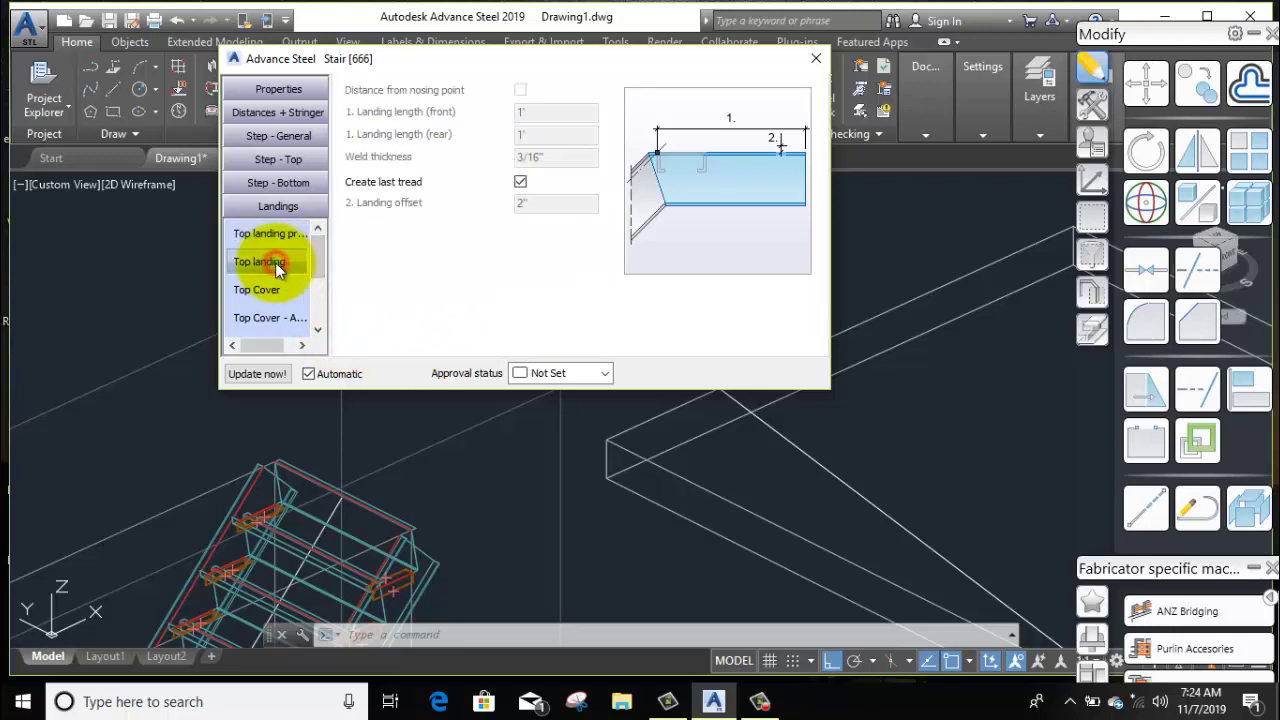
click(279, 235)
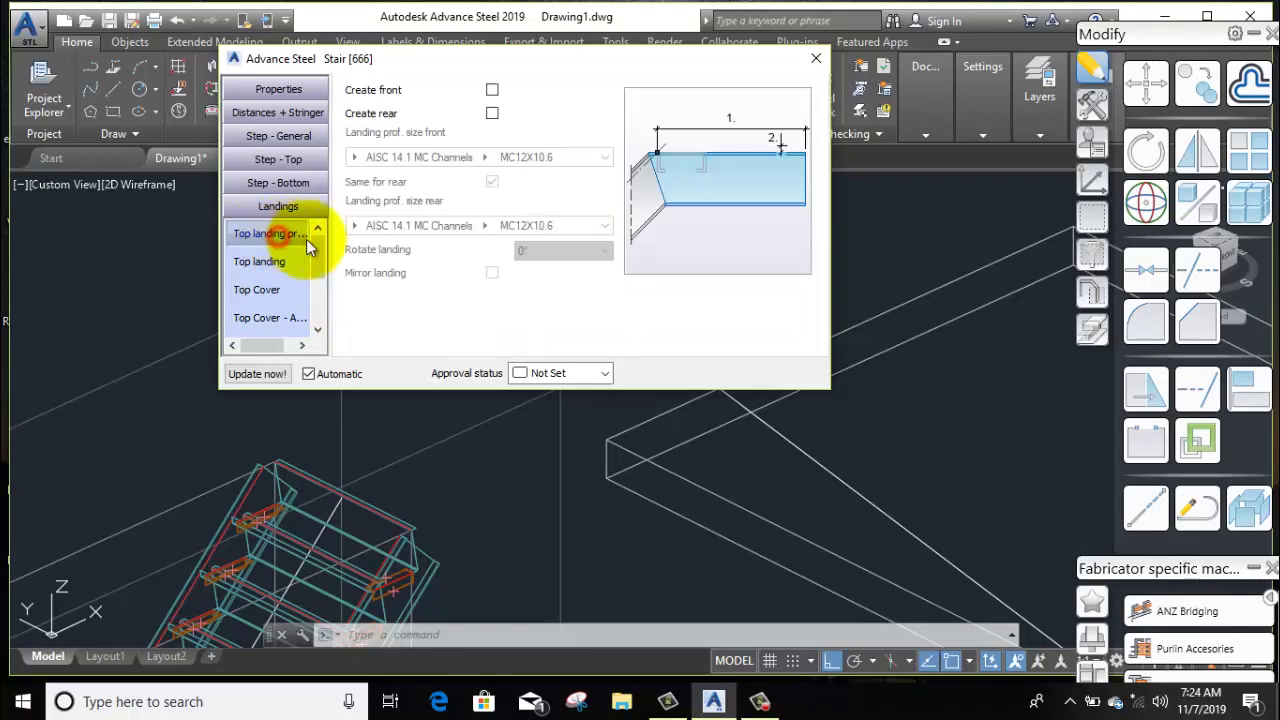
click(262, 263)
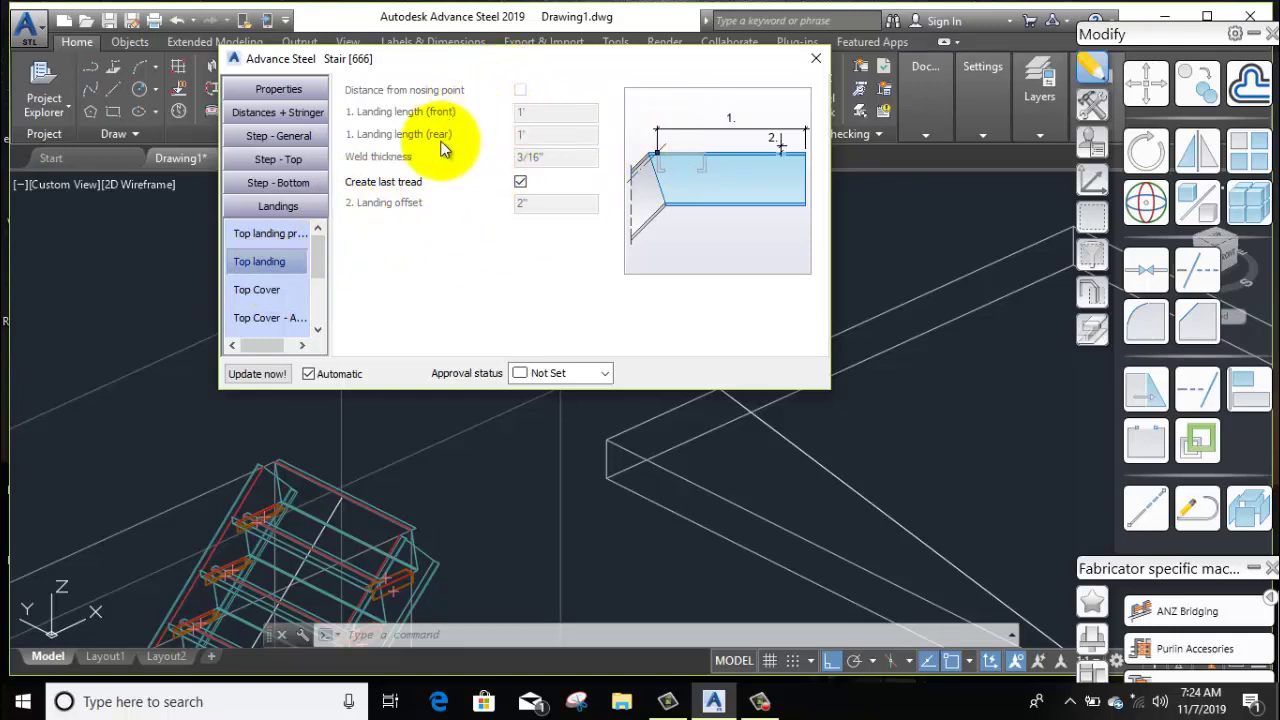
click(252, 291)
click(266, 322)
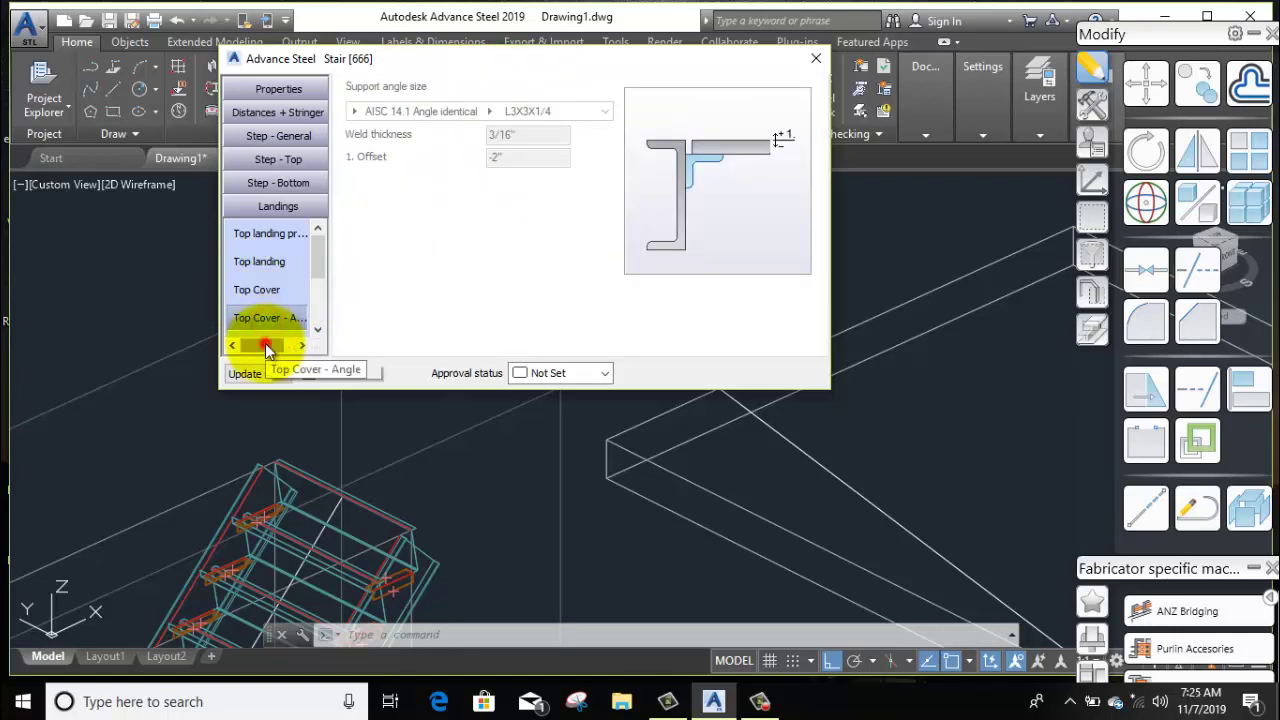
scroll(276, 324, down, 1)
scroll(276, 310, down, 1)
click(278, 302)
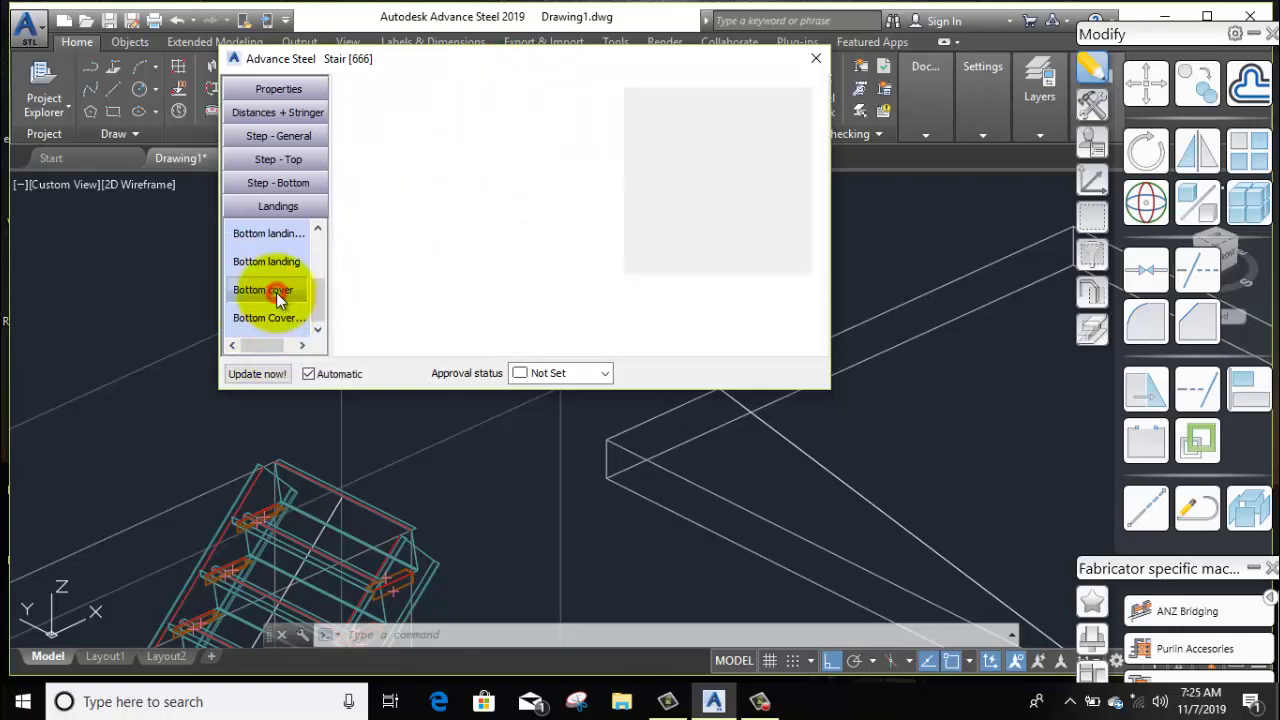
- Close the stair settings and select the existing stair as the template
click(816, 62)
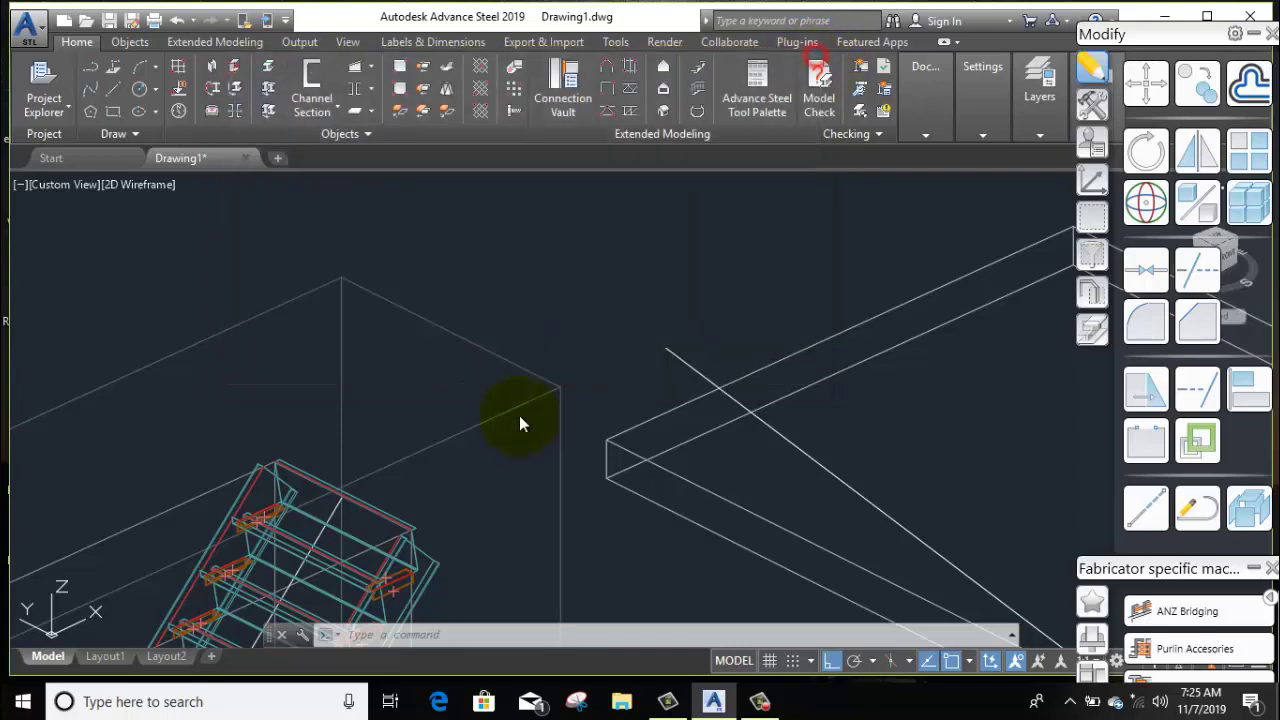
scroll(512, 418, down, 3)
scroll(501, 408, down, 2)
scroll(450, 422, up, 3)
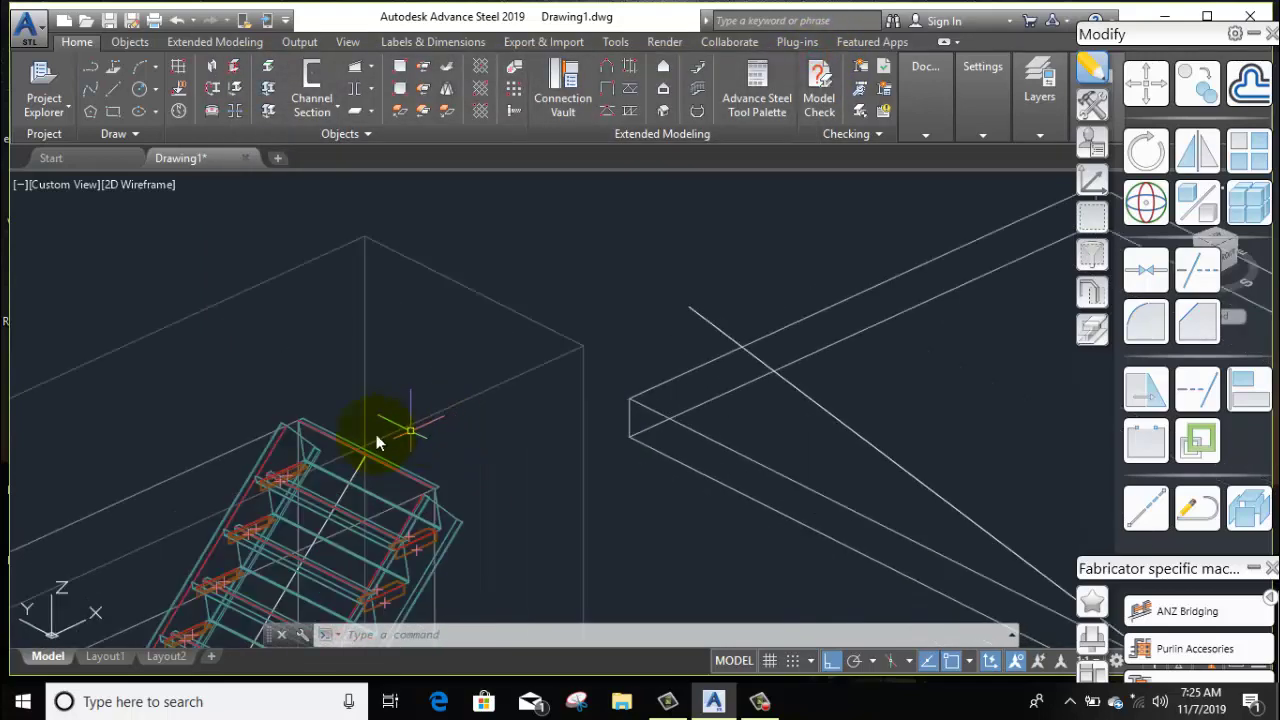
middle_drag(485, 400, 437, 410)
scroll(530, 430, down, 2)
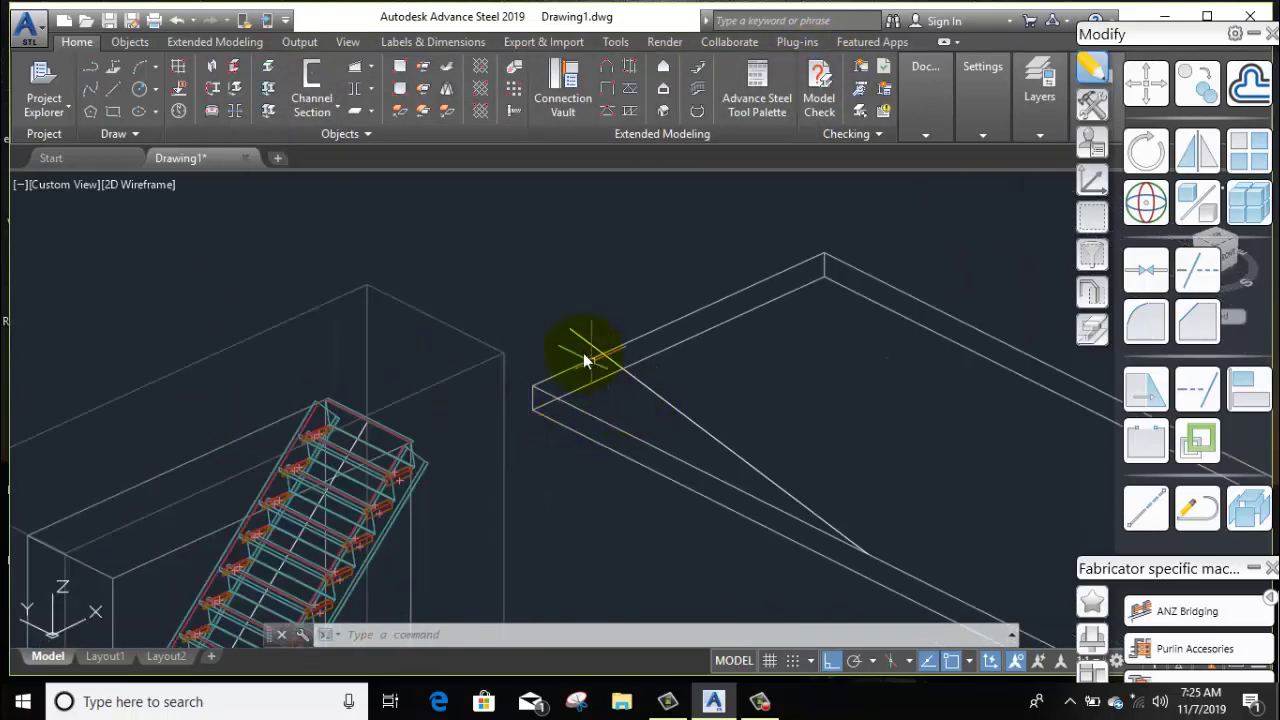
middle_drag(743, 451, 686, 329)
scroll(347, 452, up, 2)
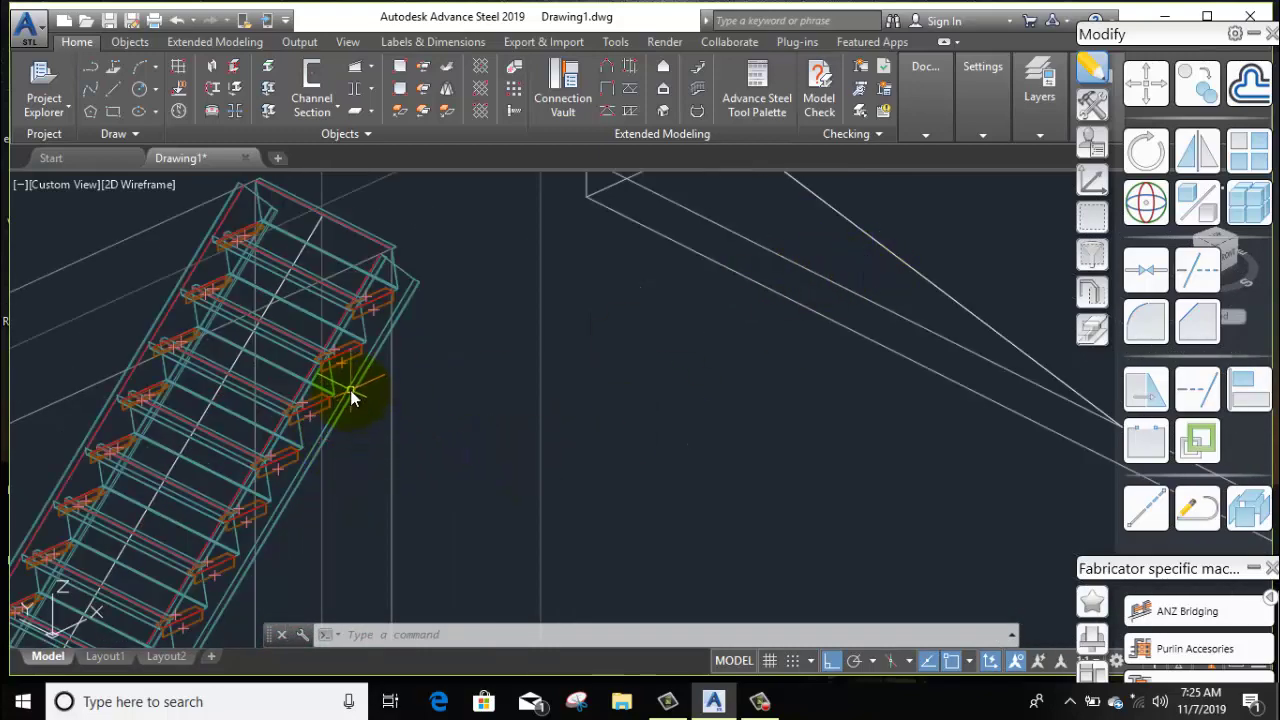
click(352, 396)
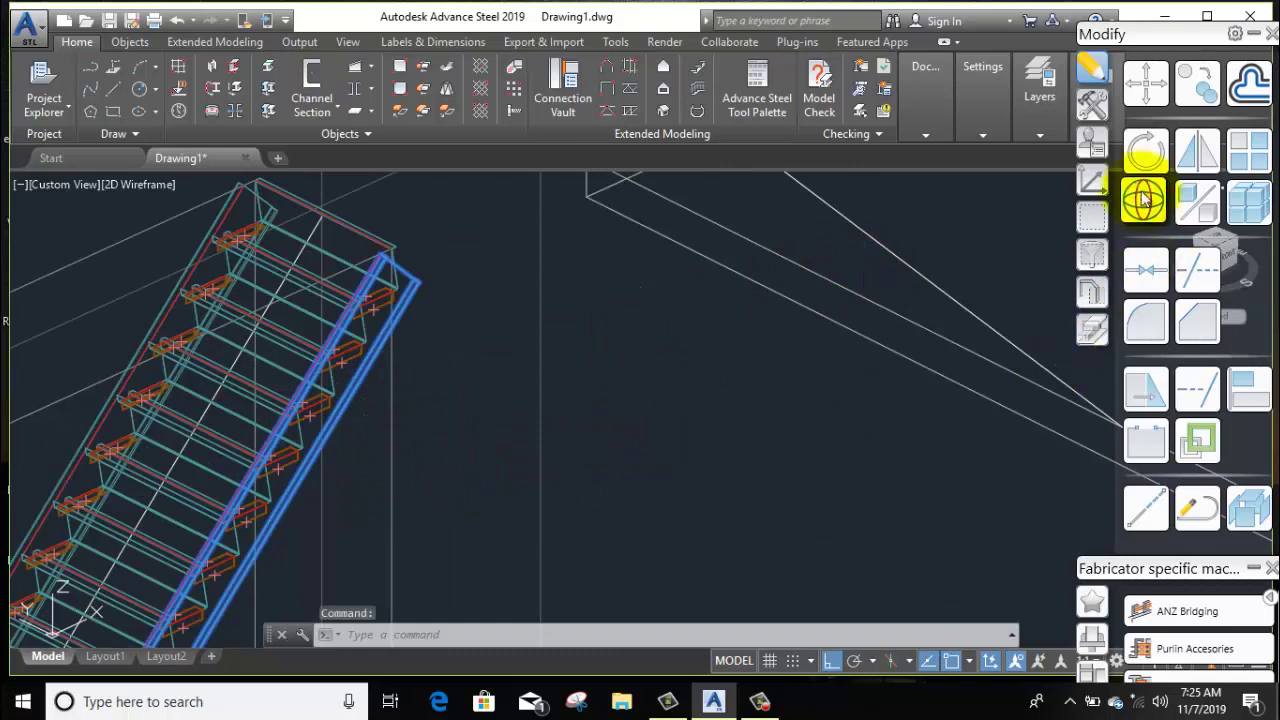
- Create a stair by template between two points on the right slab with Middle alignment
click(1090, 108)
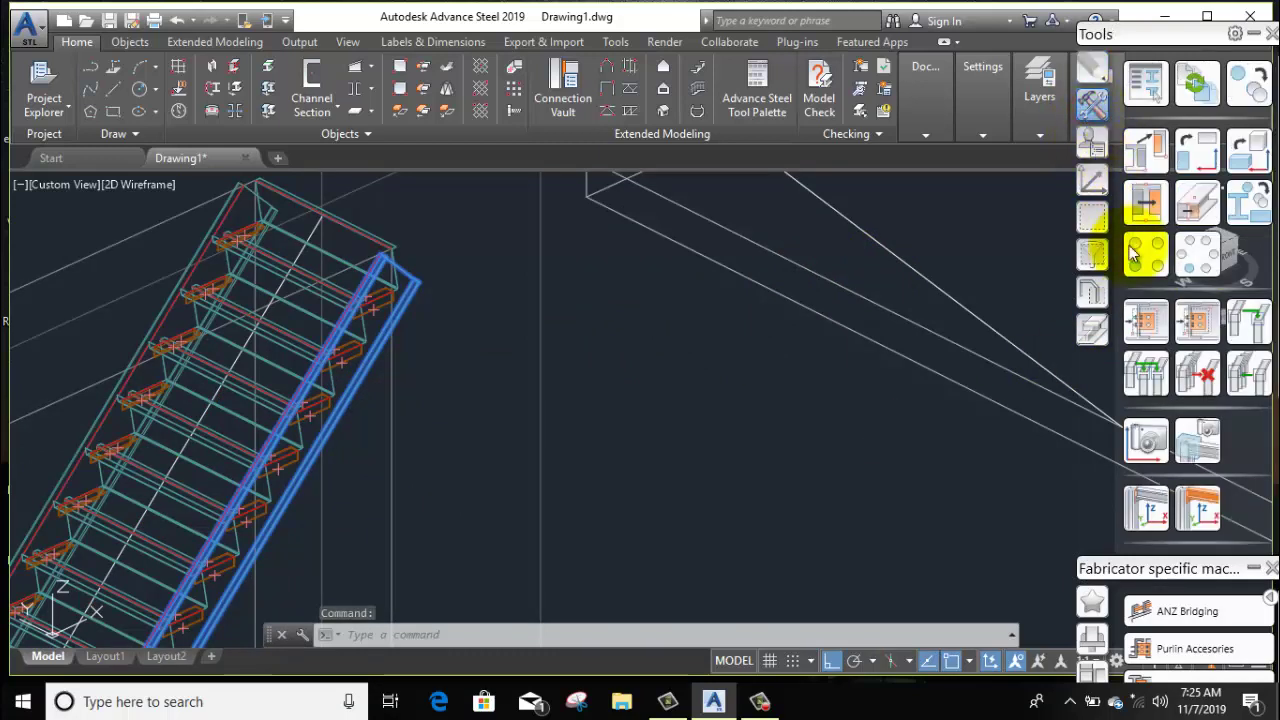
click(1148, 325)
scroll(725, 402, down, 2)
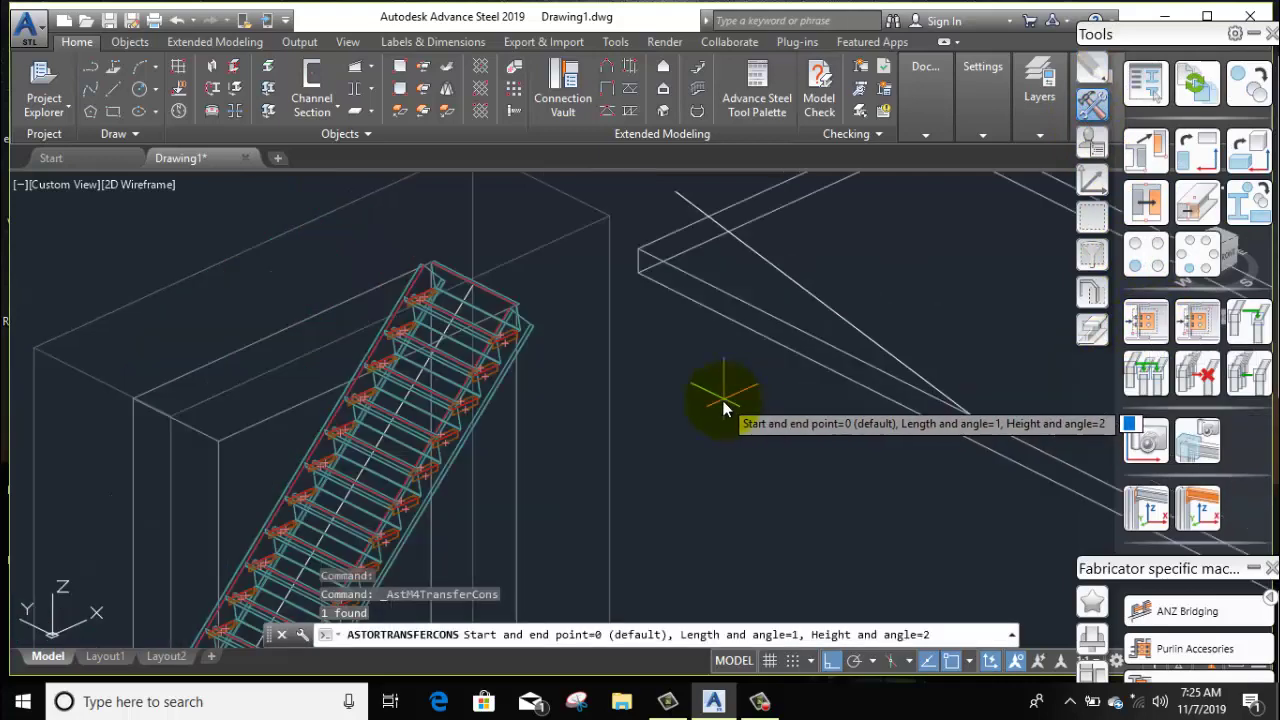
scroll(725, 402, down, 2)
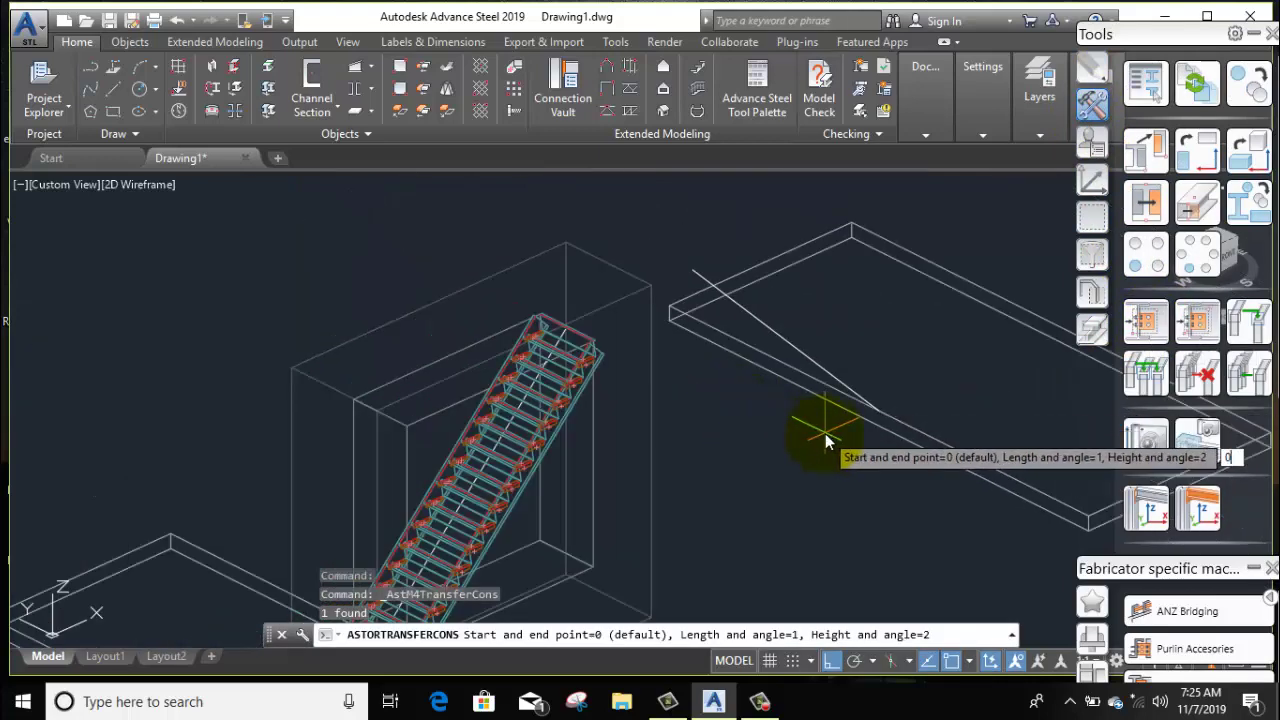
key(Return)
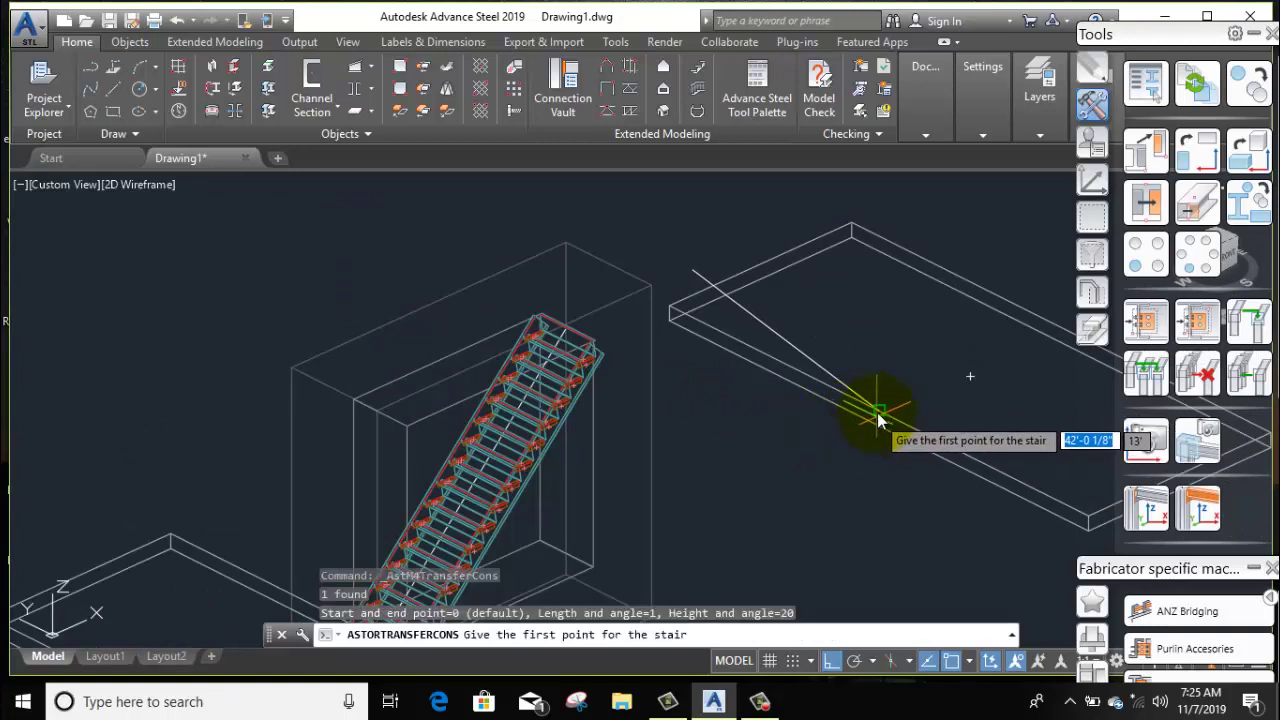
click(877, 412)
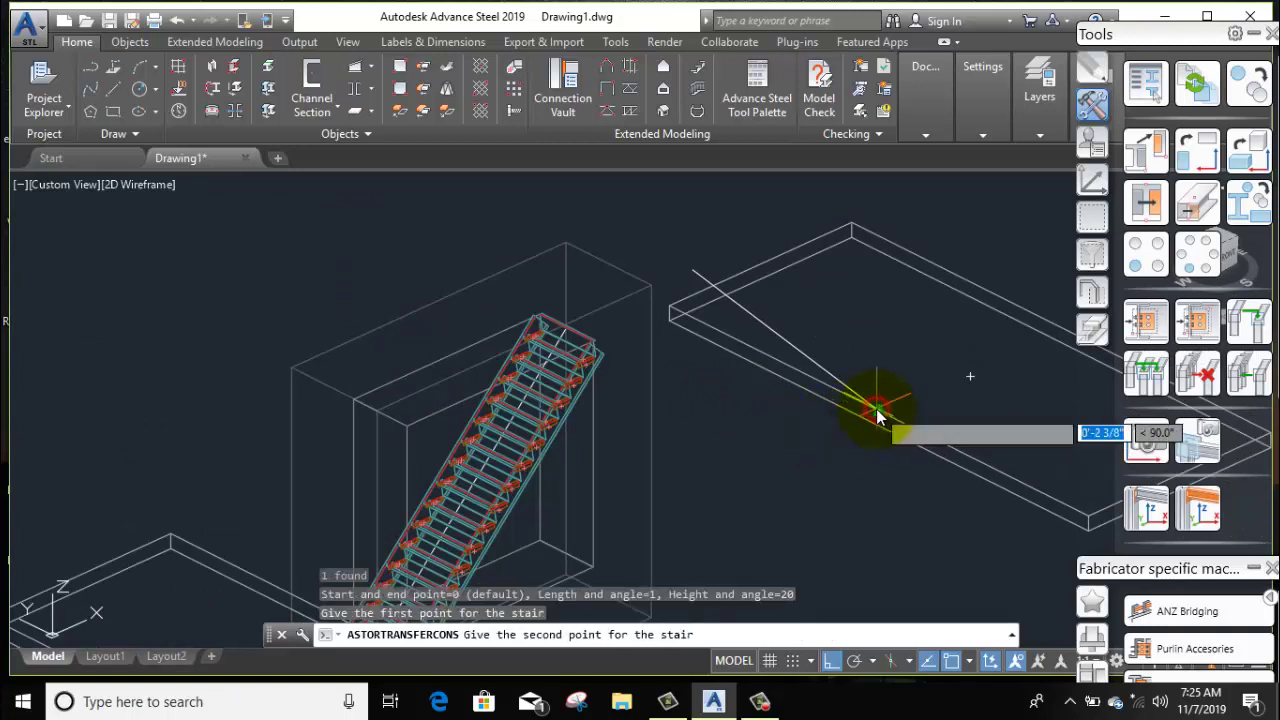
click(695, 280)
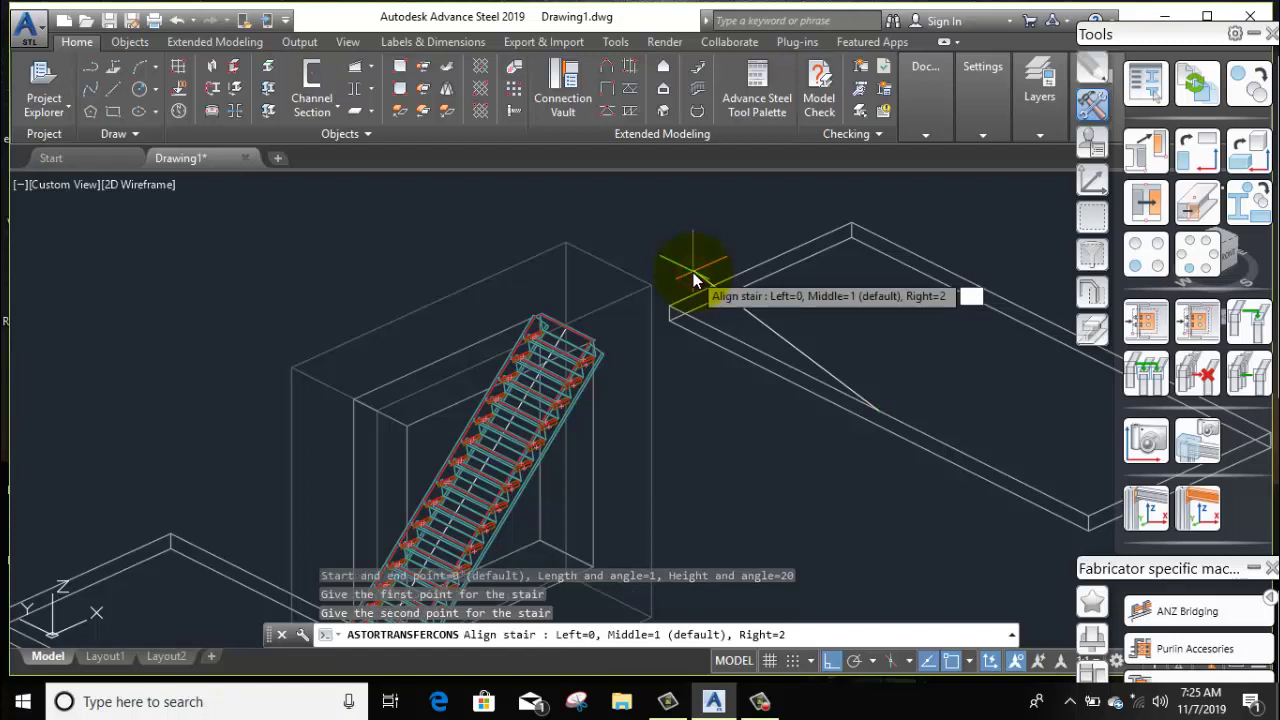
text(1)
key(Return)
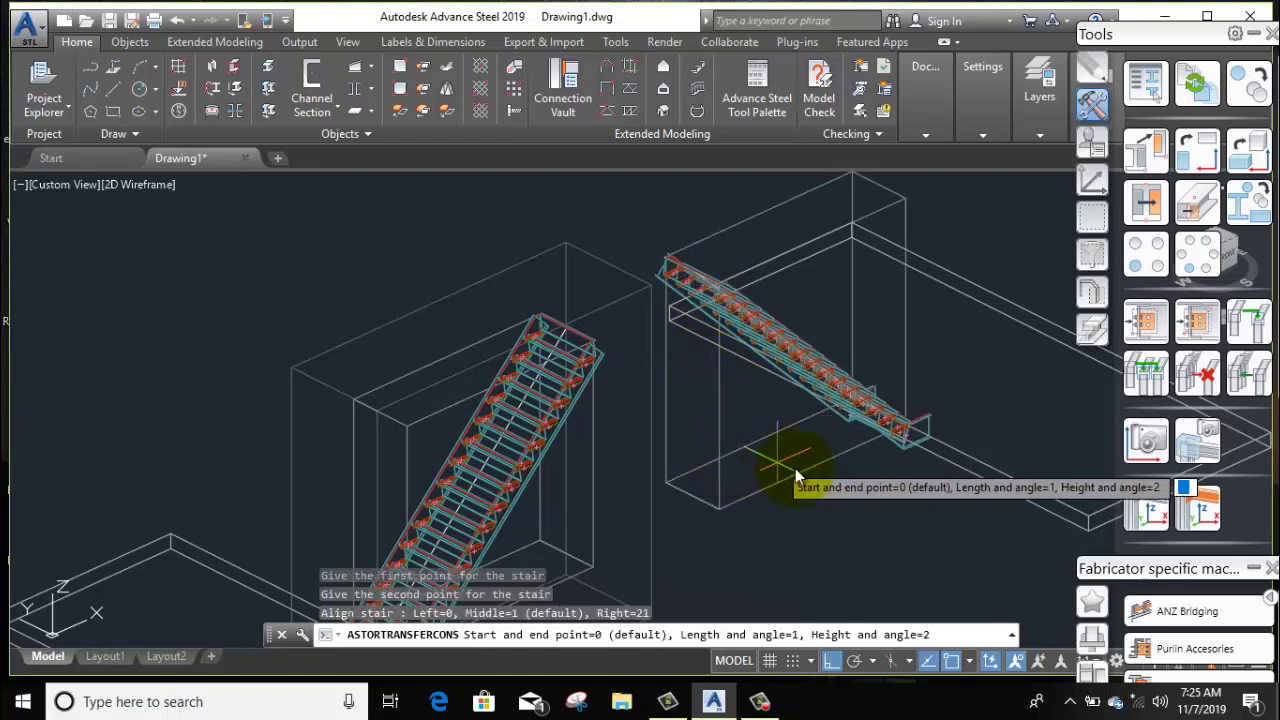
scroll(740, 460, up, 2)
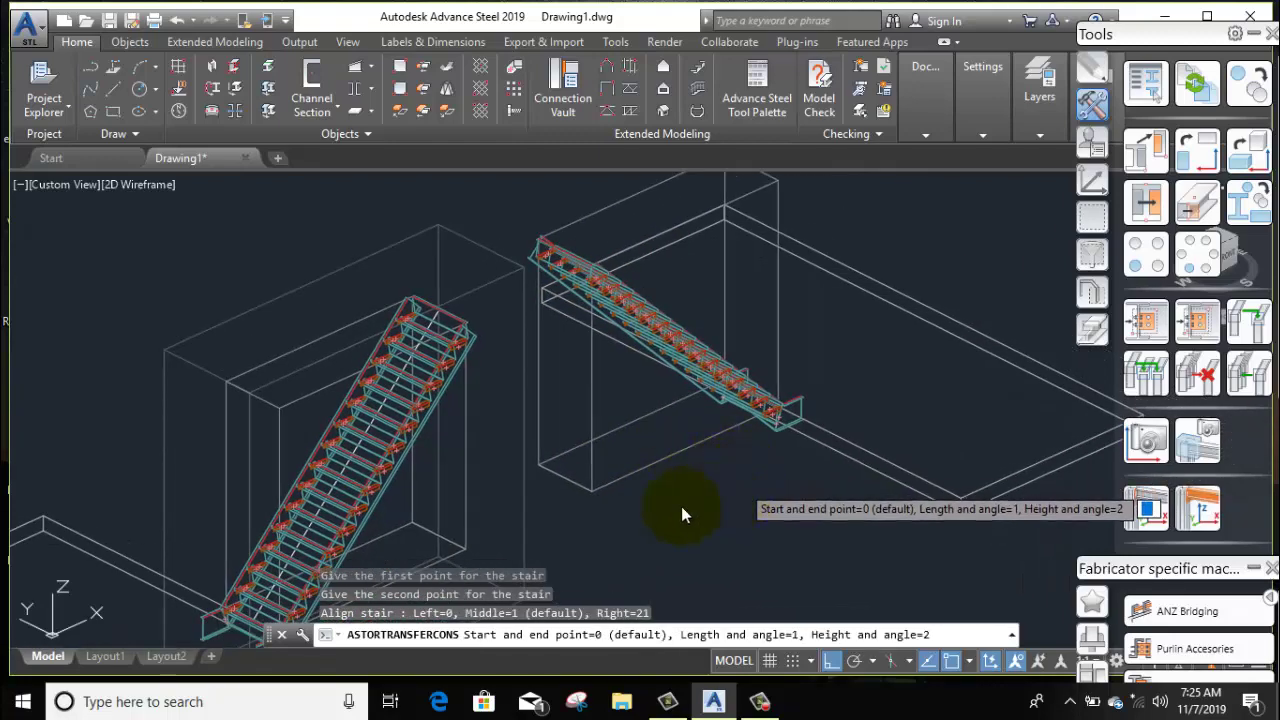
- Cancel the repeated Create by template command with Esc
mouse_move(681, 506)
shift+middle_down()
mouse_move(497, 463)
mouse_move(523, 457)
mouse_move(514, 520)
mouse_move(531, 514)
shift+middle_up()
scroll(549, 505, down, 3)
key(Return)
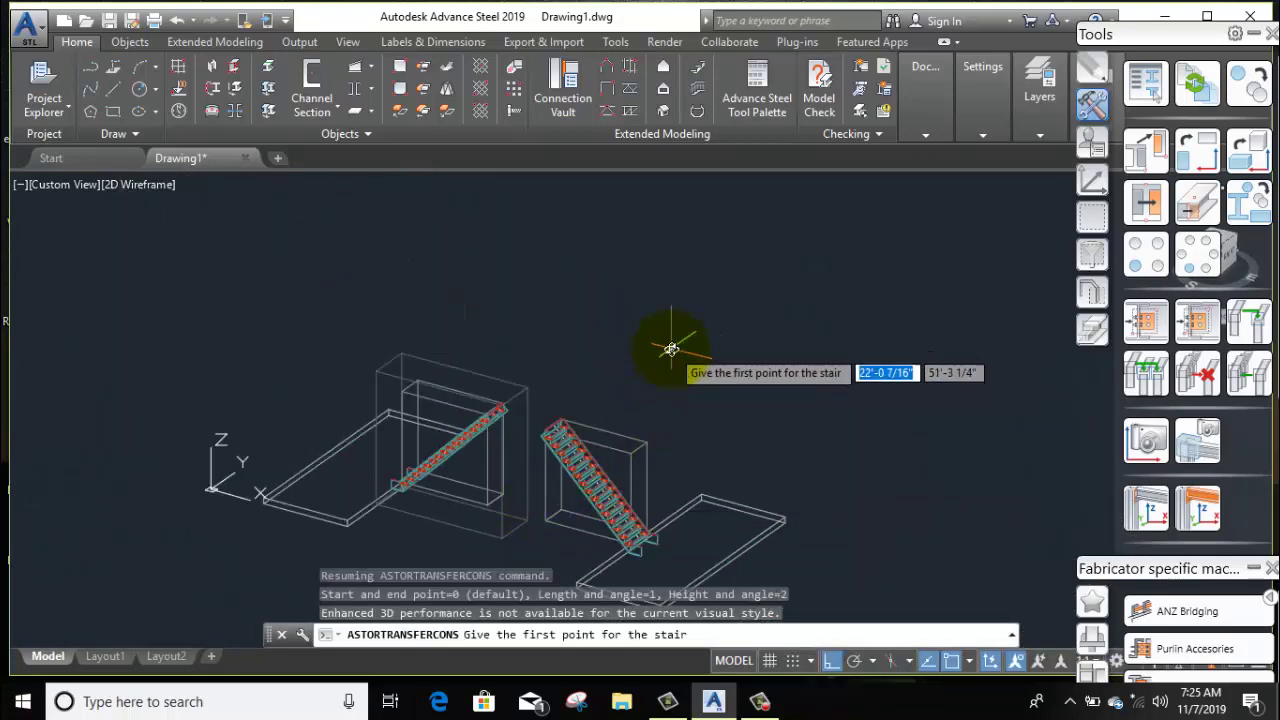
key(Escape)
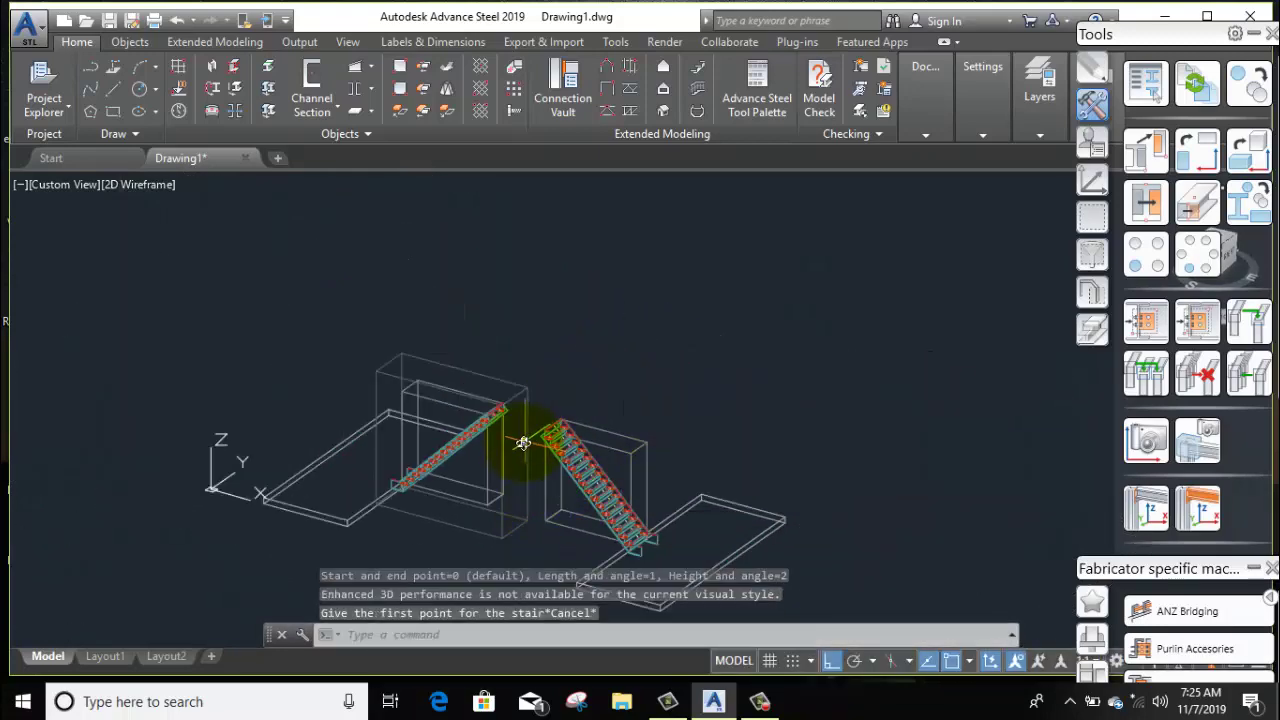
- Orbit the model to face both stairs
scroll(537, 432, up, 2)
scroll(536, 430, up, 2)
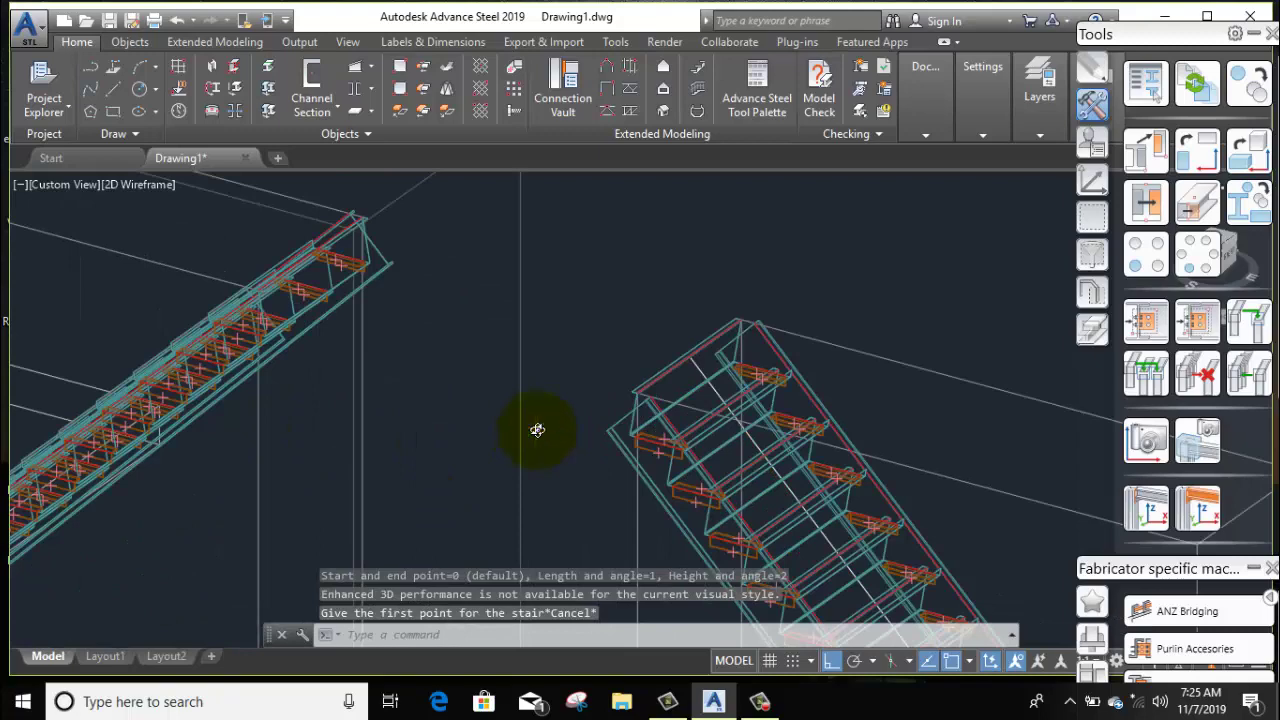
scroll(537, 430, down, 2)
mouse_move(545, 433)
shift+middle_down()
mouse_move(640, 420)
mouse_move(429, 314)
shift+middle_up()
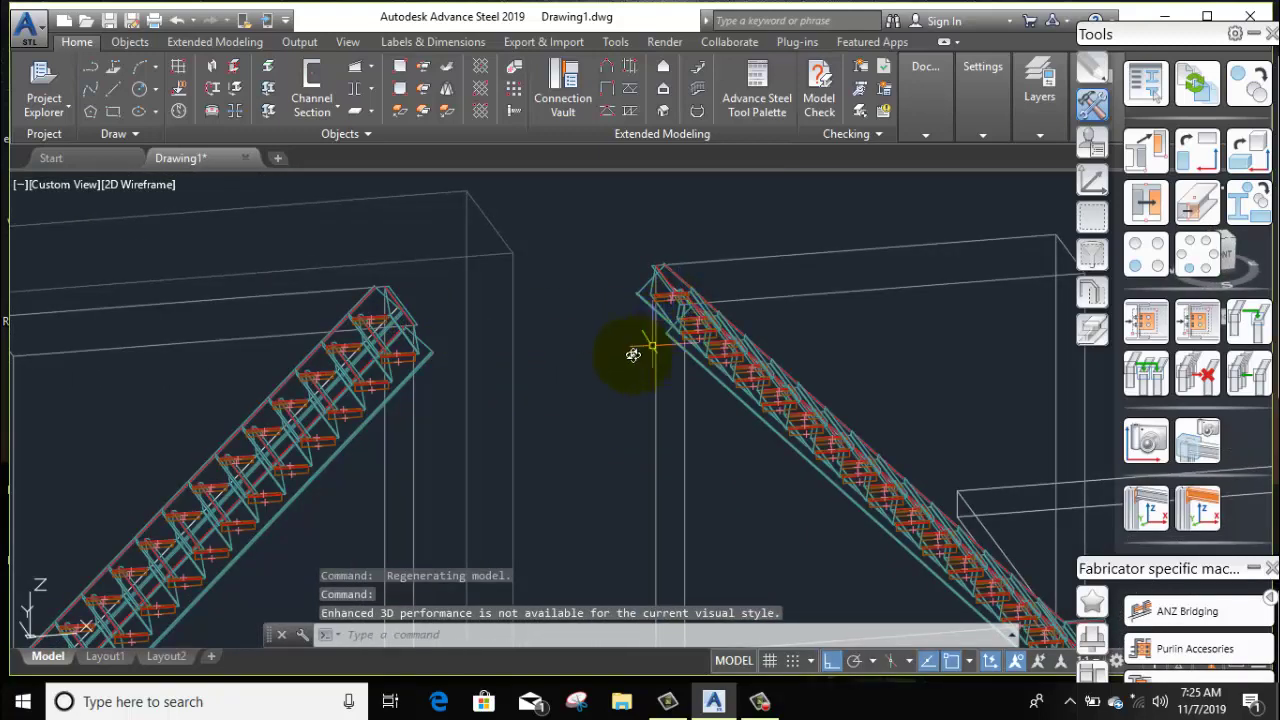
shift+middle_drag(634, 354, 516, 368)
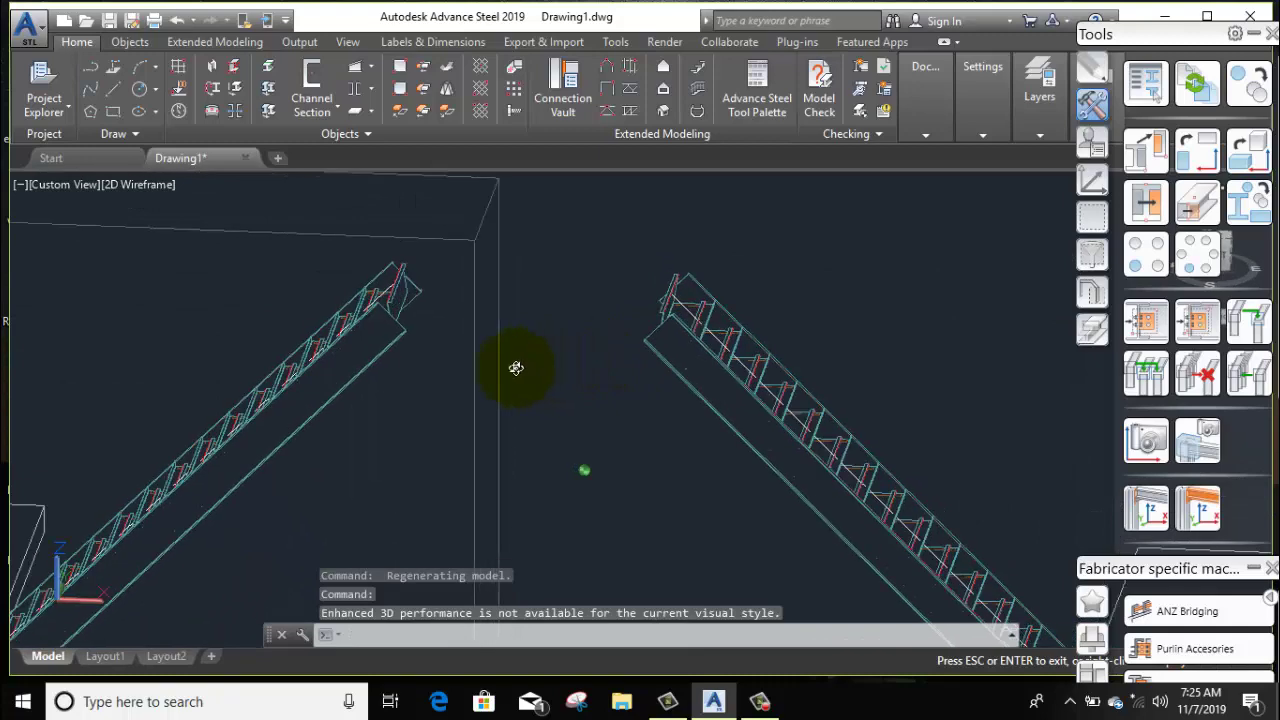
- Switch the visual style to Realistic and orbit to view both stair flights
click(146, 187)
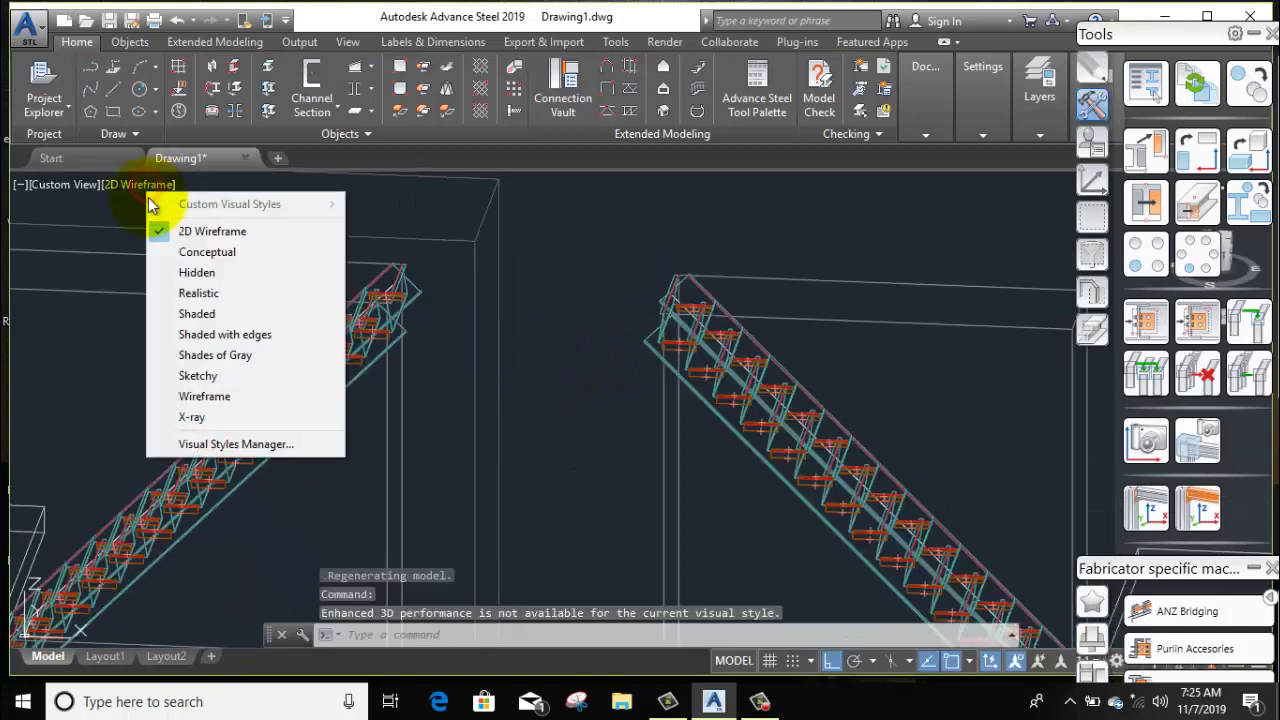
click(203, 295)
mouse_move(478, 364)
shift+middle_down()
mouse_move(354, 394)
mouse_move(229, 371)
mouse_move(226, 329)
mouse_move(169, 331)
shift+middle_up()
scroll(329, 357, up, 2)
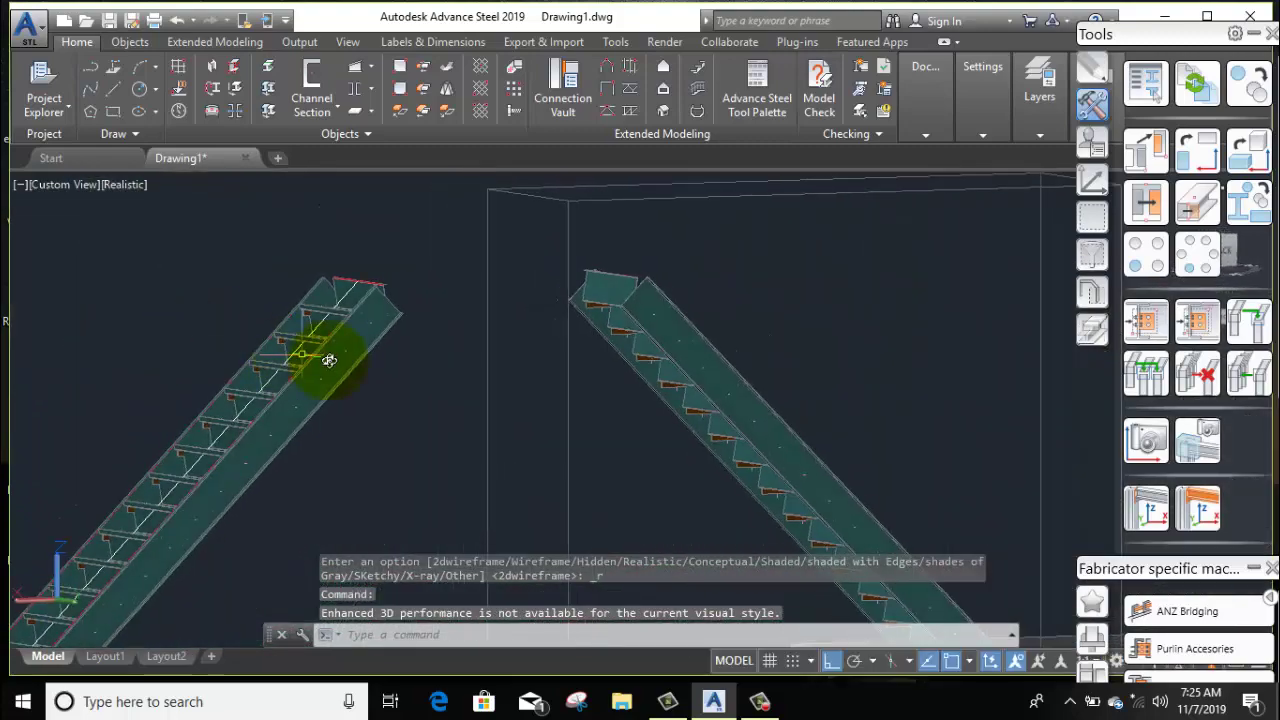
scroll(309, 391, up, 3)
scroll(309, 400, up, 3)
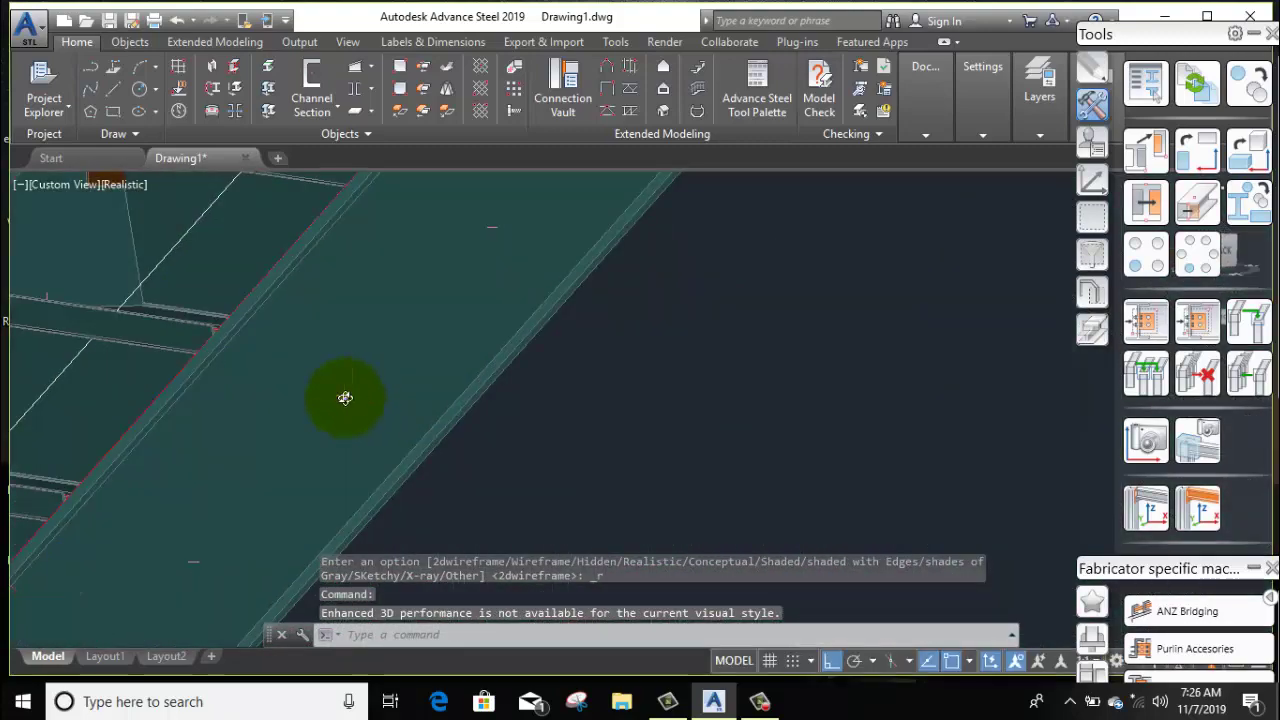
scroll(345, 398, down, 3)
mouse_move(320, 400)
shift+middle_down()
mouse_move(366, 423)
mouse_move(566, 434)
mouse_move(503, 416)
mouse_move(569, 437)
mouse_move(537, 400)
mouse_move(307, 291)
mouse_move(289, 314)
mouse_move(134, 277)
shift+middle_up()
scroll(503, 416, down, 2)
scroll(307, 291, up, 1)
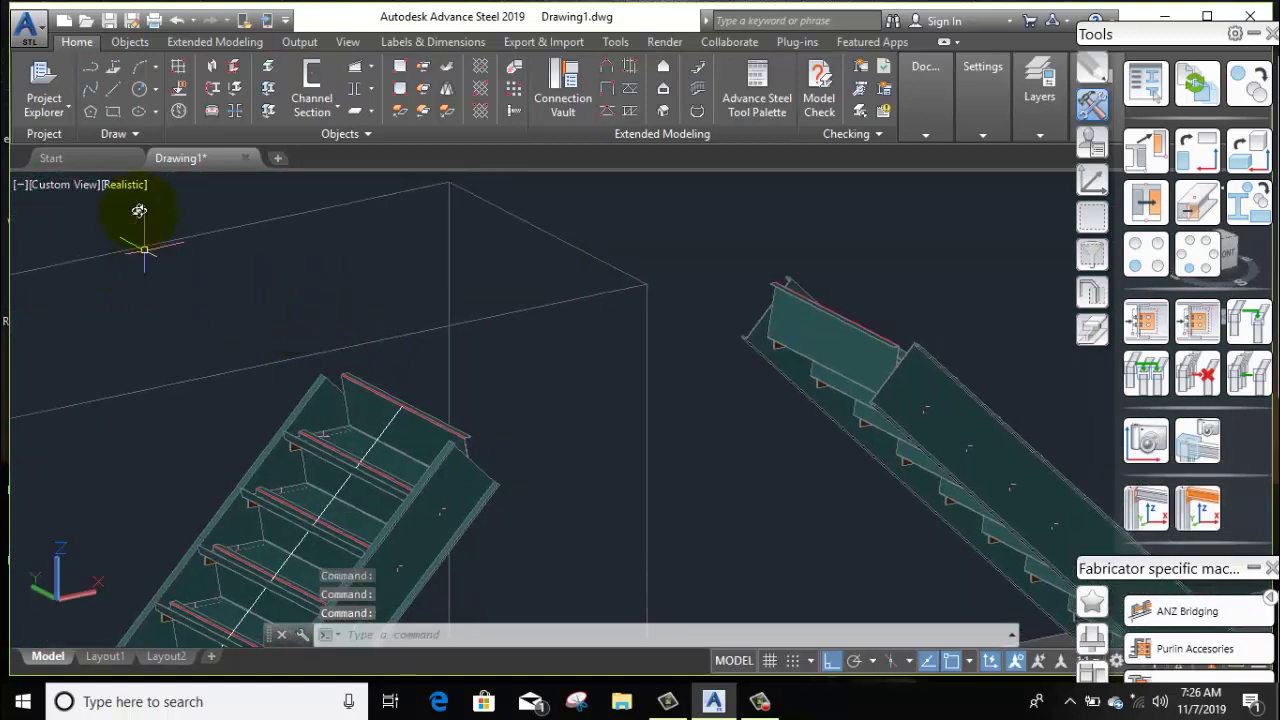
- Place a C10X15.3 channel beam from the left stair's top to the right stair's top
click(307, 105)
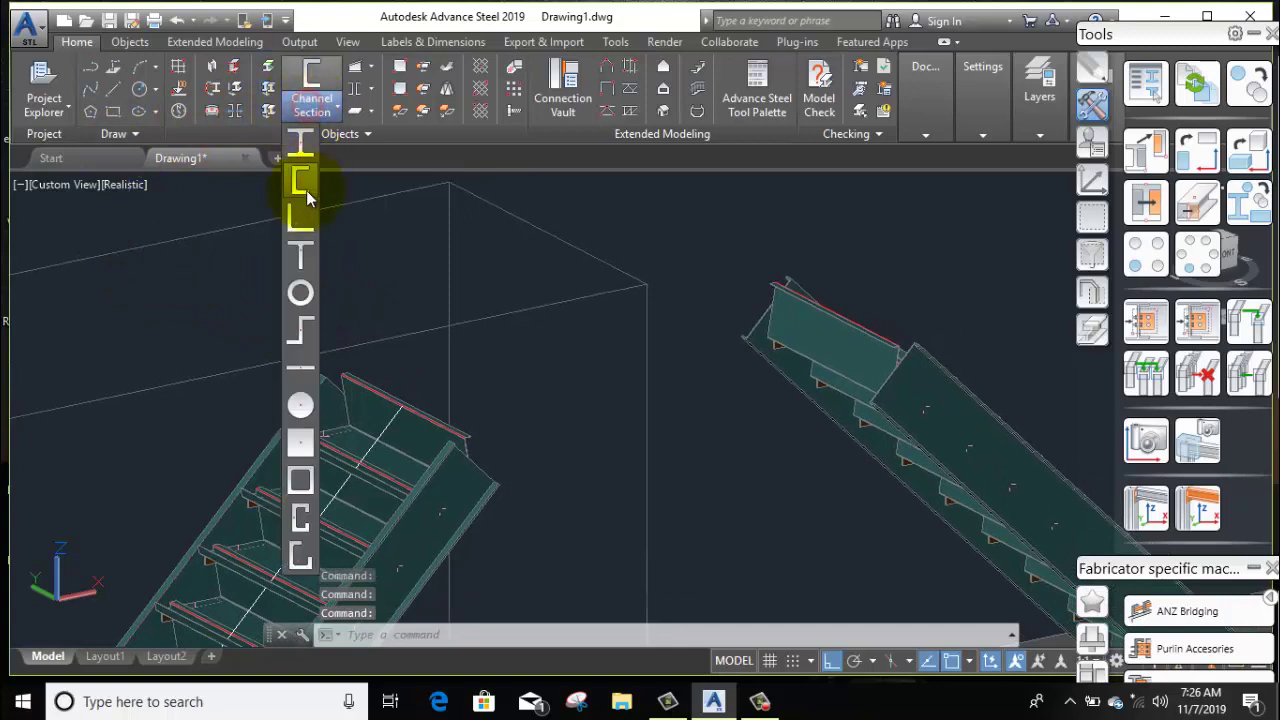
click(297, 187)
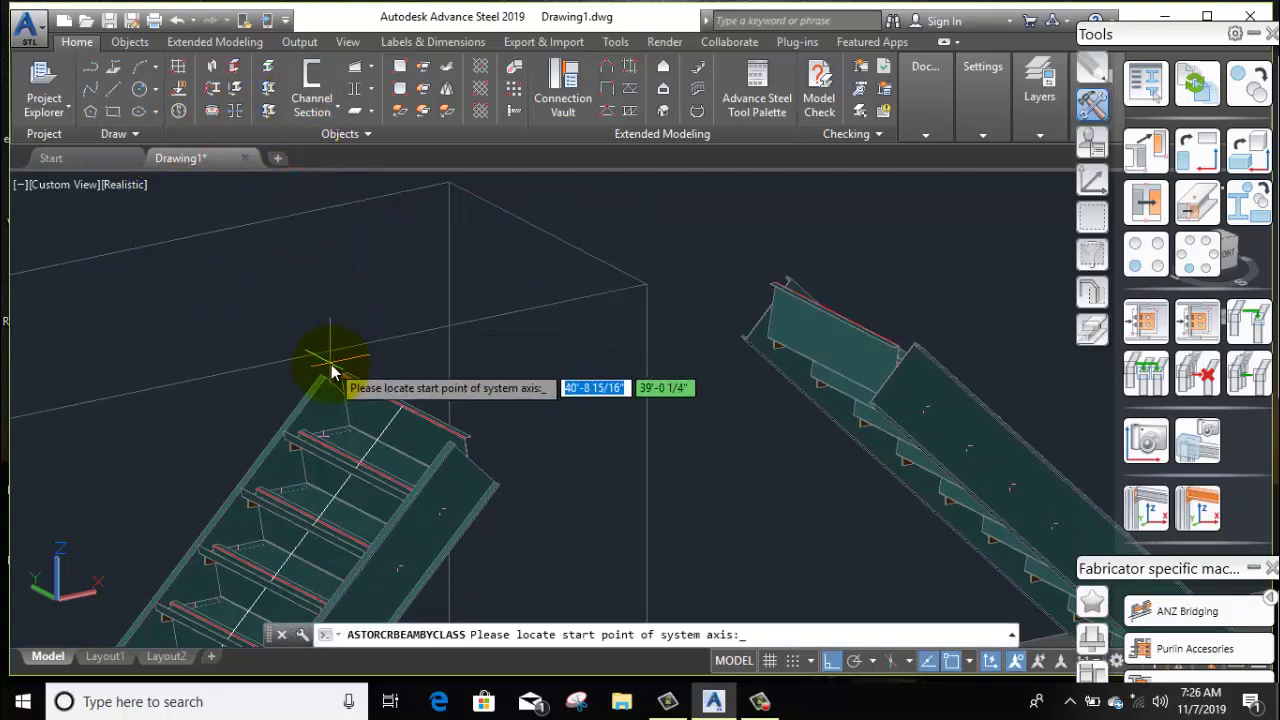
scroll(325, 395, up, 2)
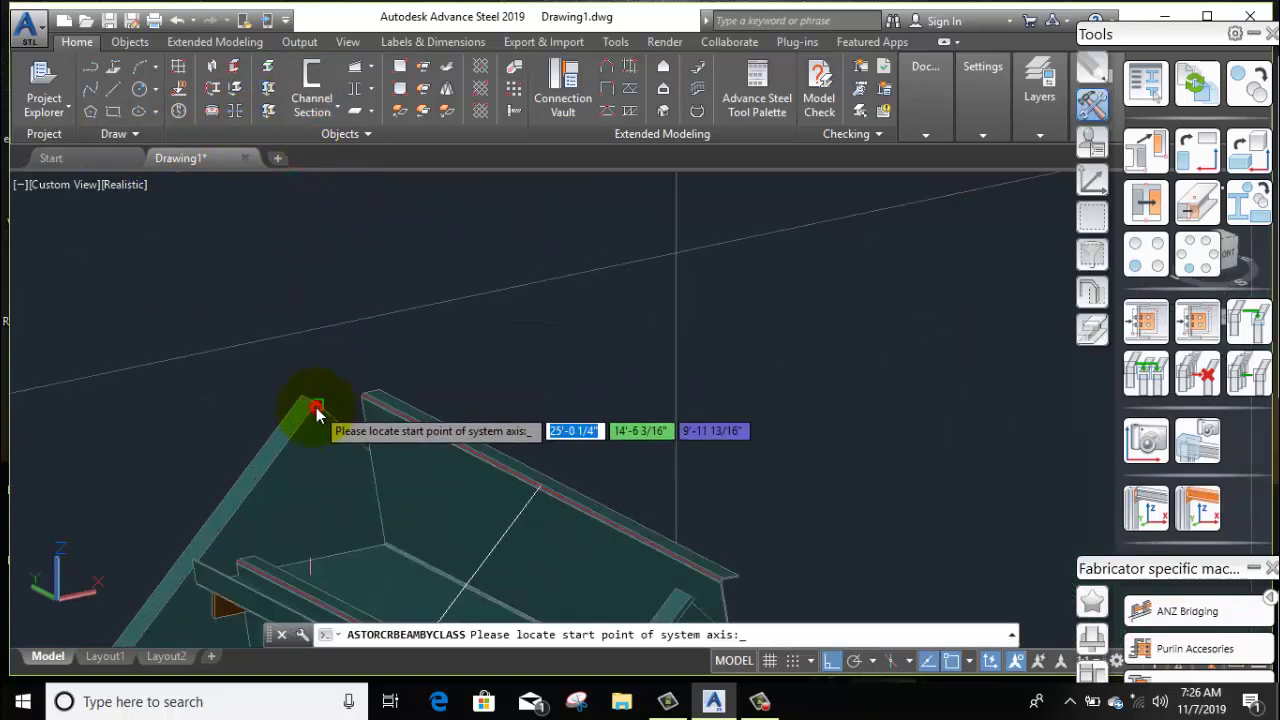
click(316, 410)
scroll(440, 348, down, 3)
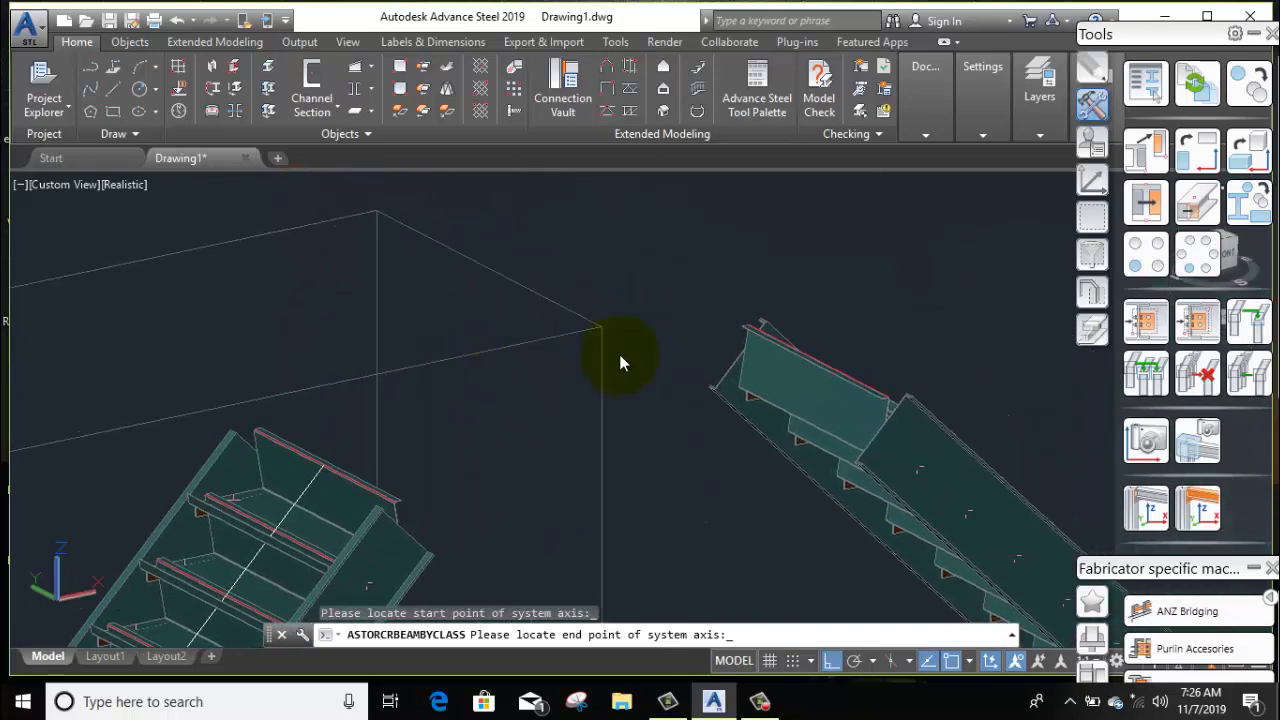
scroll(620, 360, up, 2)
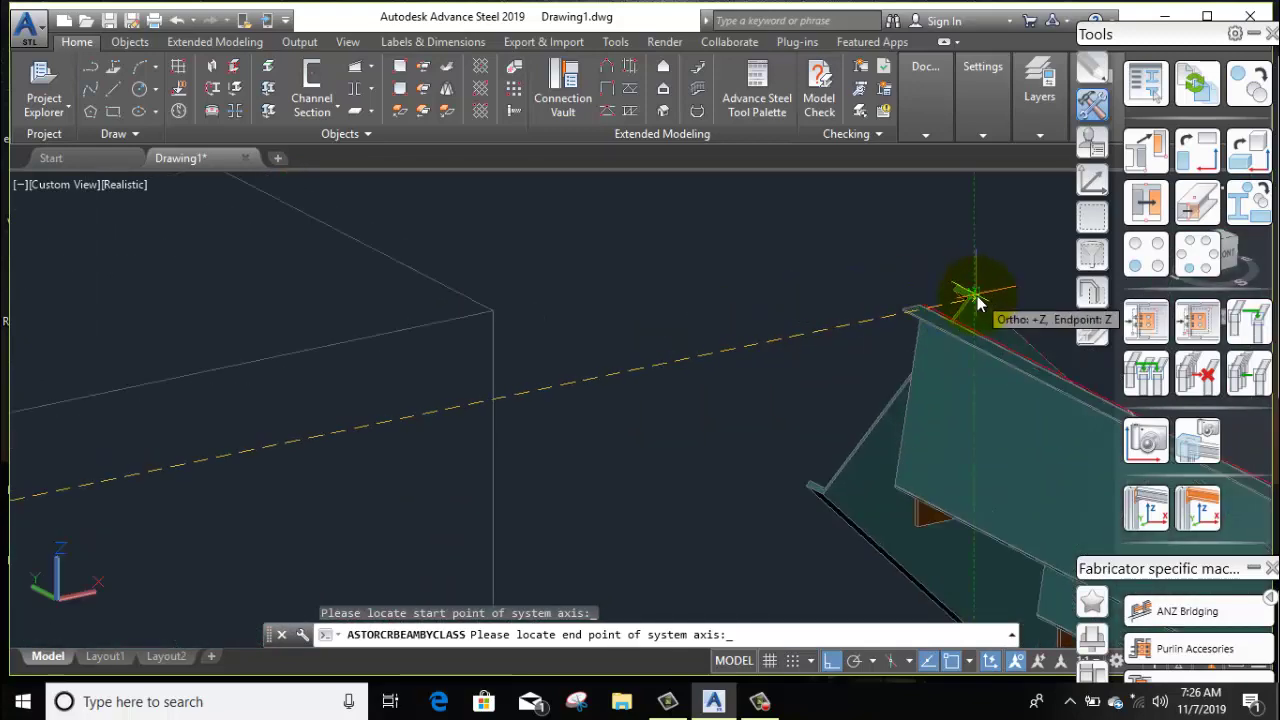
click(975, 298)
scroll(716, 256, down, 2)
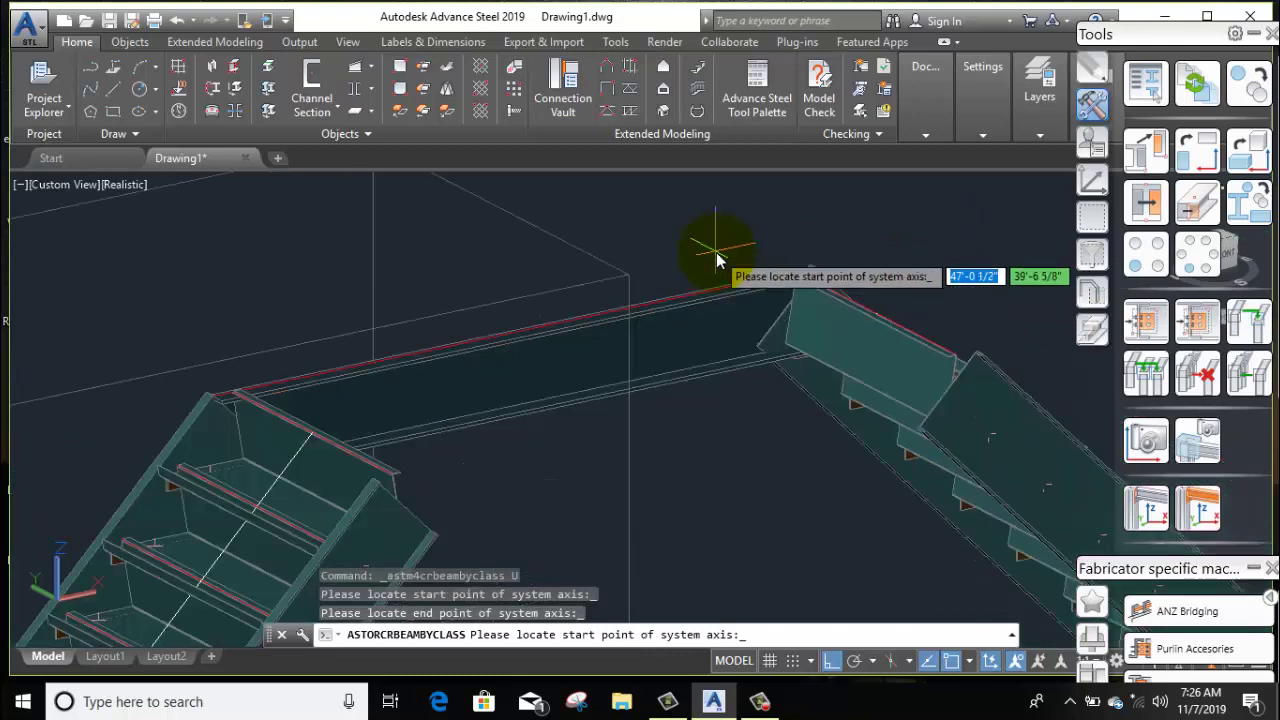
key(Return)
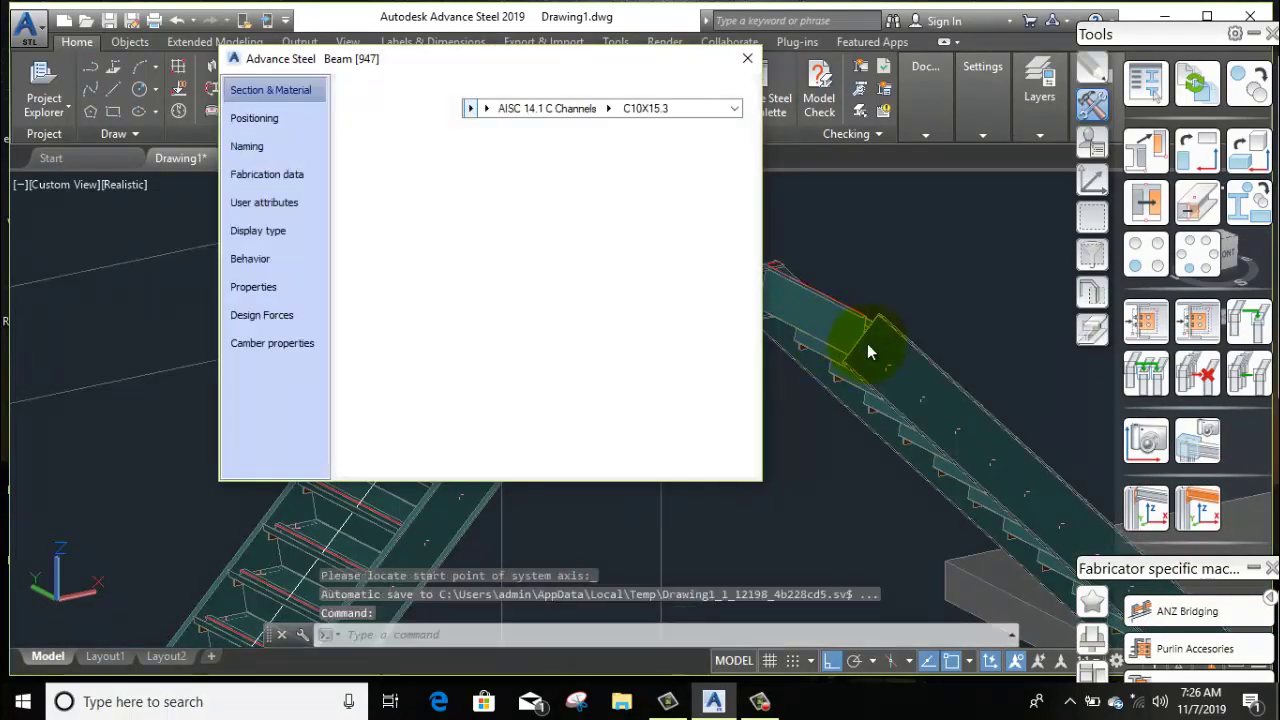
- Mirror the channel beam under its Positioning settings
scroll(842, 355, down, 2)
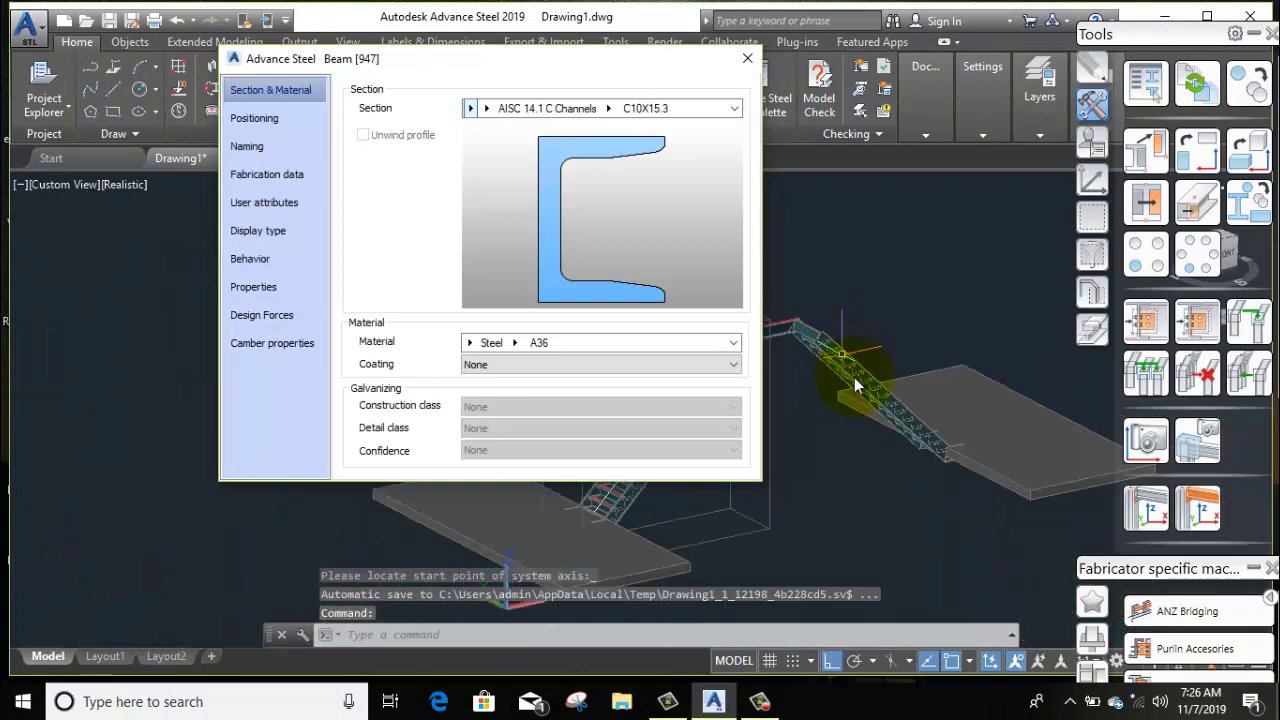
middle_drag(820, 423, 951, 425)
key(Escape)
scroll(944, 366, up, 2)
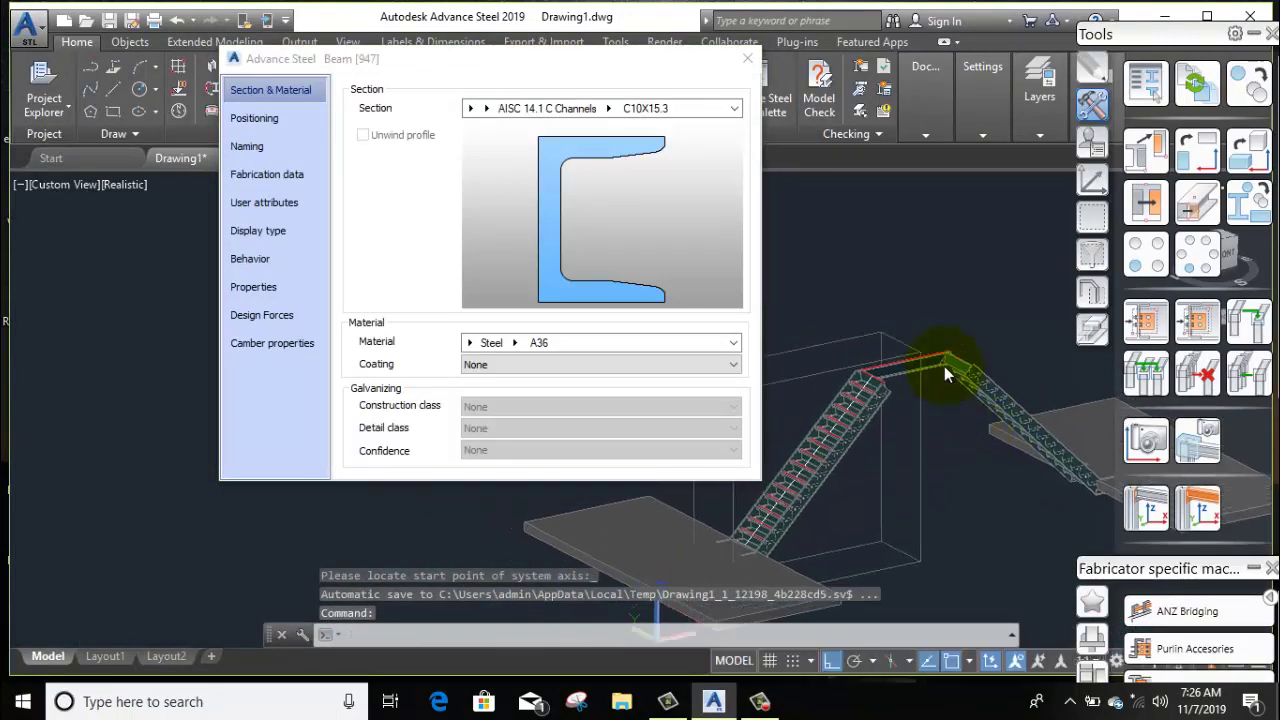
scroll(939, 362, up, 2)
scroll(891, 350, up, 2)
scroll(922, 392, up, 1)
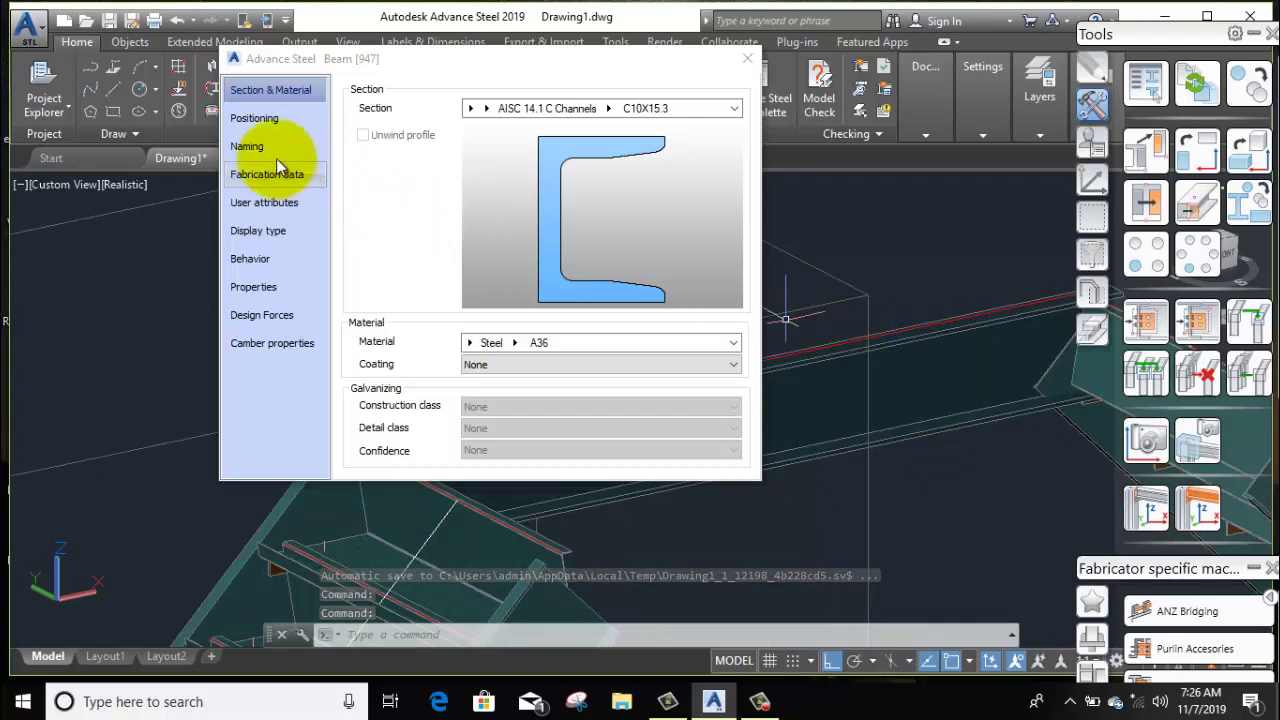
click(265, 118)
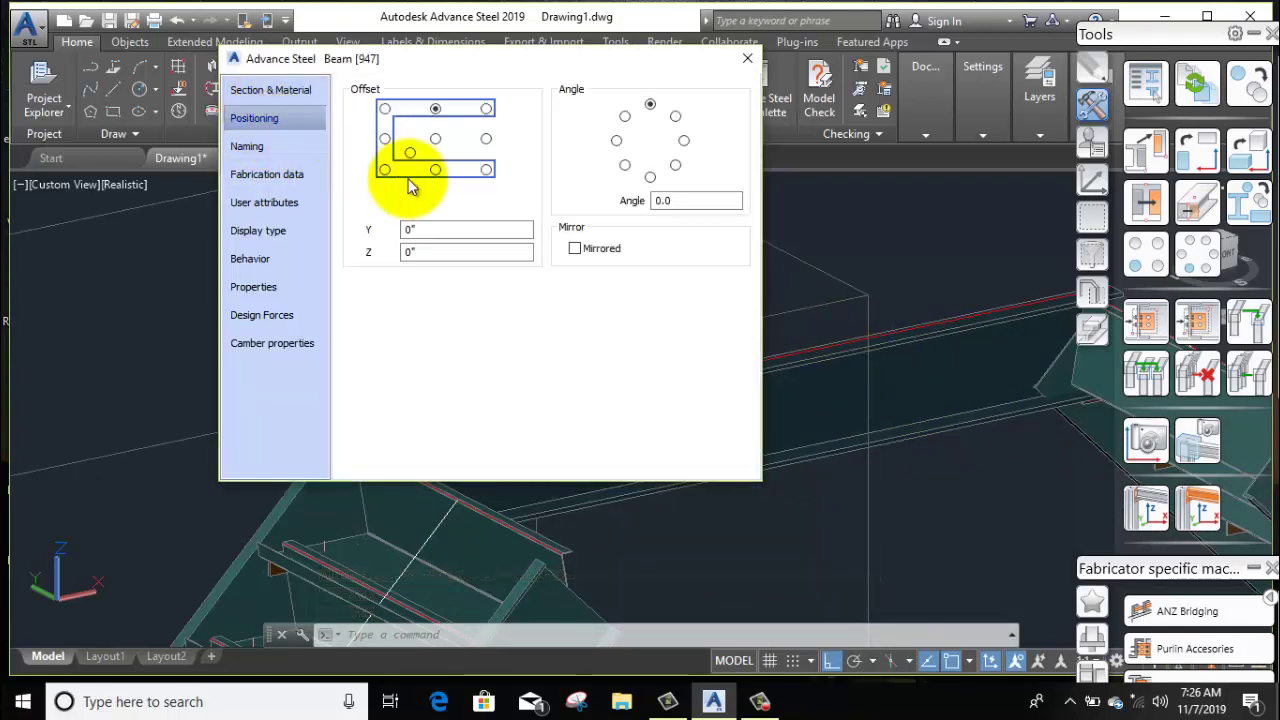
click(435, 140)
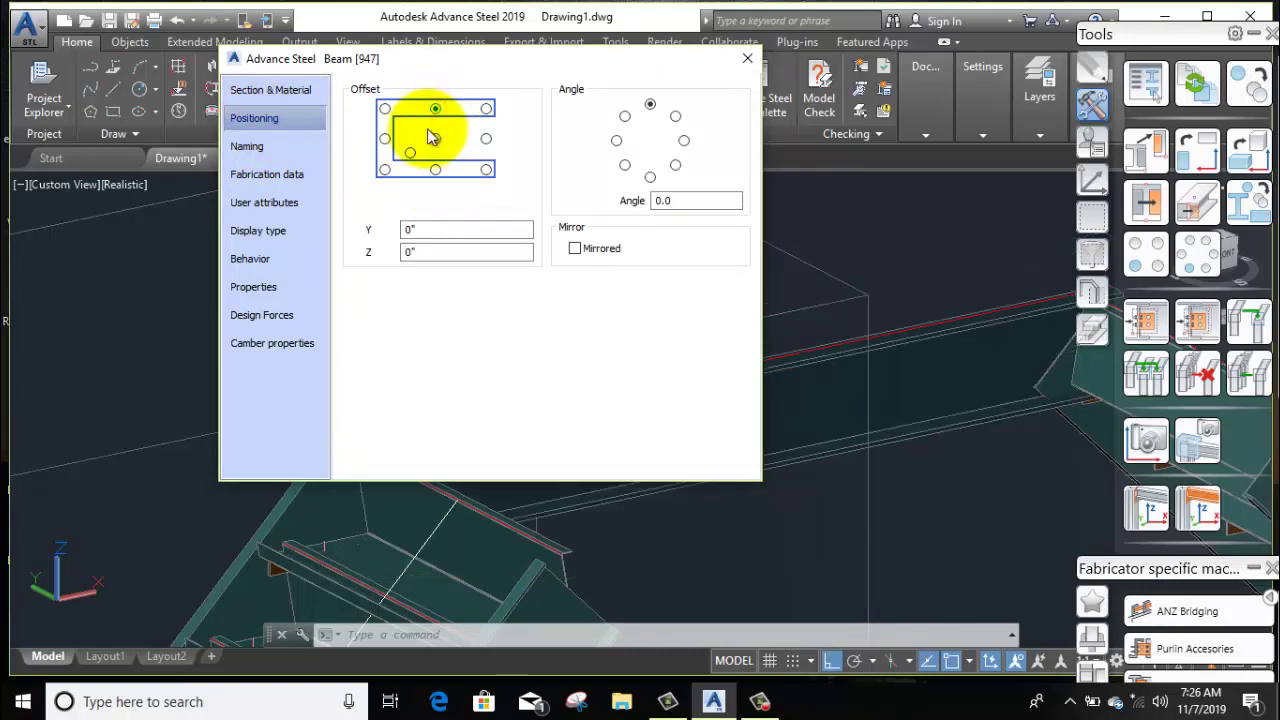
click(575, 249)
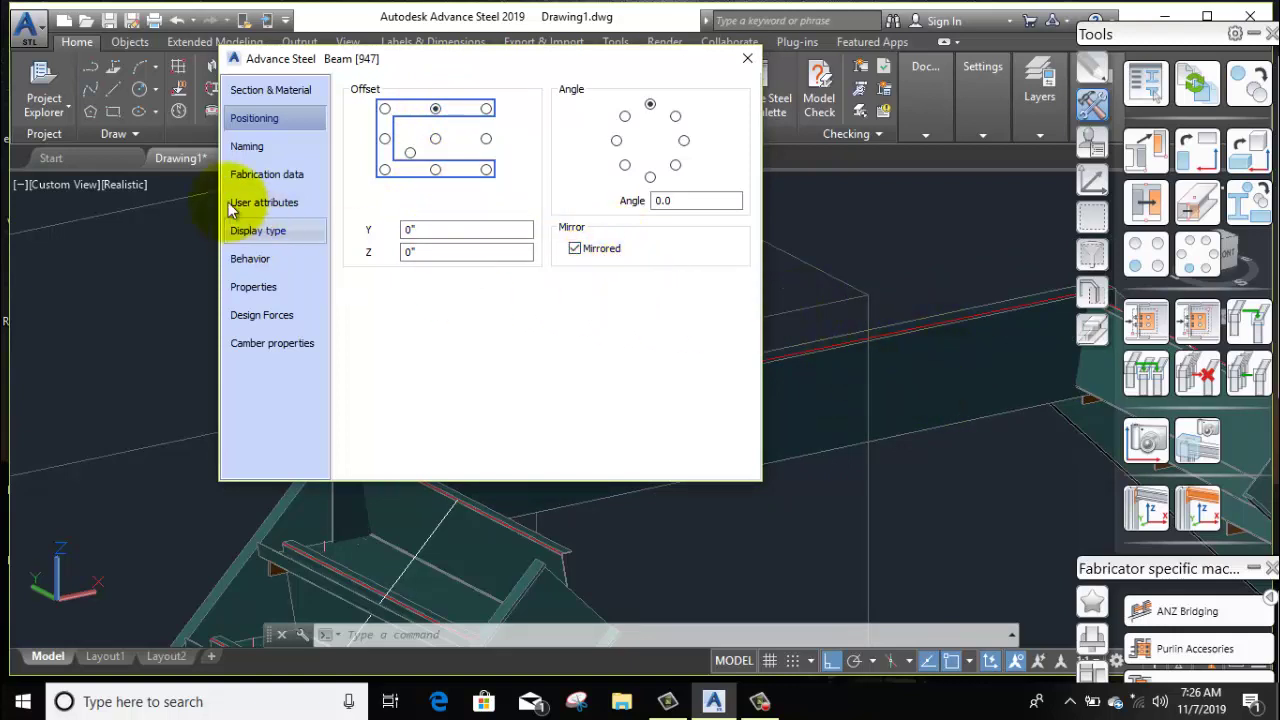
- Set the channel beam's model role to Beam
click(247, 147)
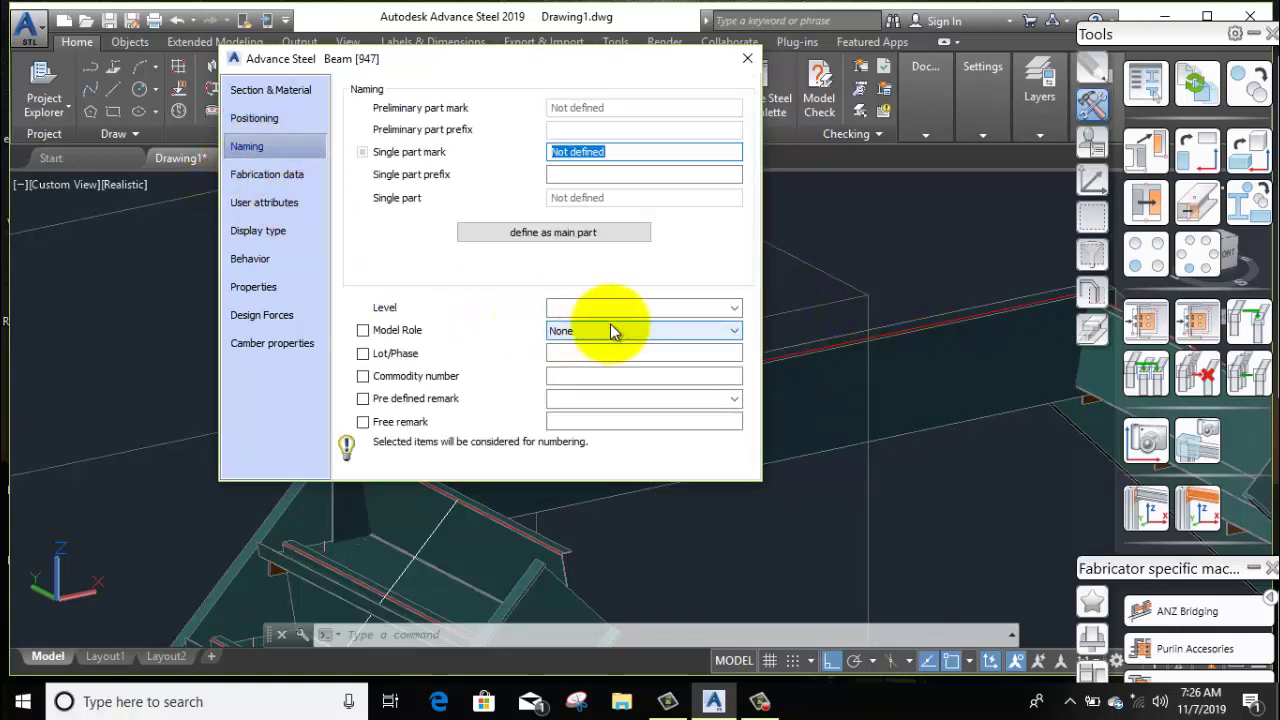
click(605, 332)
scroll(625, 380, up, 5)
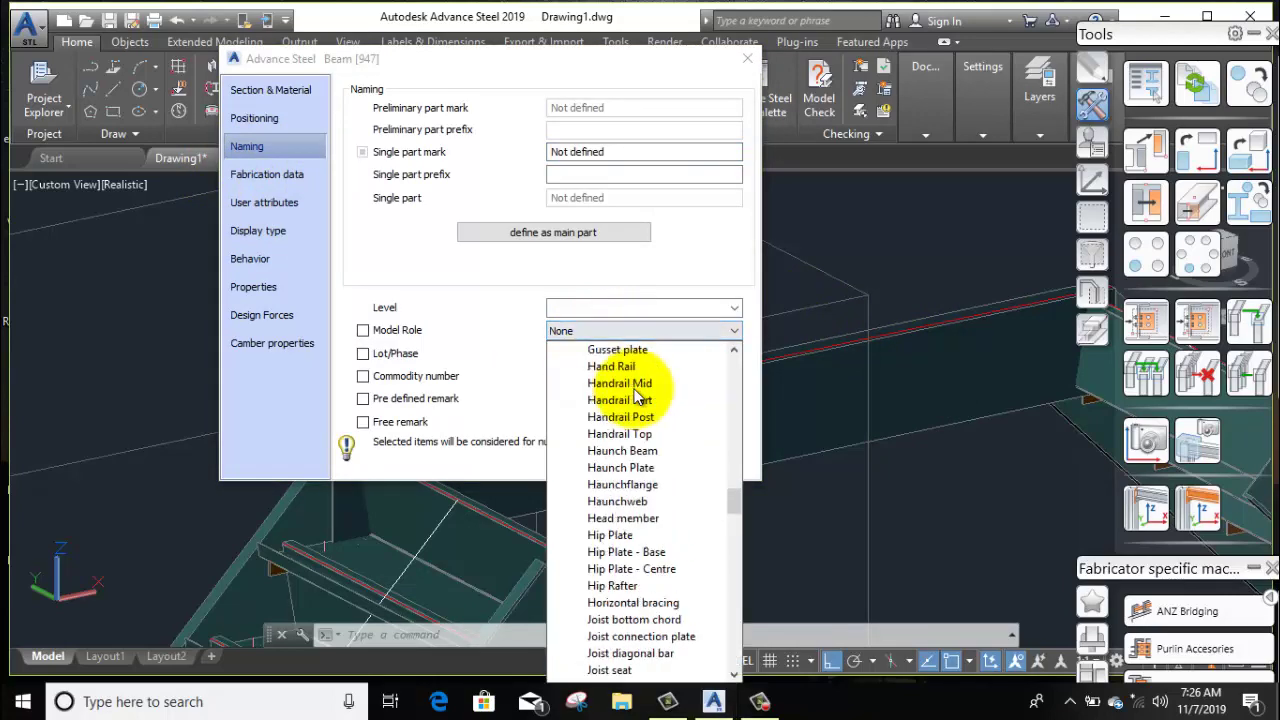
scroll(630, 390, up, 5)
scroll(636, 397, up, 5)
scroll(636, 397, up, 8)
scroll(630, 402, up, 3)
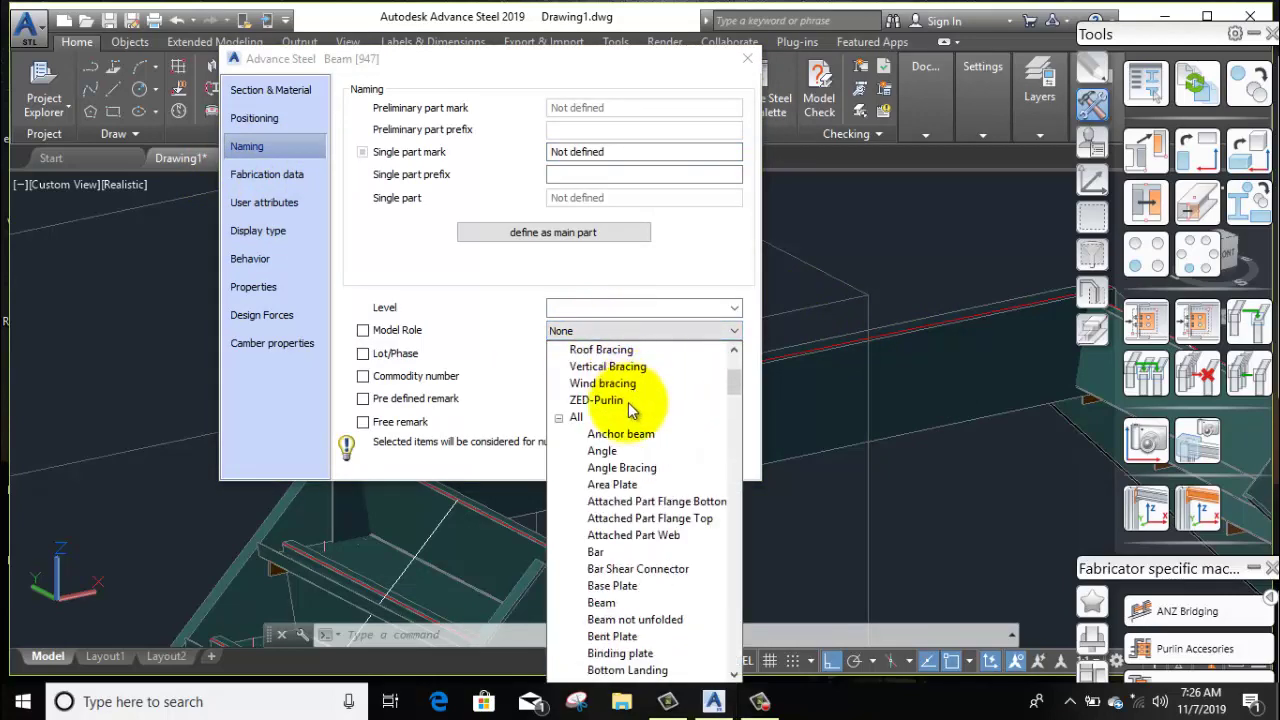
scroll(627, 408, up, 3)
click(601, 387)
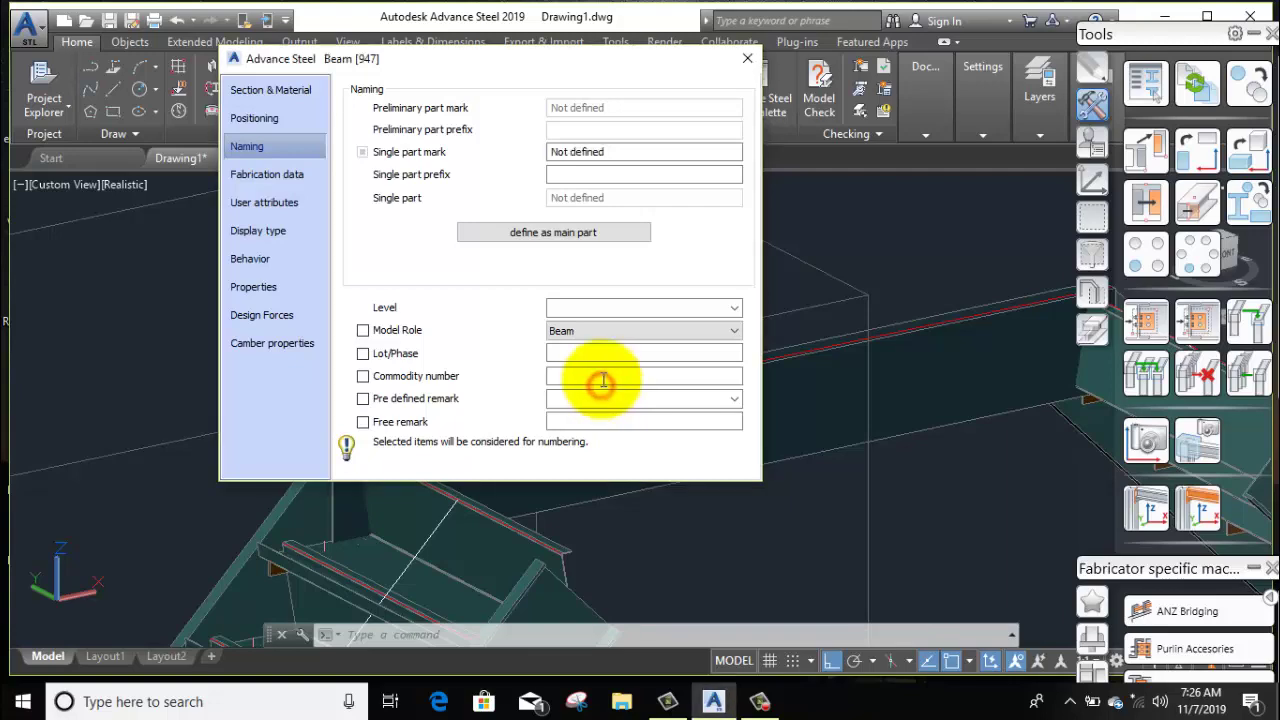
- Start a second C-channel beam at the first stair's top corner
click(745, 64)
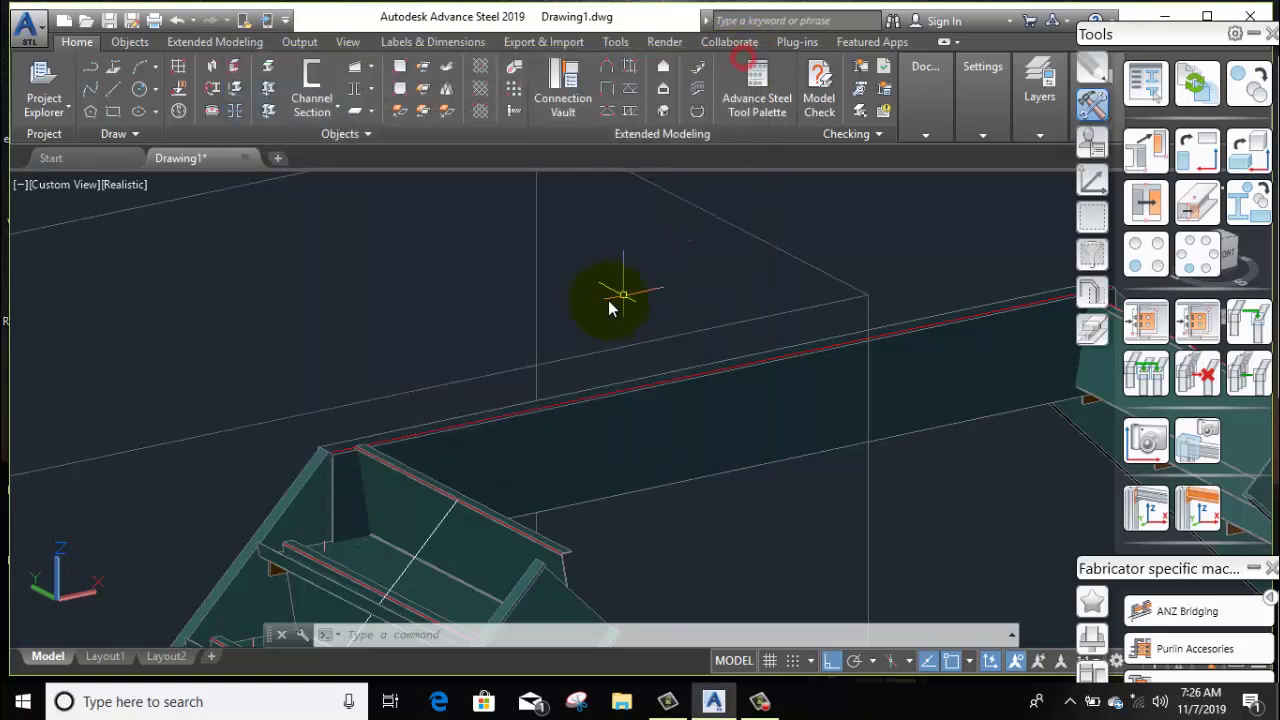
scroll(612, 320, down, 3)
shift+middle_drag(614, 343, 362, 227)
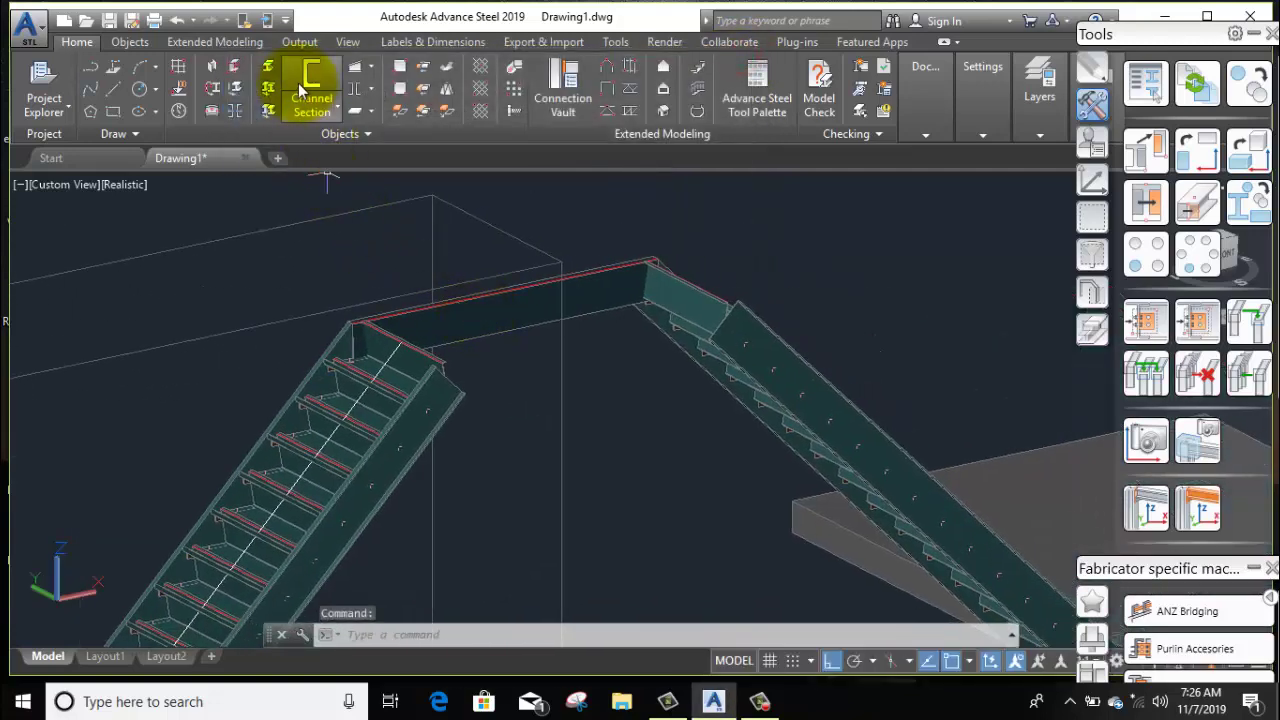
click(308, 88)
scroll(441, 366, up, 2)
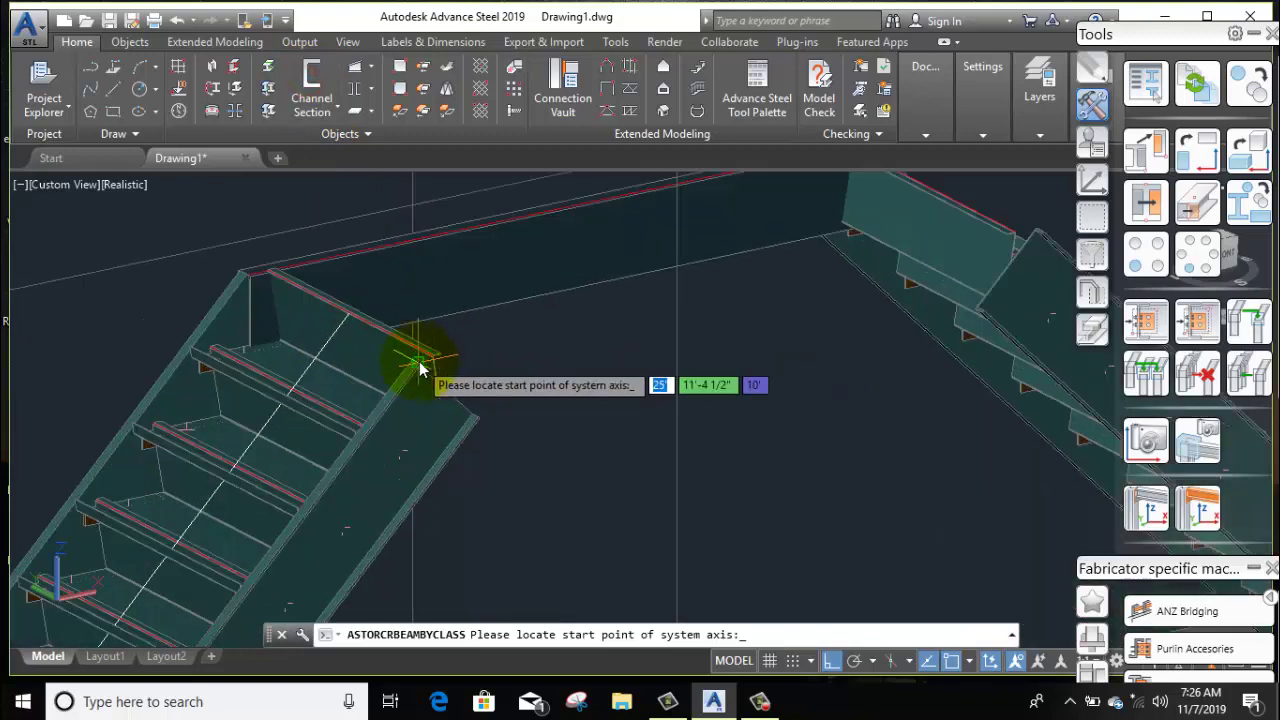
scroll(419, 361, up, 2)
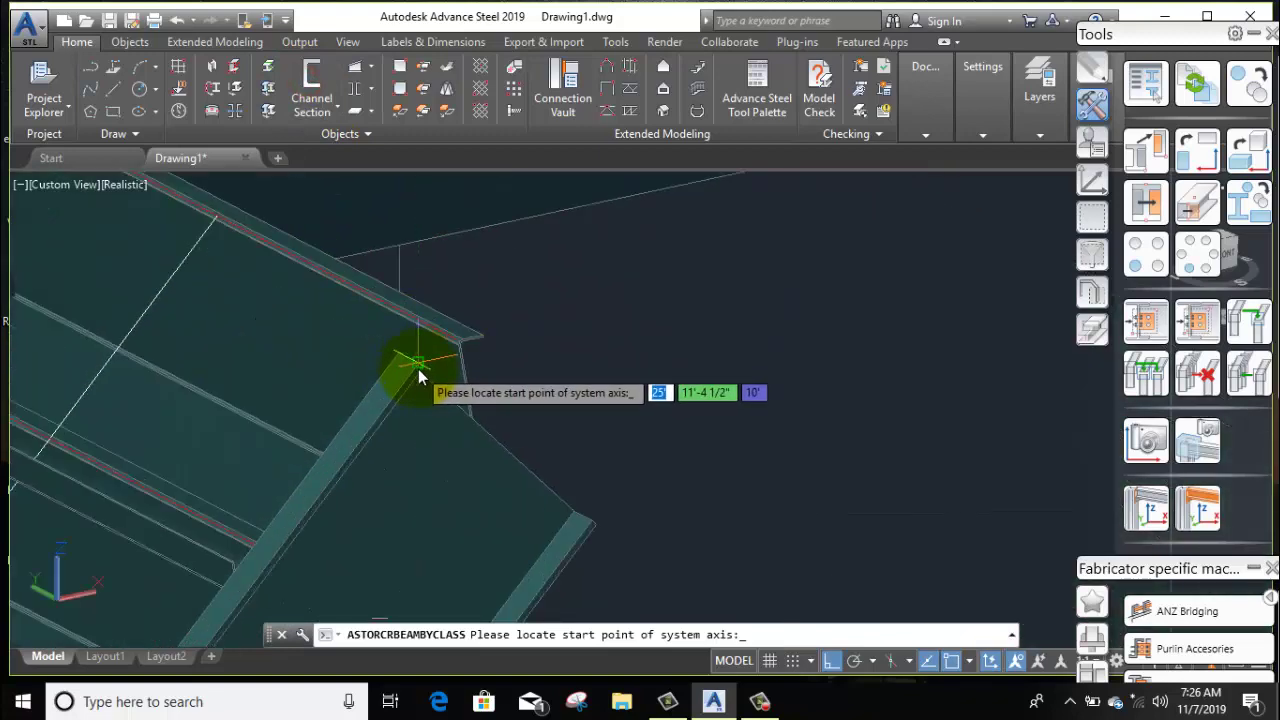
mouse_move(420, 375)
shift+middle_down()
mouse_move(790, 520)
mouse_move(712, 508)
shift+middle_up()
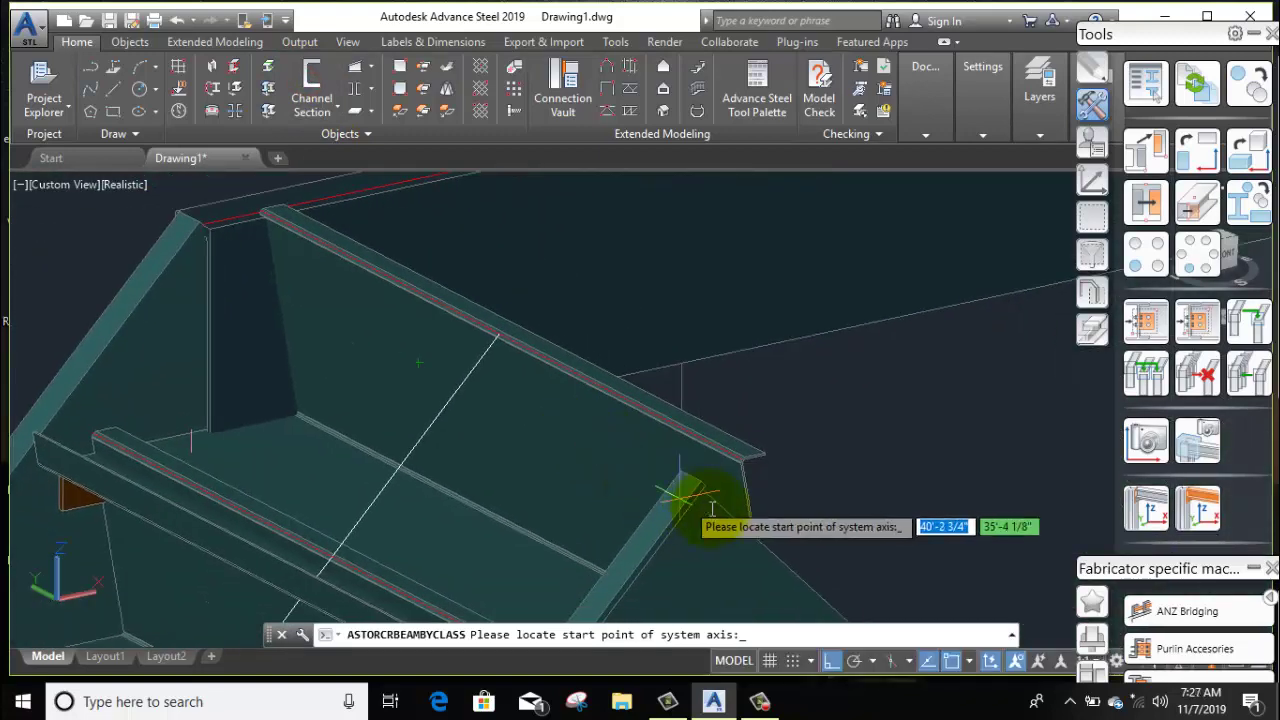
click(677, 470)
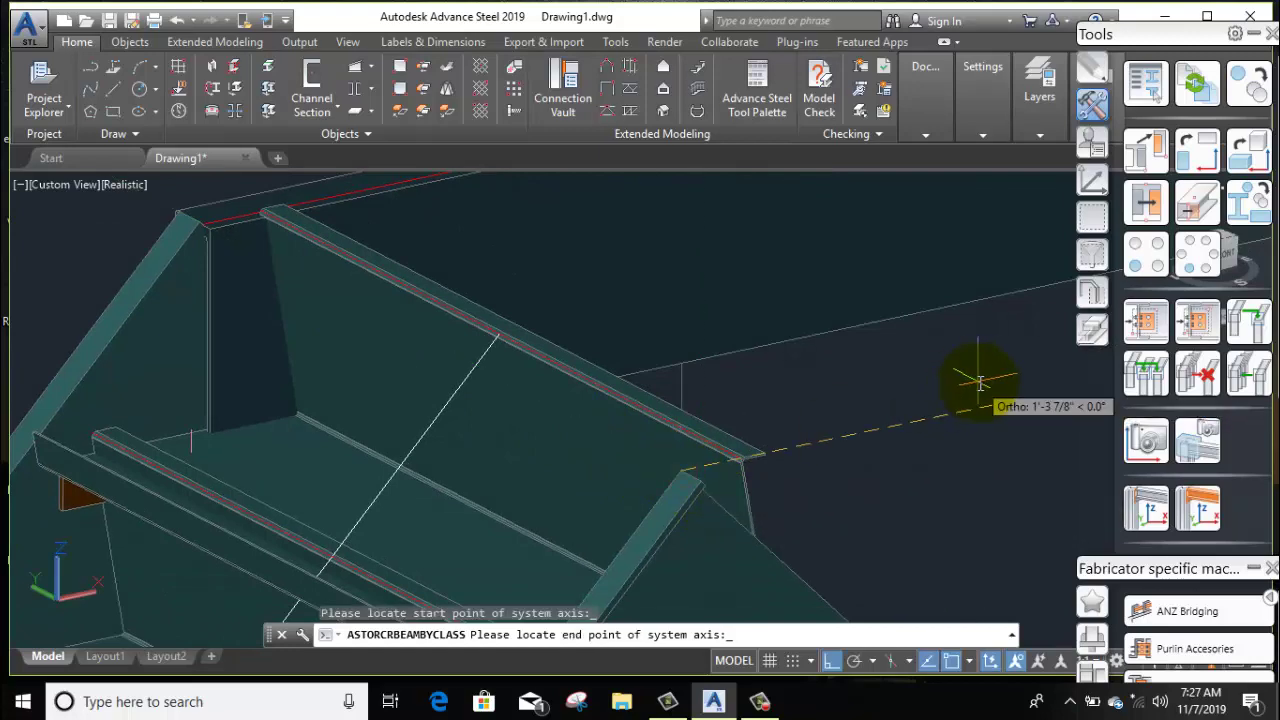
- End the second channel at the other stair's top corner and open its properties
mouse_move(980, 383)
shift+middle_down()
mouse_move(94, 474)
mouse_move(186, 486)
shift+middle_up()
scroll(583, 400, up, 2)
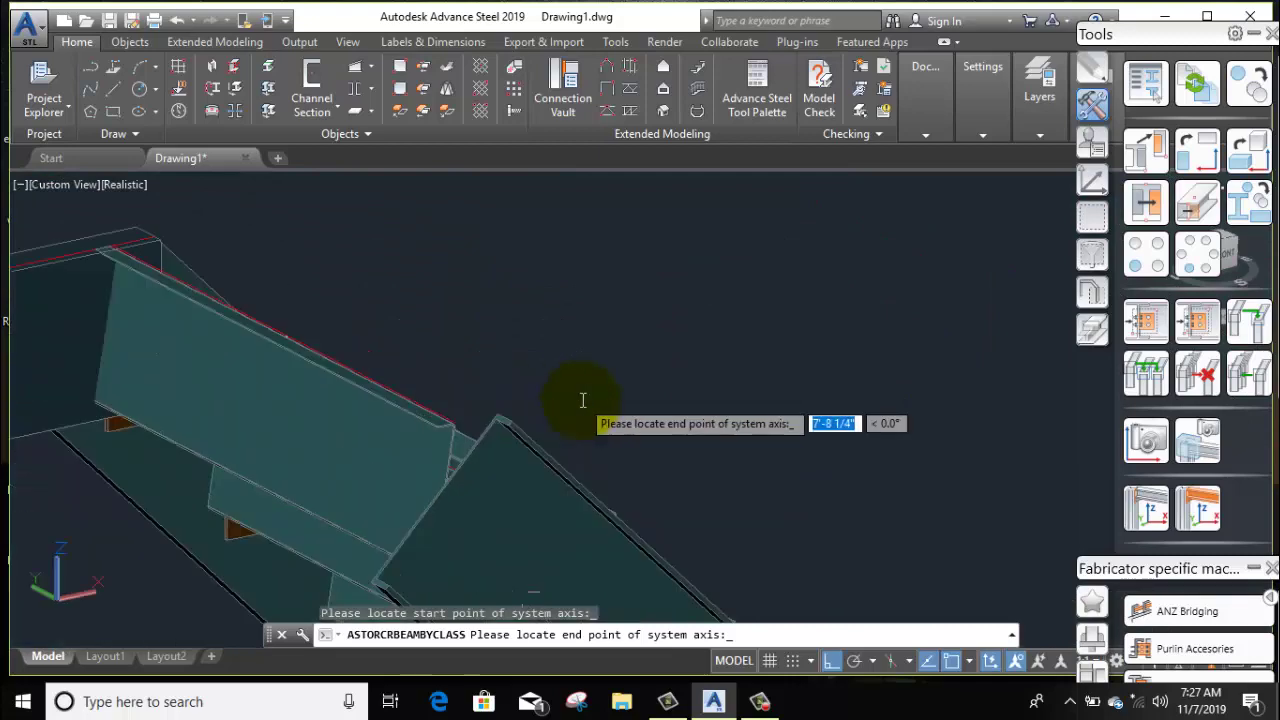
scroll(457, 408, up, 2)
middle_drag(457, 408, 549, 429)
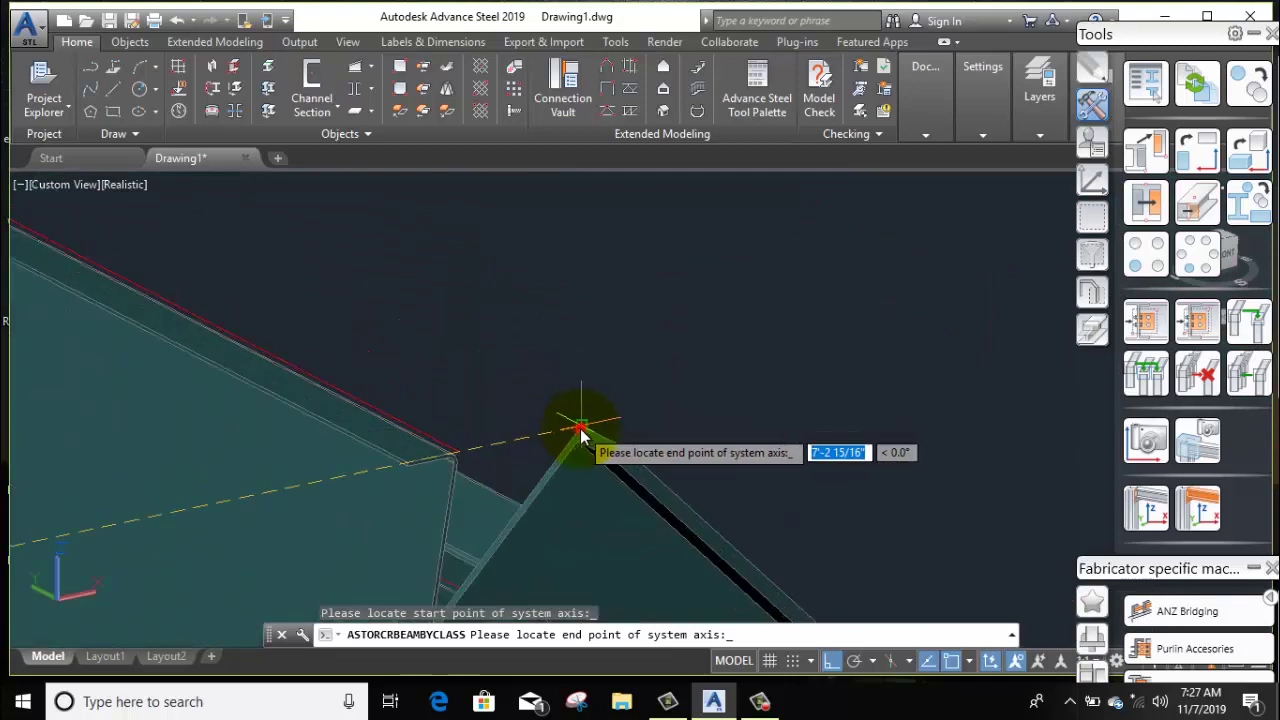
click(581, 432)
scroll(548, 335, down, 2)
scroll(548, 333, down, 2)
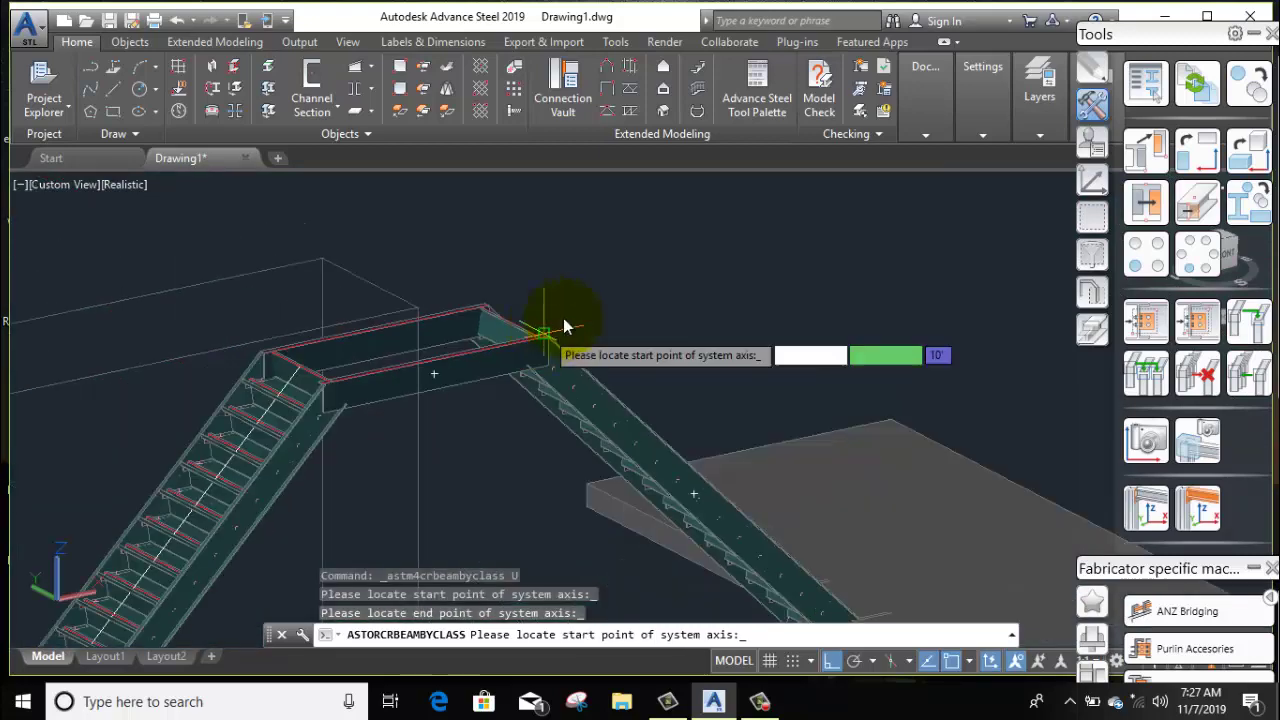
key(Return)
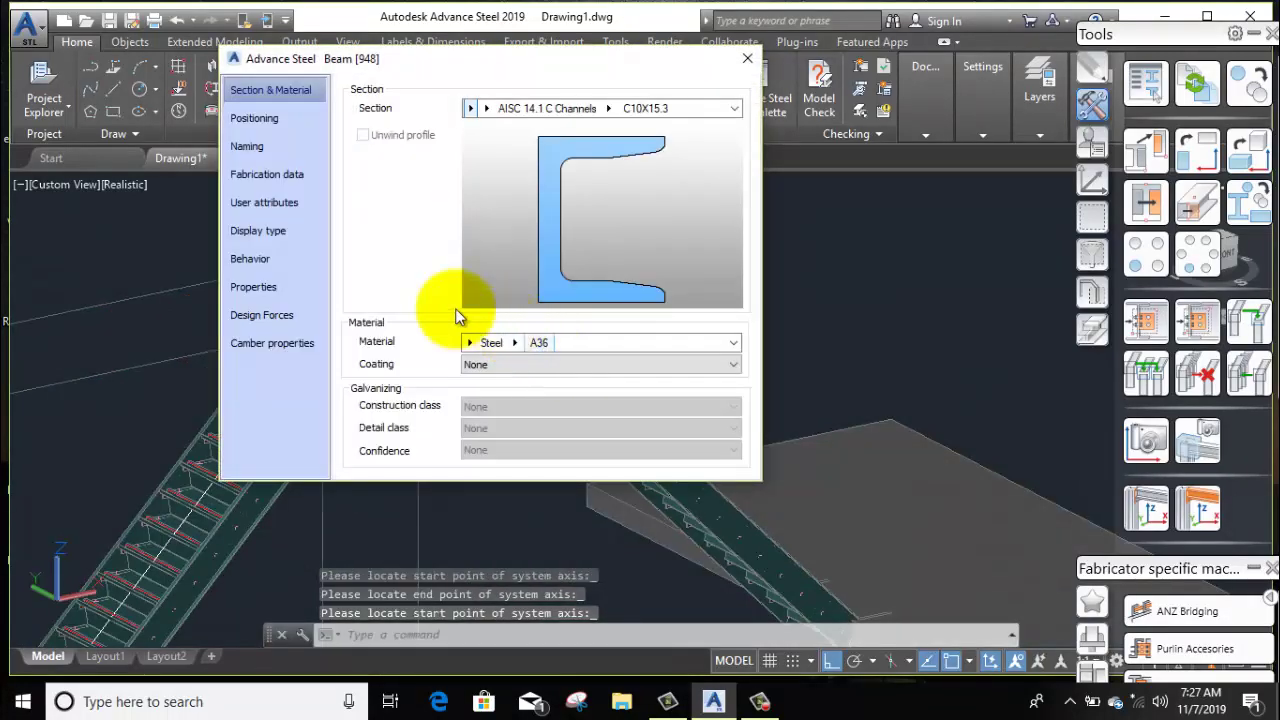
- Toggle Mirrored on and back off so the second channel stays un-mirrored
click(284, 119)
click(575, 249)
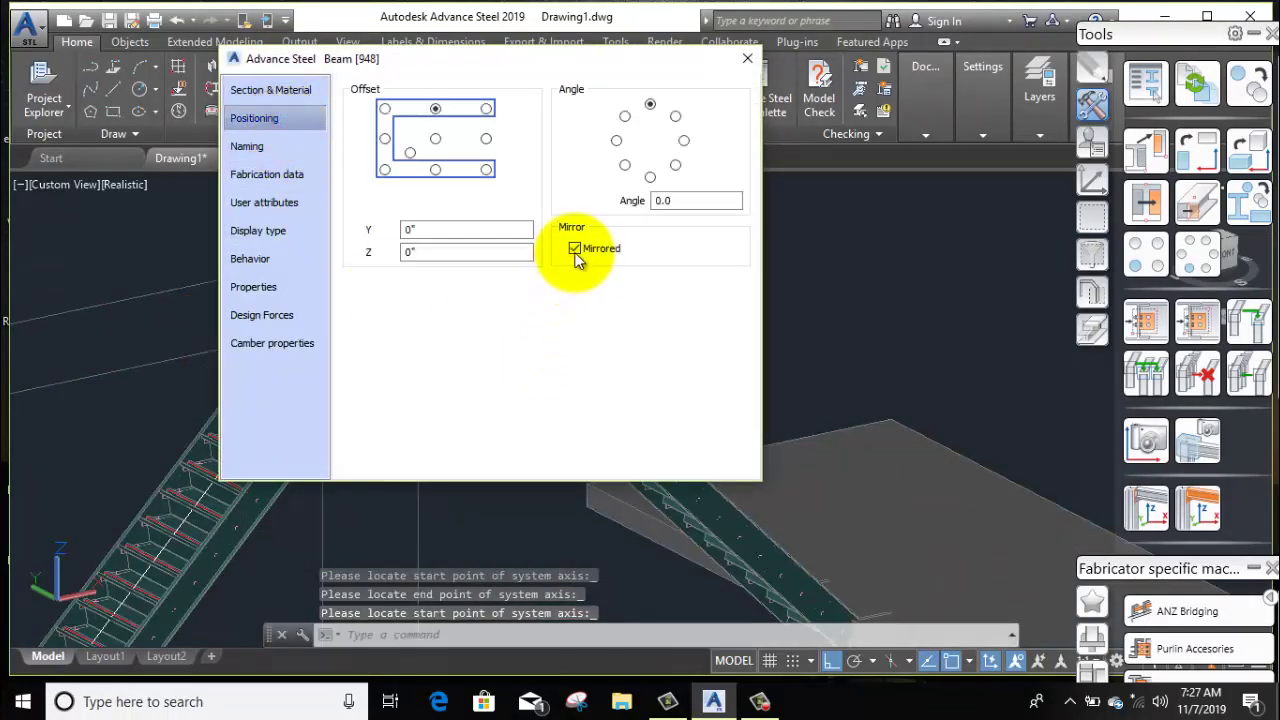
drag(454, 60, 854, 42)
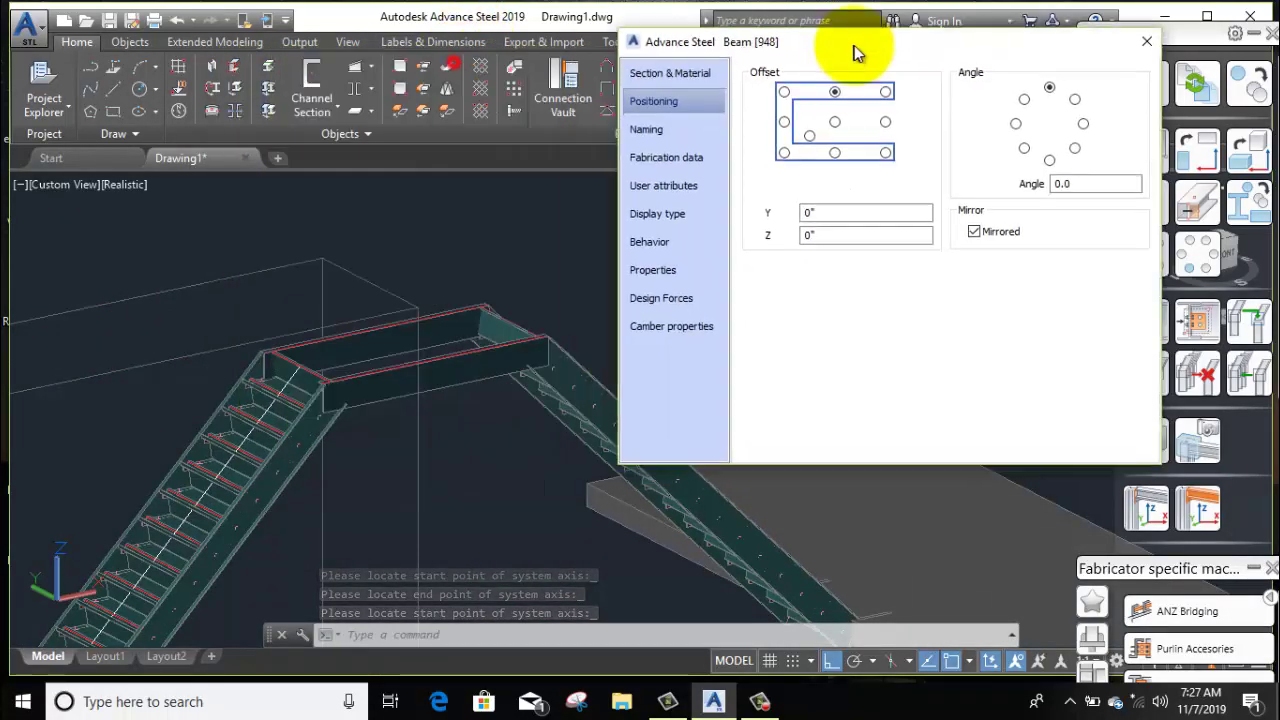
scroll(453, 228, down, 3)
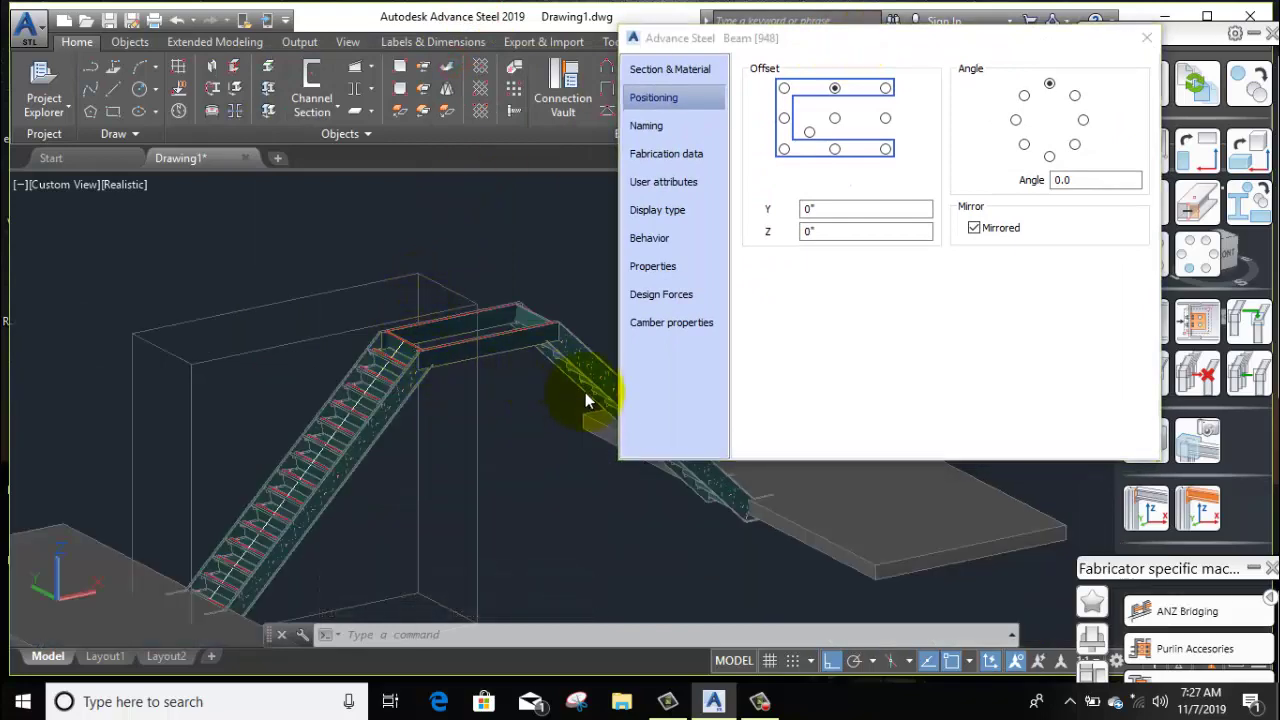
shift+middle_drag(467, 370, 485, 332)
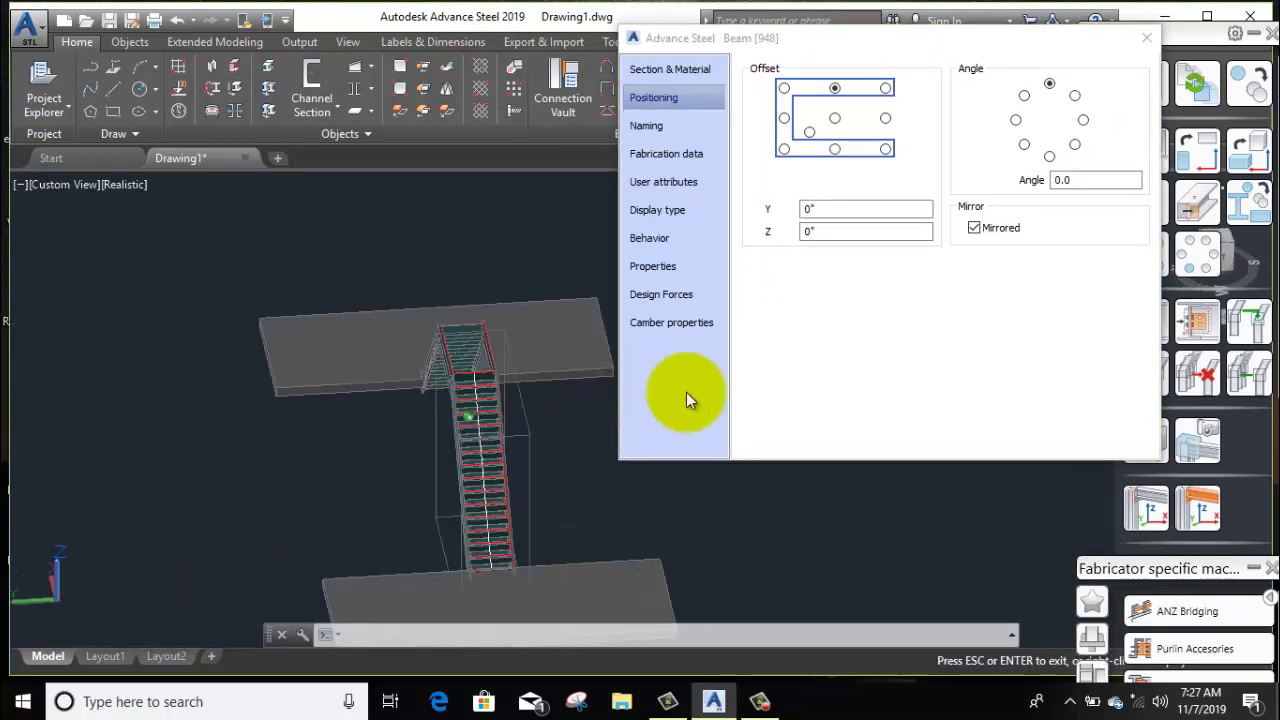
scroll(485, 332, up, 5)
mouse_move(529, 337)
shift+middle_down()
mouse_move(549, 290)
mouse_move(508, 286)
shift+middle_up()
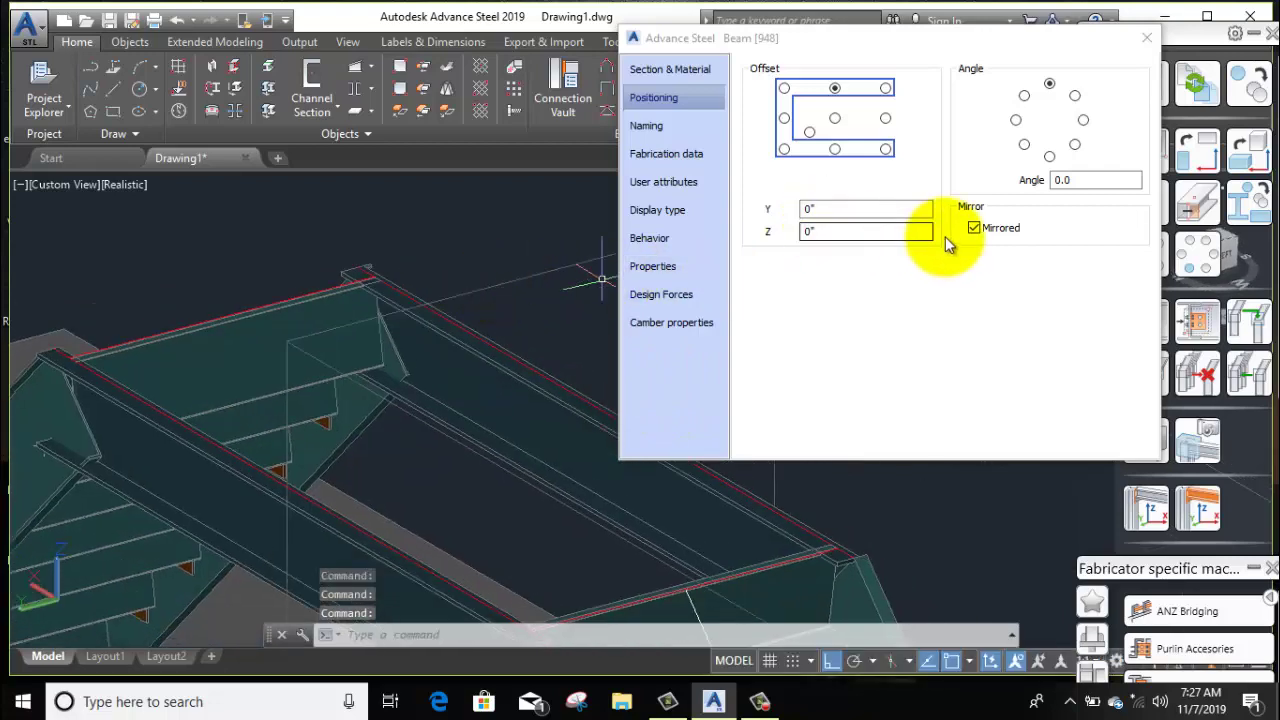
click(974, 228)
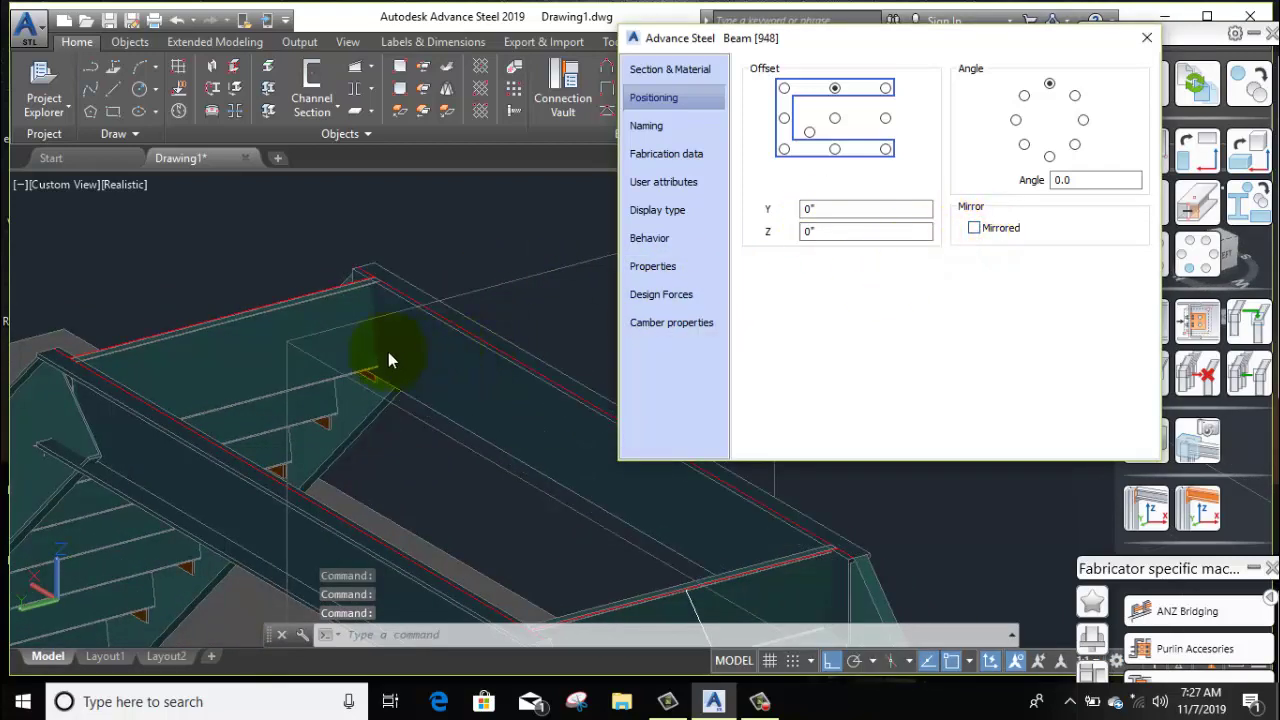
click(312, 348)
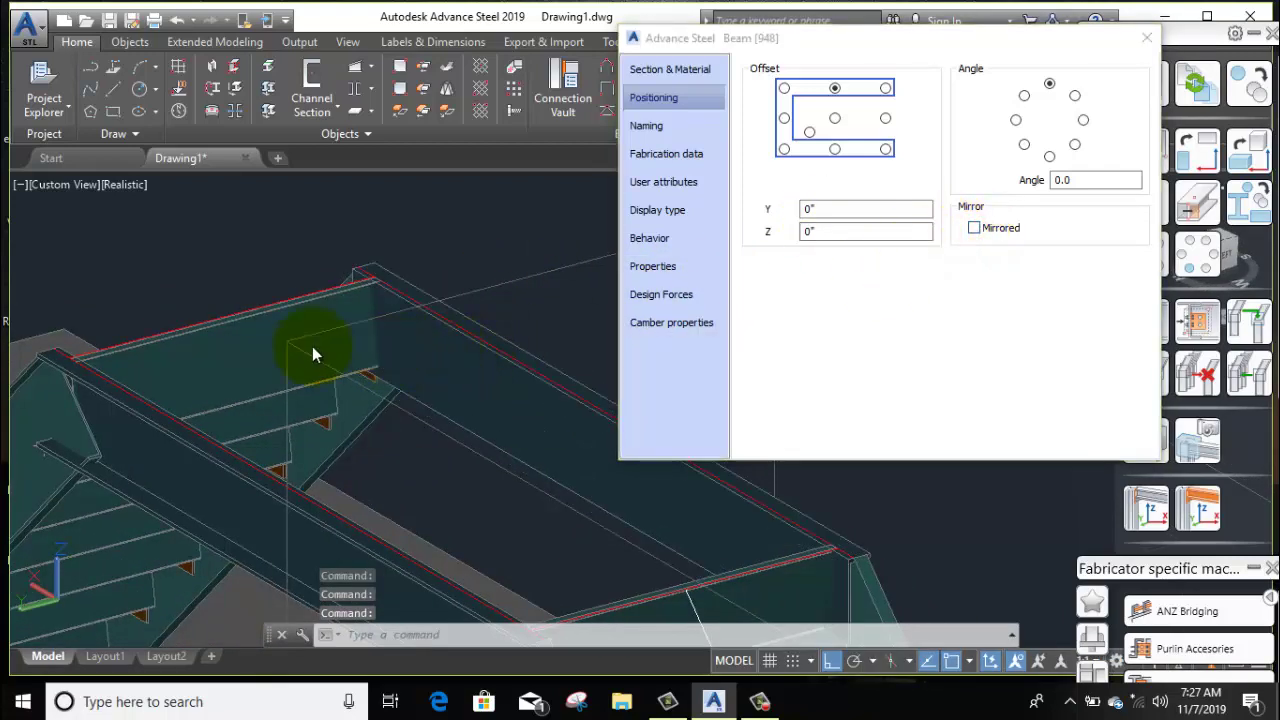
- Set the second channel's model role to Beam
click(662, 127)
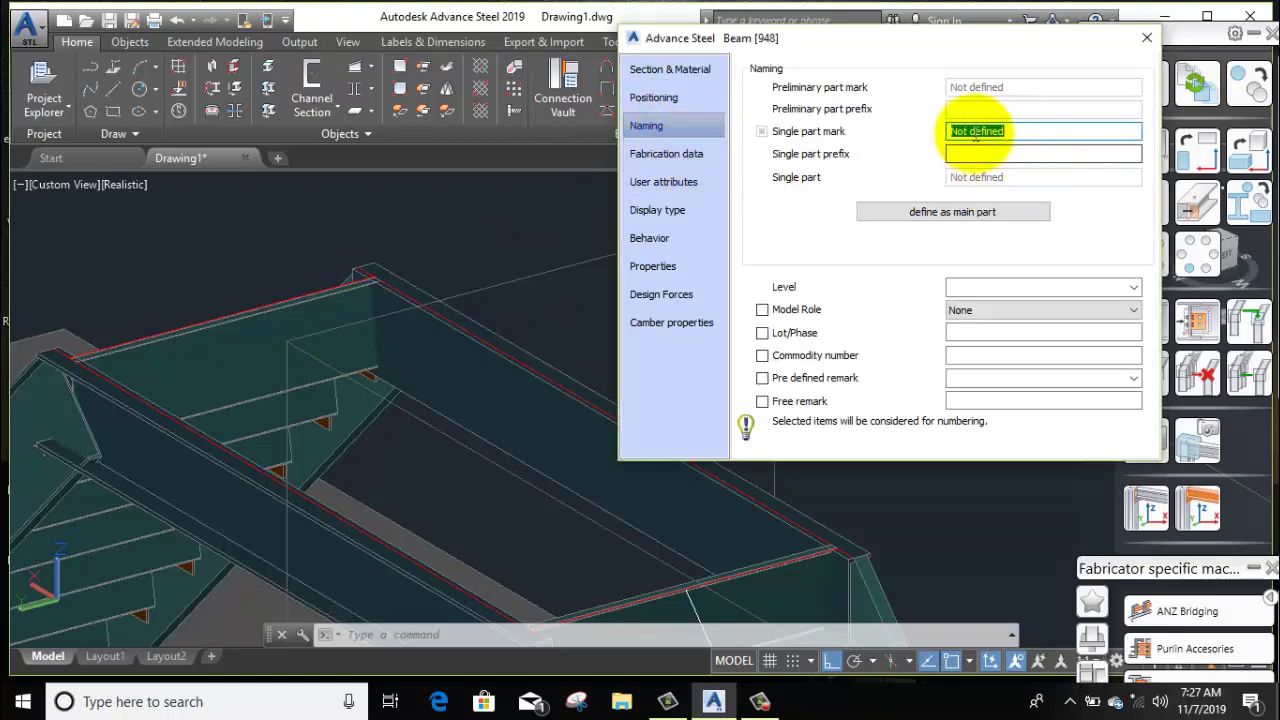
click(1028, 310)
scroll(1040, 340, up, 5)
scroll(1033, 360, up, 8)
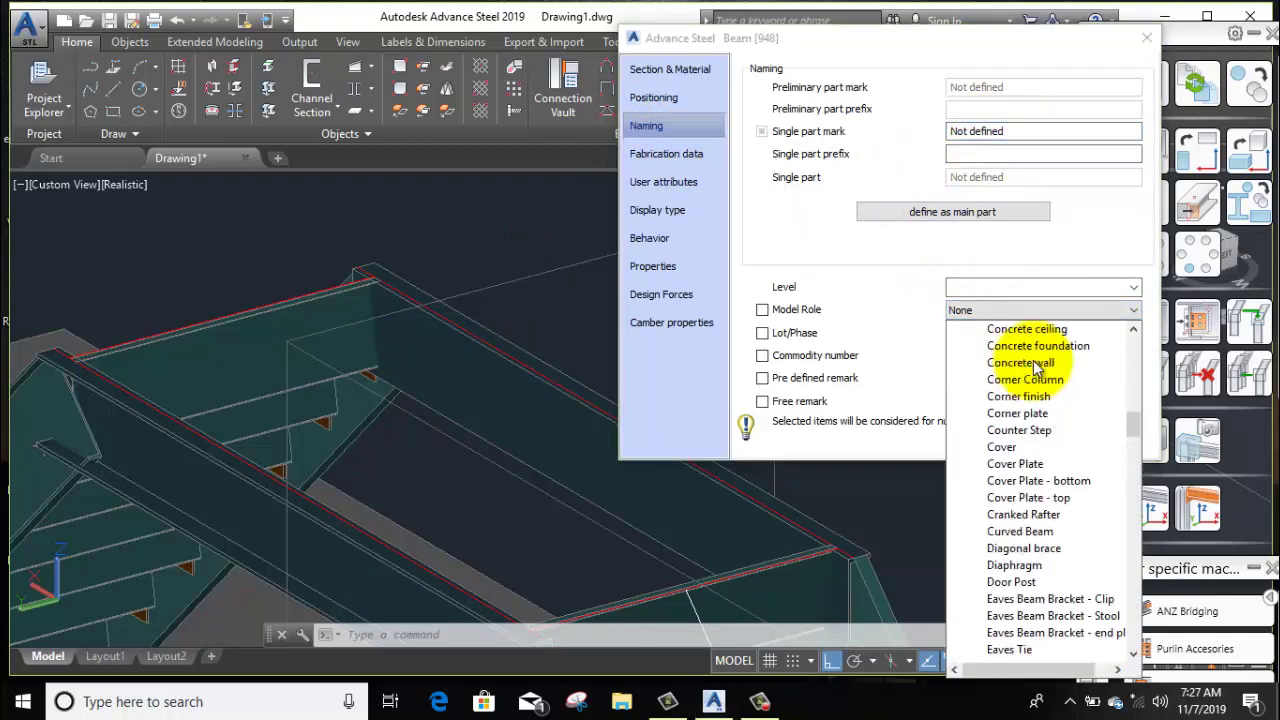
scroll(1033, 360, up, 5)
scroll(1033, 360, up, 5)
scroll(1033, 360, up, 5)
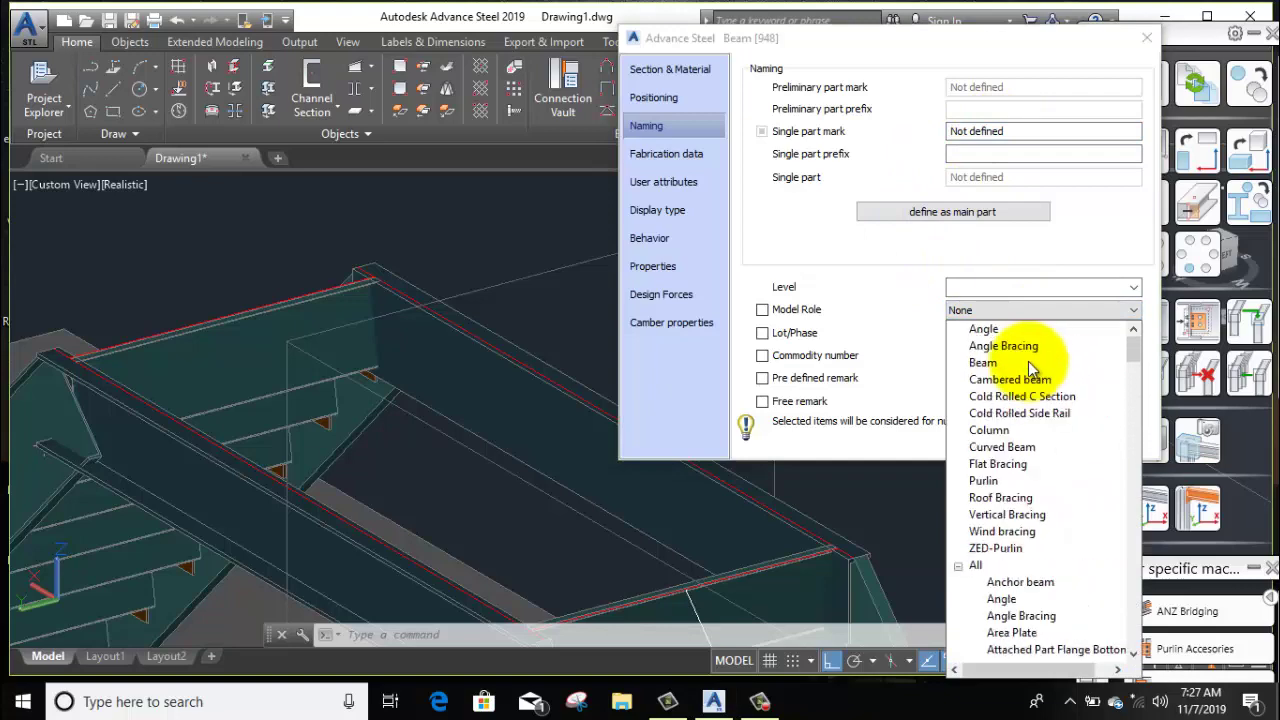
click(1028, 362)
mouse_move(1148, 47)
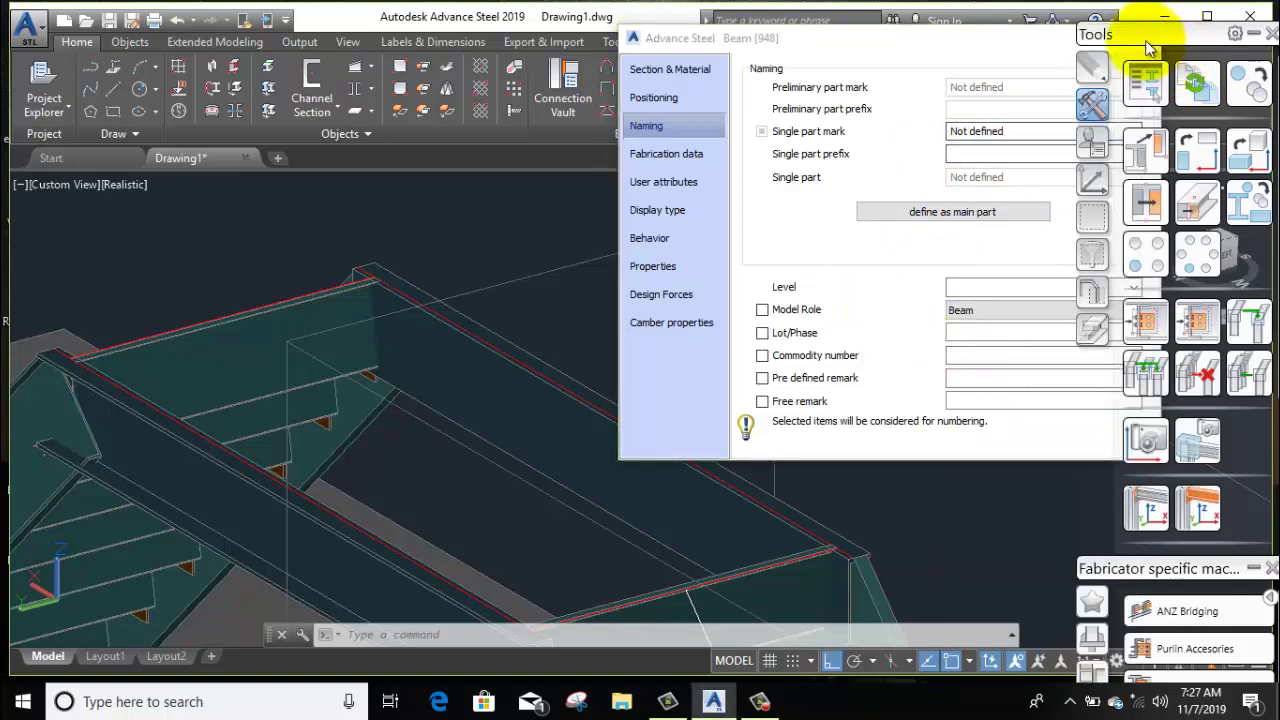
- Close the beam properties, zoom to the channel–stringer junction, and show the Features tools
click(958, 62)
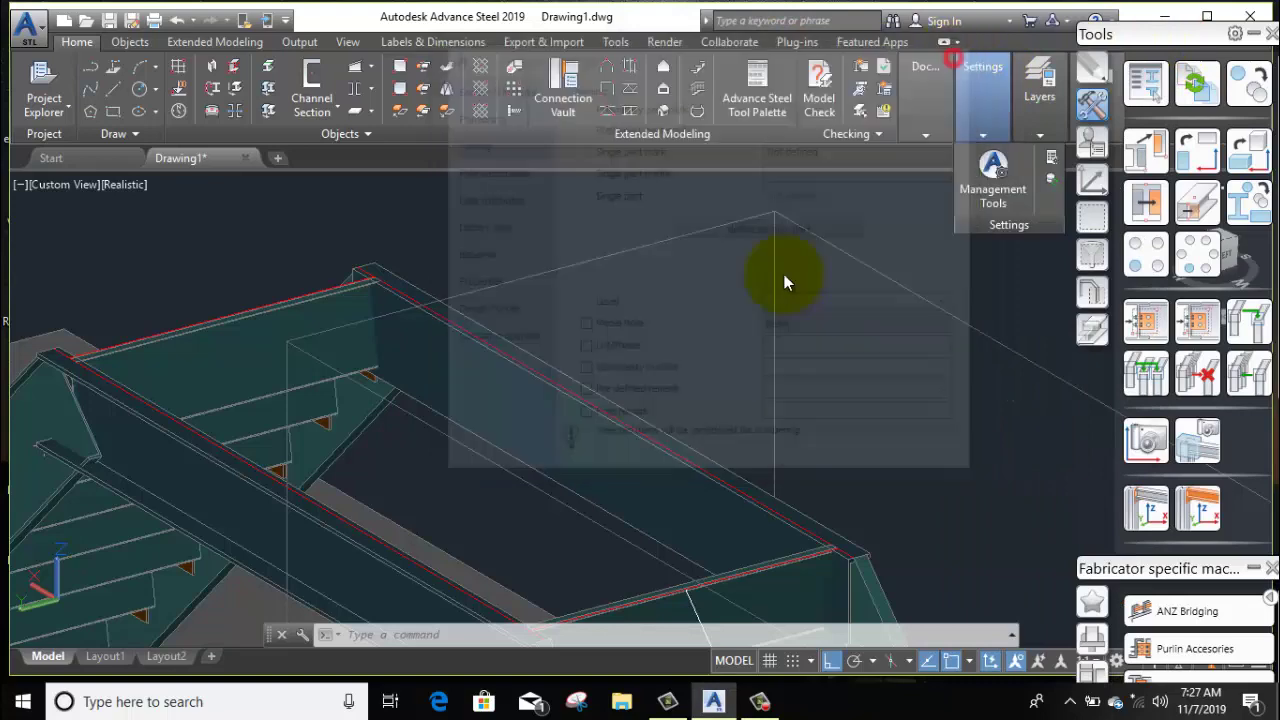
scroll(492, 342, up, 3)
scroll(505, 345, up, 3)
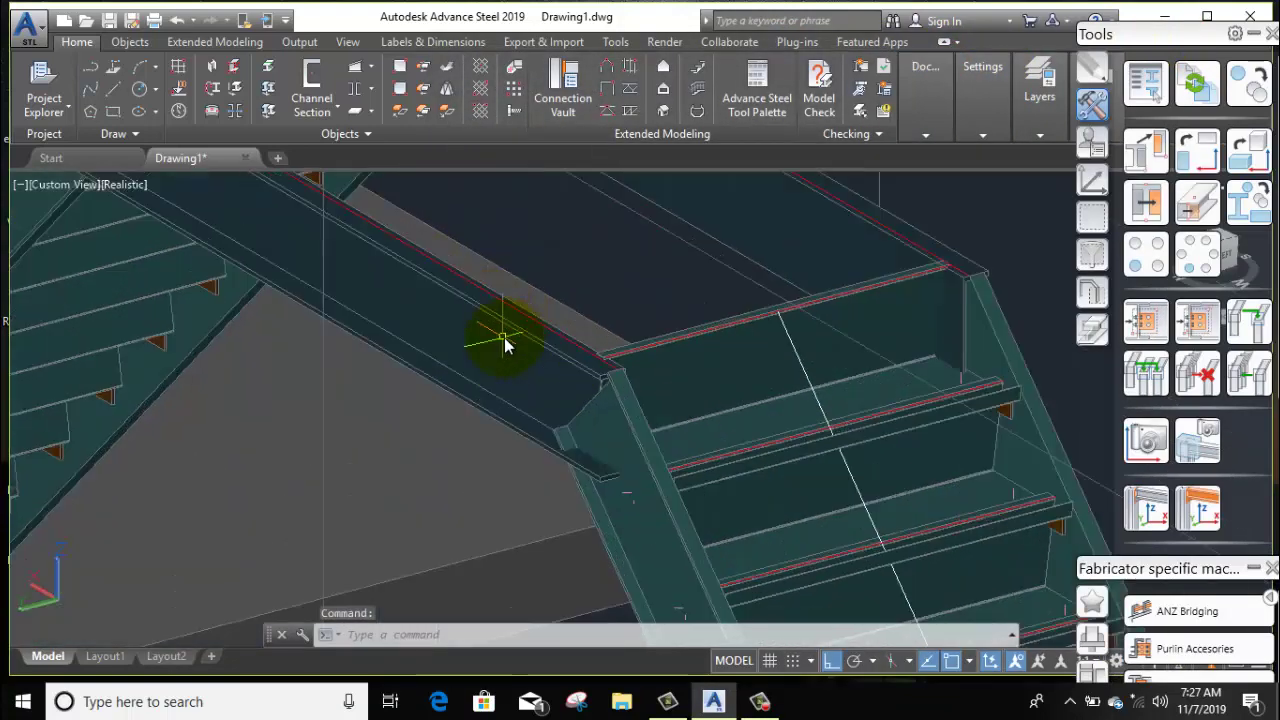
mouse_move(545, 399)
shift+middle_down()
mouse_move(646, 429)
mouse_move(691, 366)
mouse_move(443, 443)
mouse_move(593, 357)
shift+middle_up()
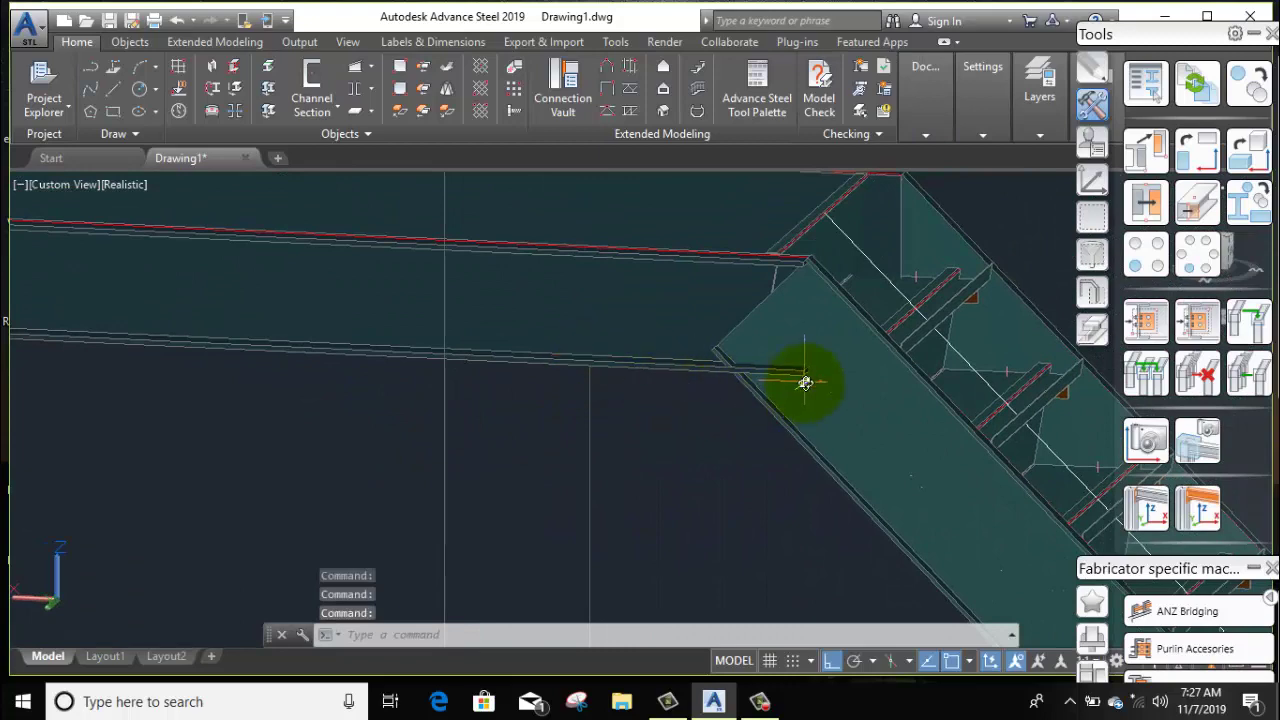
middle_drag(760, 385, 657, 402)
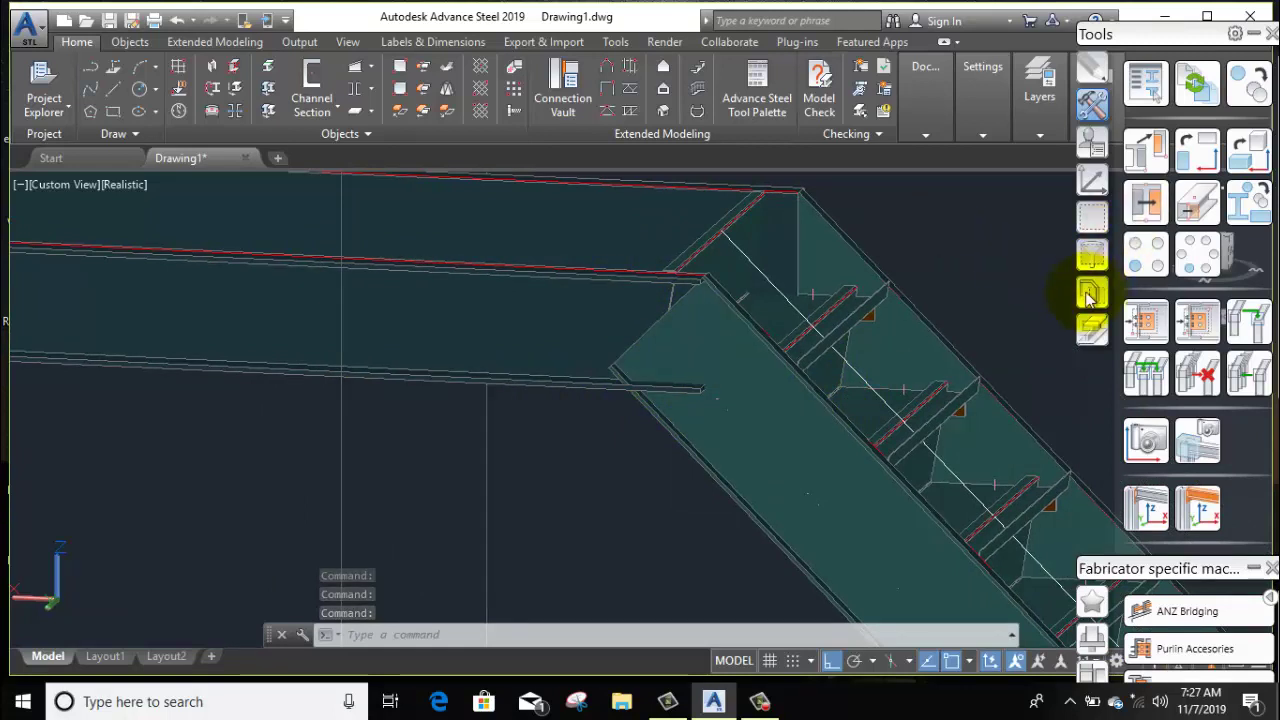
click(1092, 328)
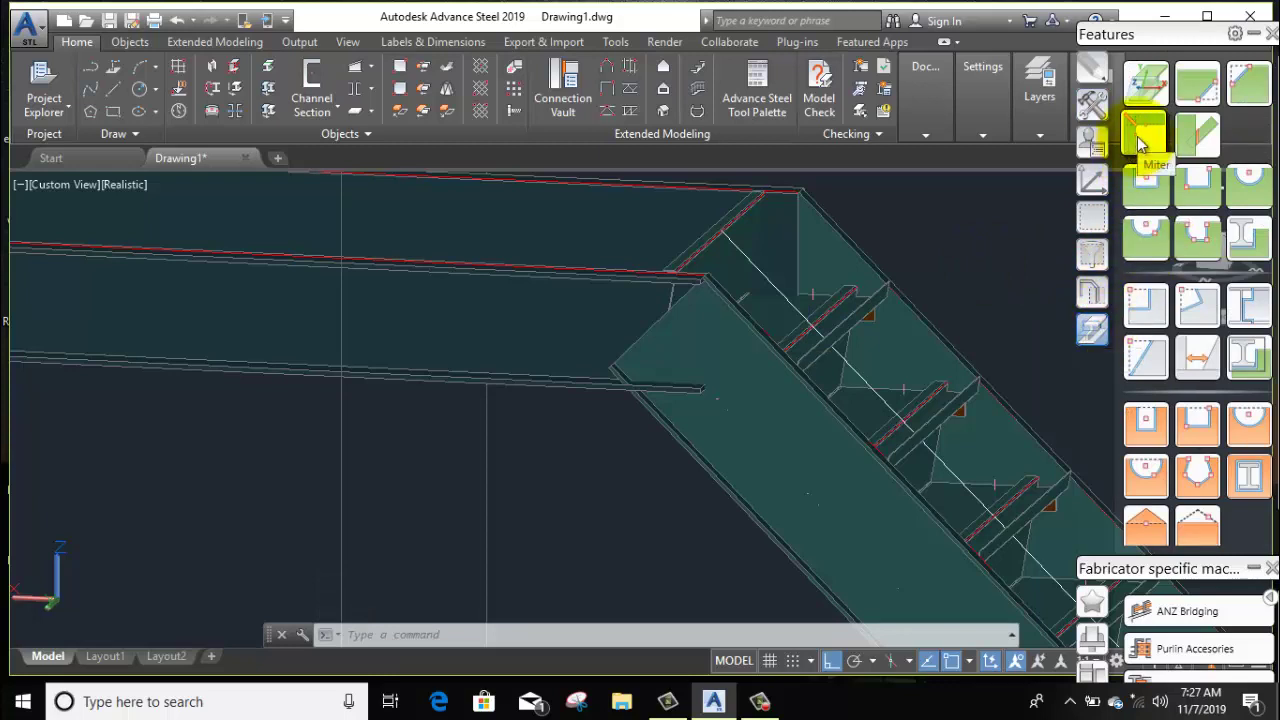
- Miter the stair stringer against the landing channel, with Create weld checked
click(600, 283)
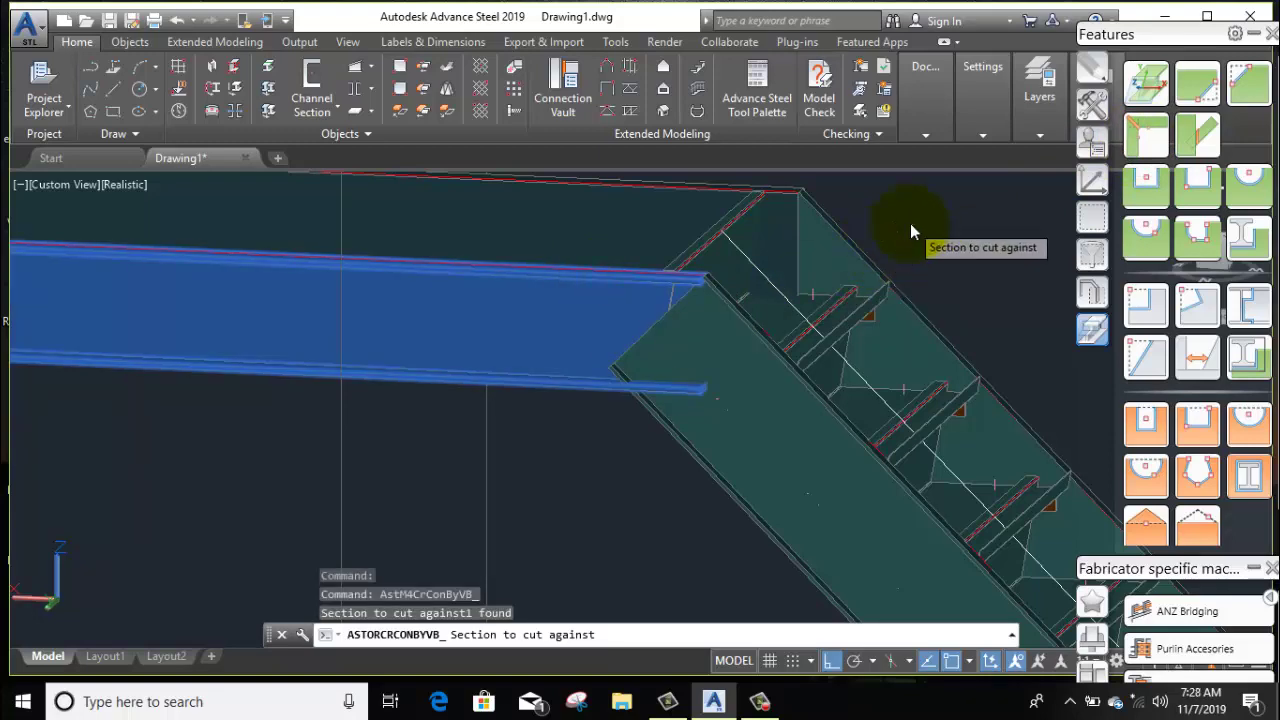
key(Return)
click(748, 330)
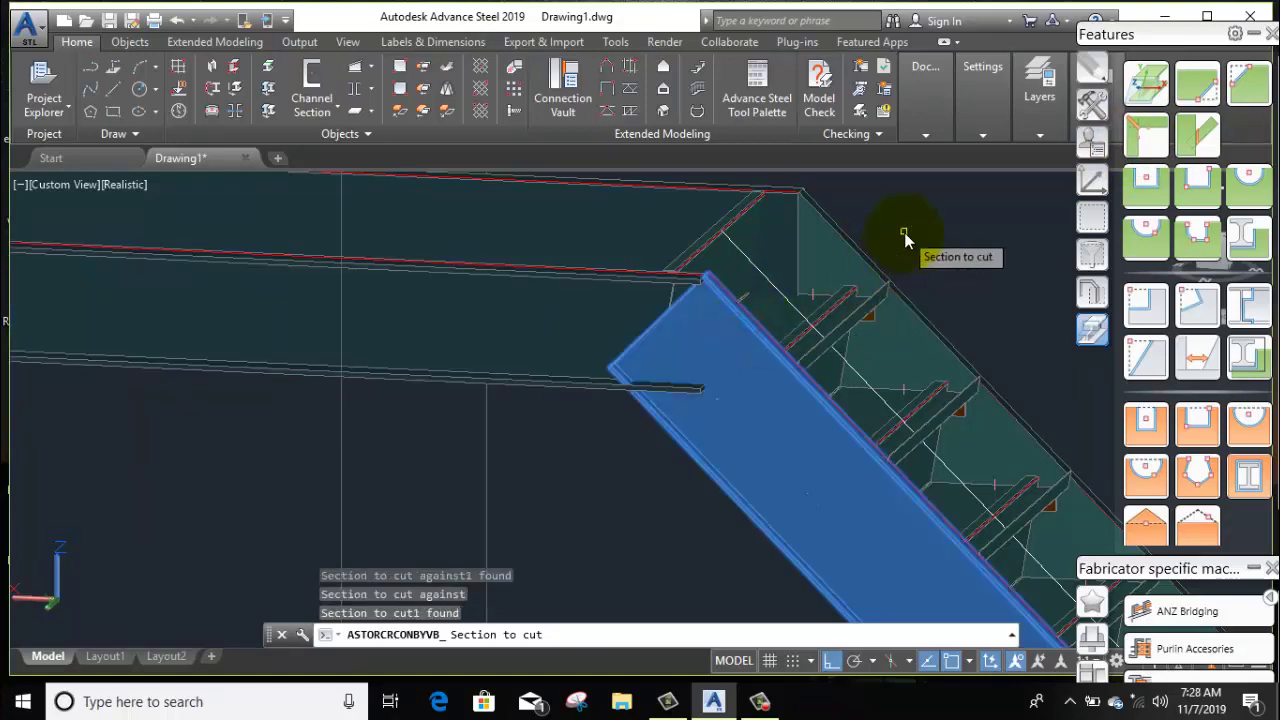
key(Return)
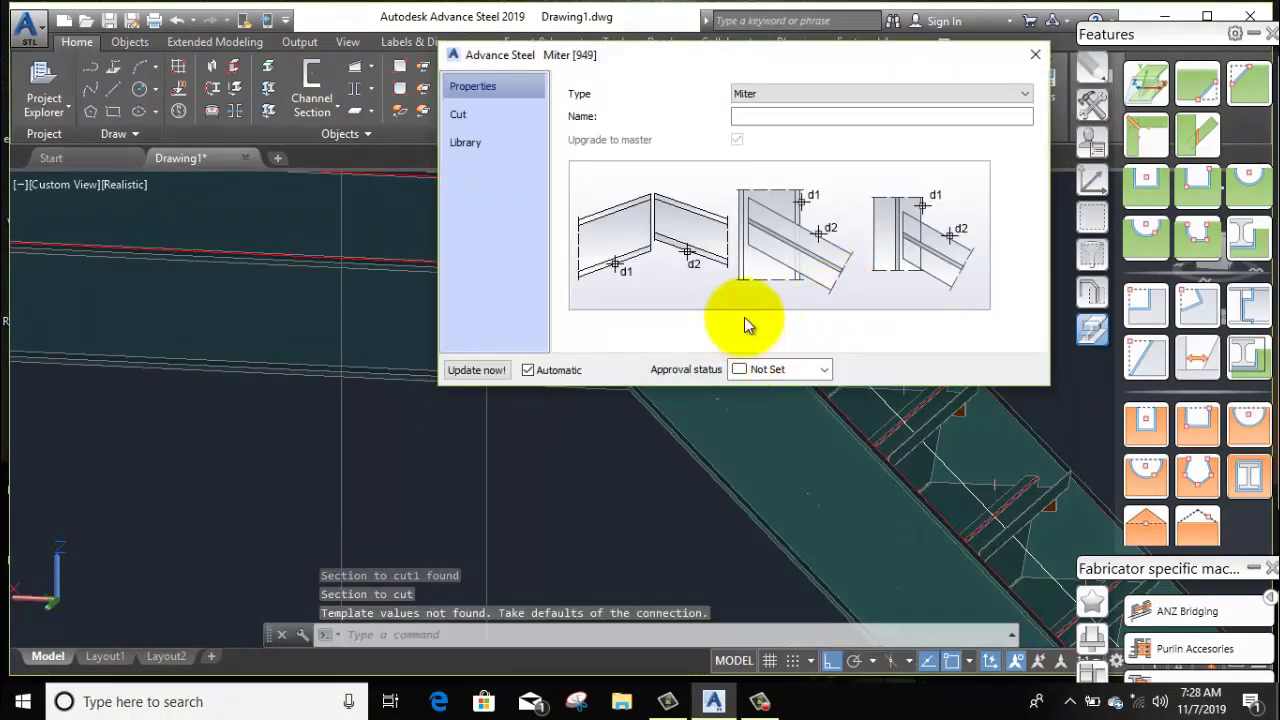
mouse_move(728, 65)
mouse_down()
mouse_move(745, 78)
mouse_move(333, 38)
mouse_up()
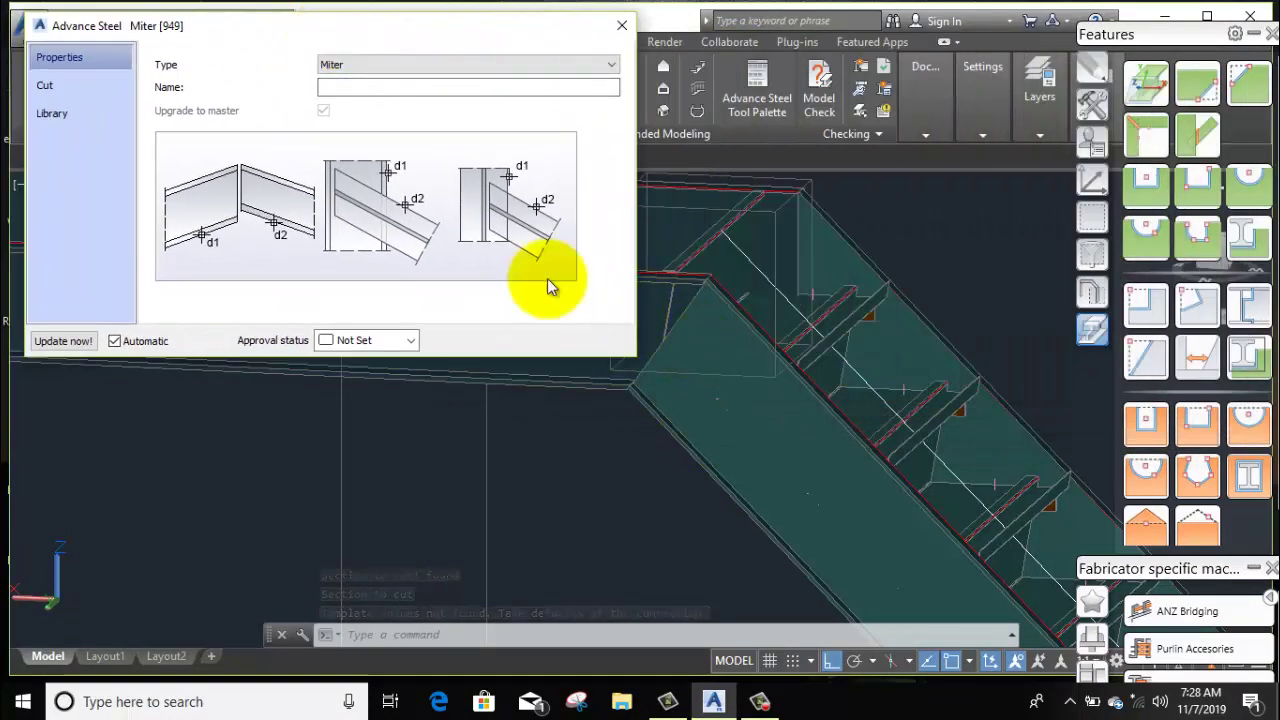
click(56, 84)
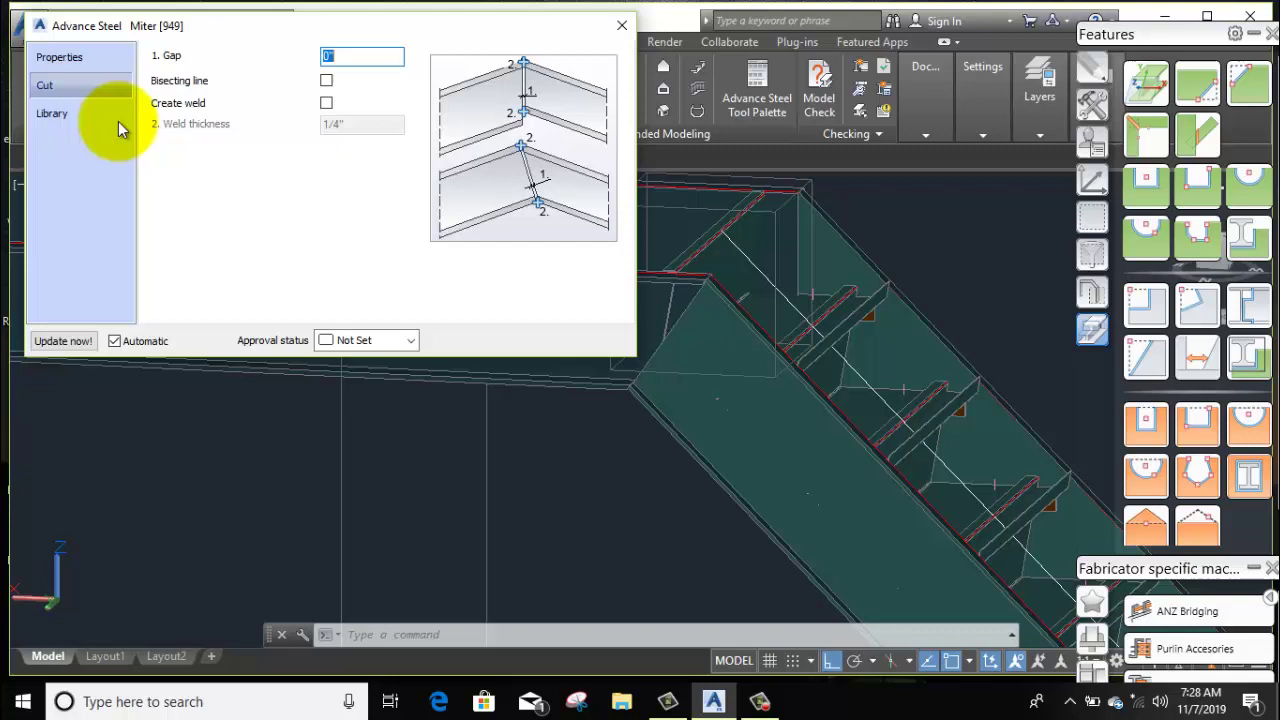
click(327, 104)
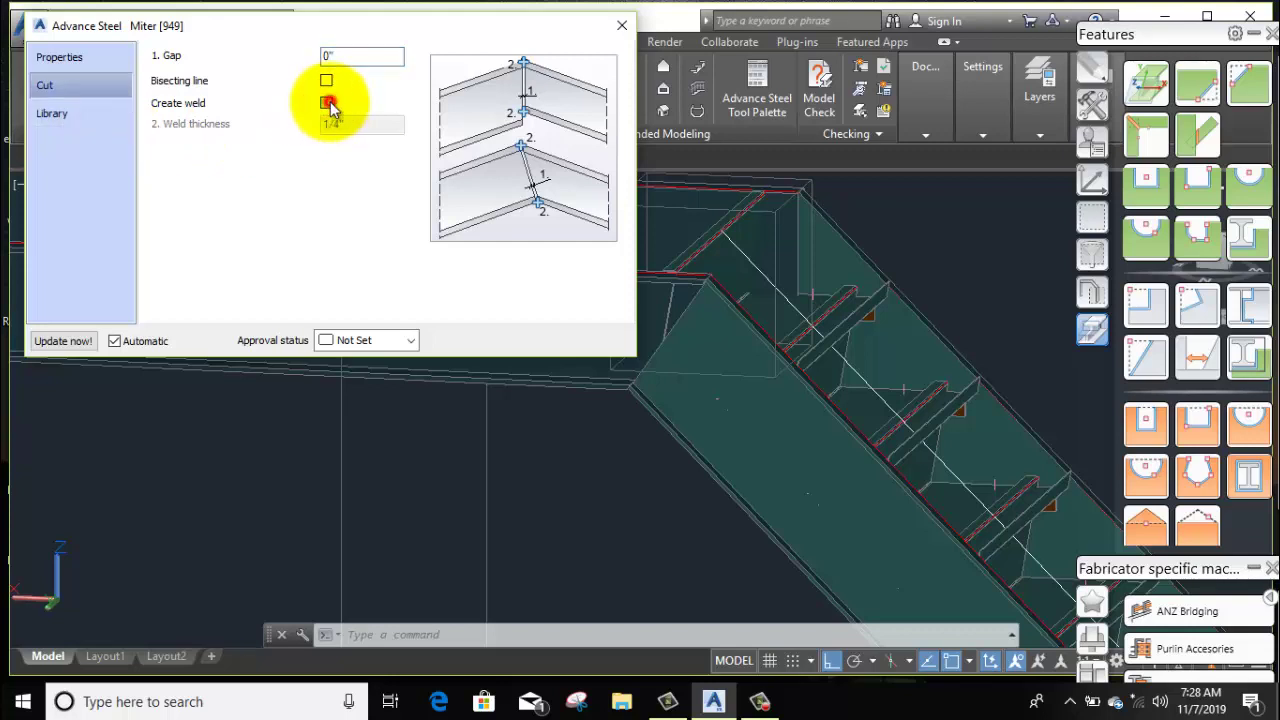
click(620, 26)
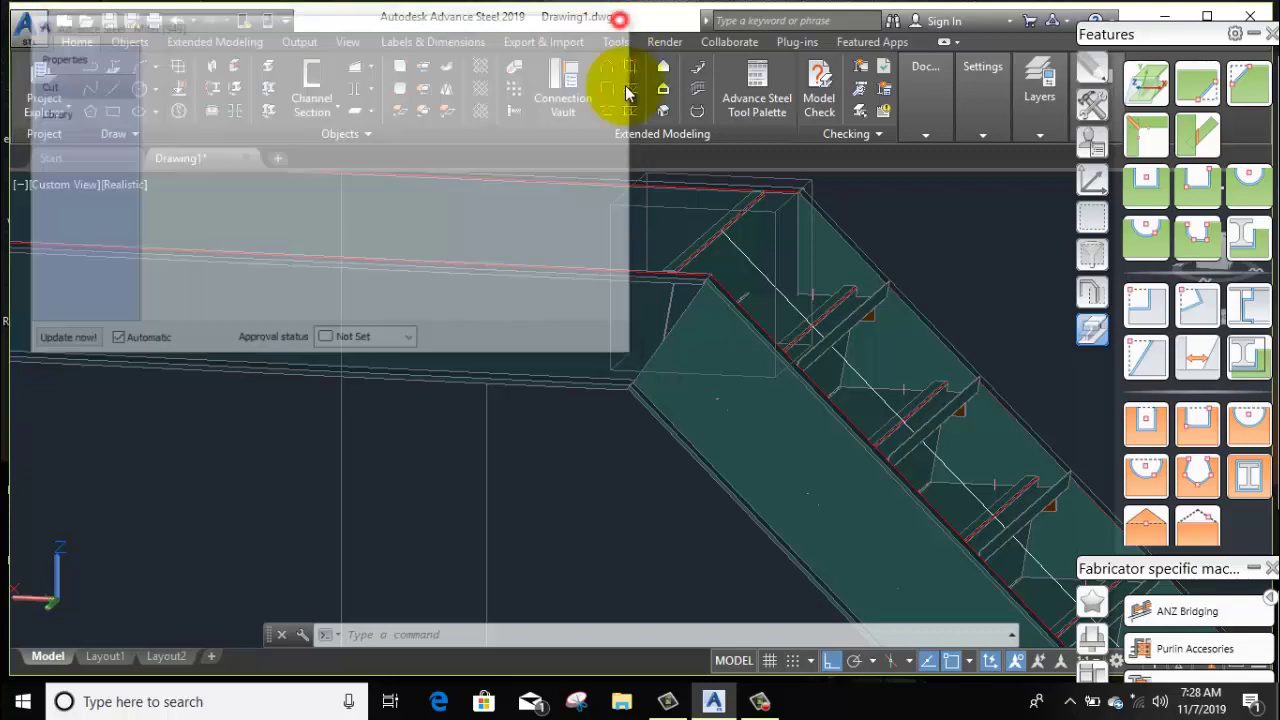
- Create a second welded miter between the landing channel and the other stair's stringer
mouse_move(697, 322)
shift+middle_down()
mouse_move(716, 341)
mouse_move(606, 371)
mouse_move(306, 363)
shift+middle_up()
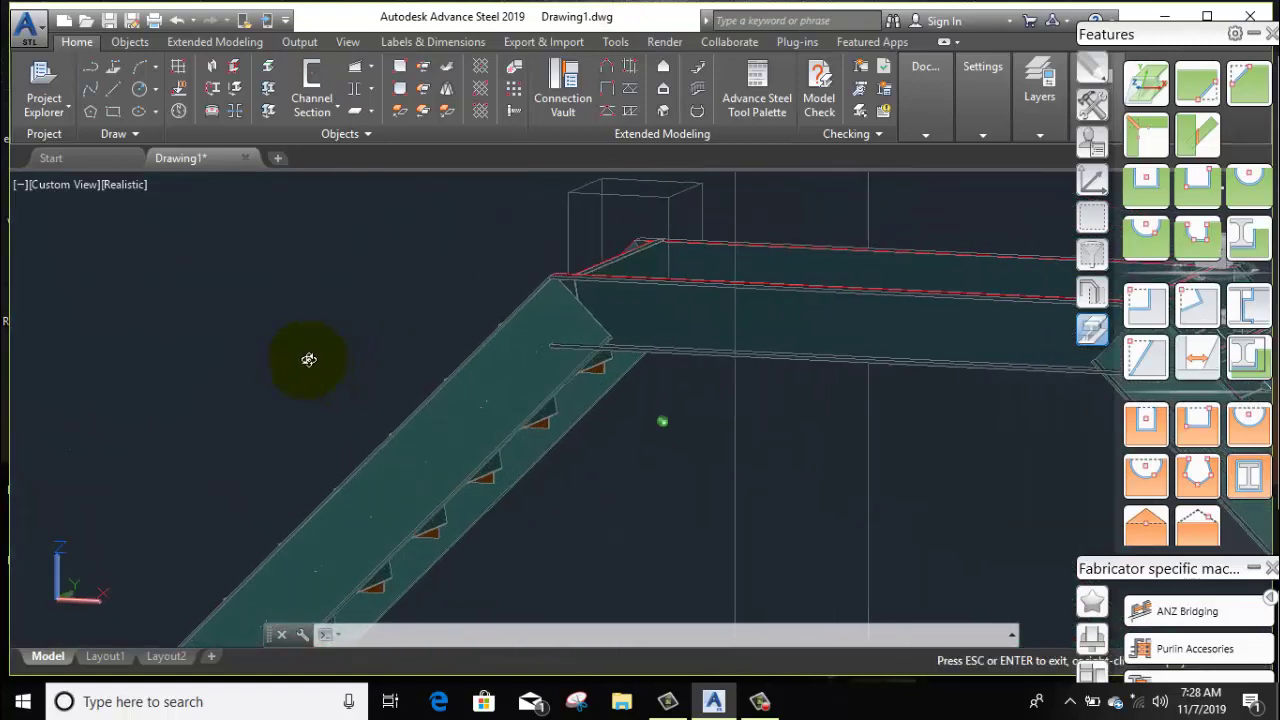
click(1137, 143)
click(650, 290)
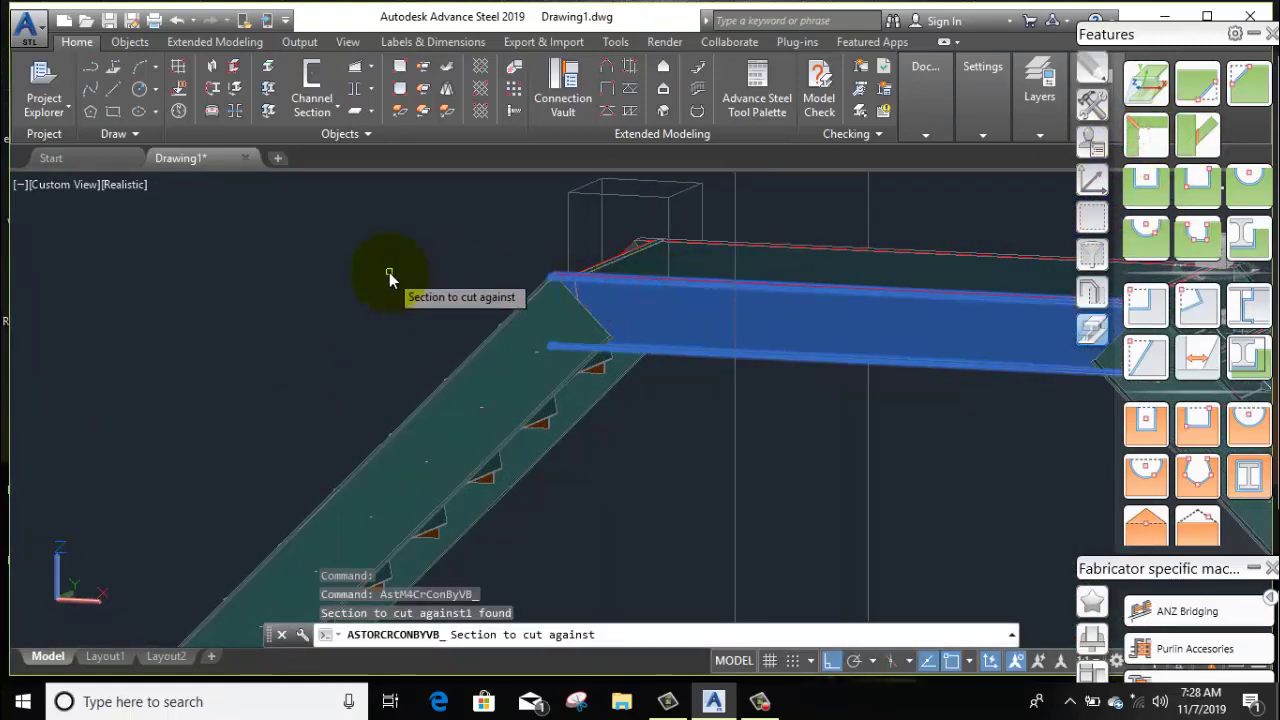
key(Return)
click(493, 336)
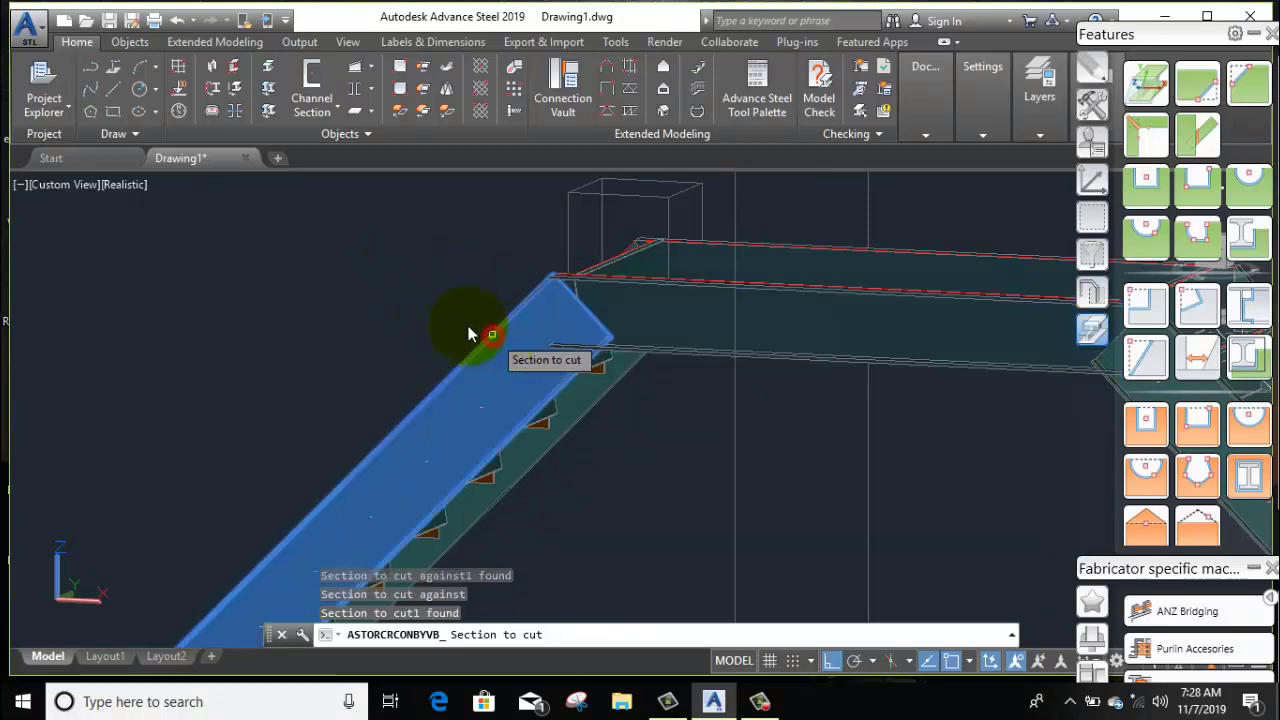
right_click(413, 290)
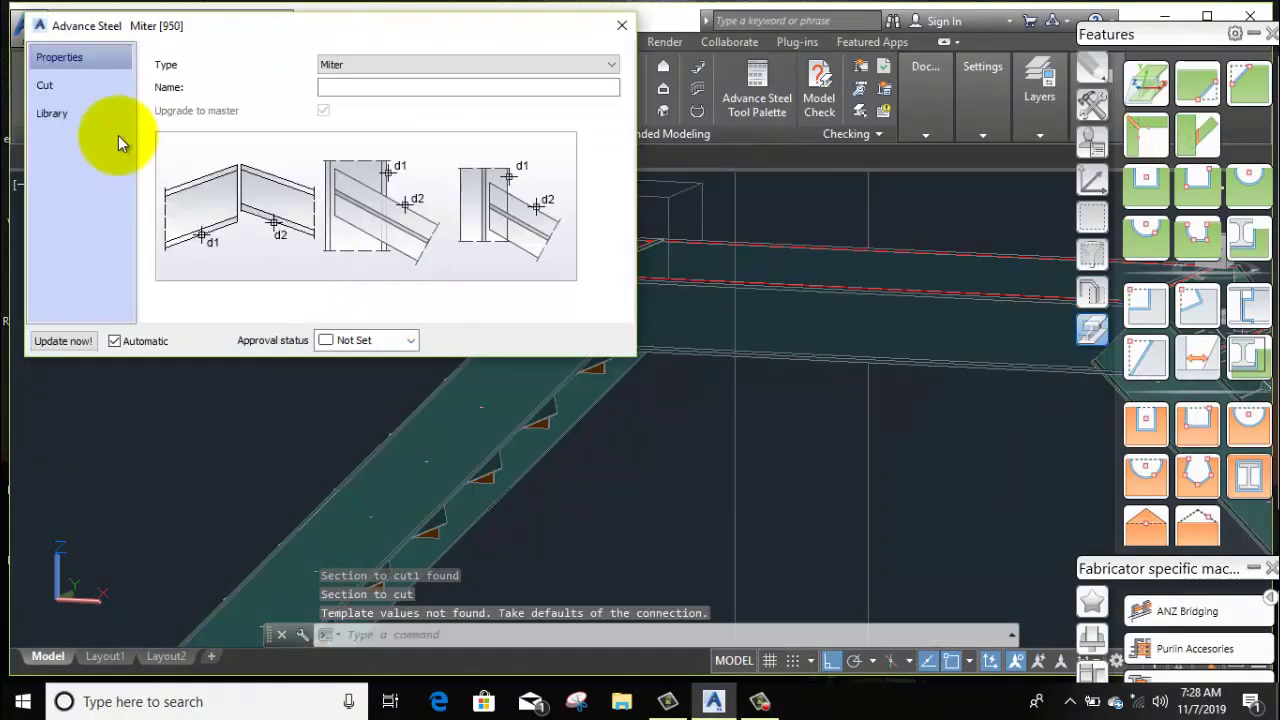
click(60, 85)
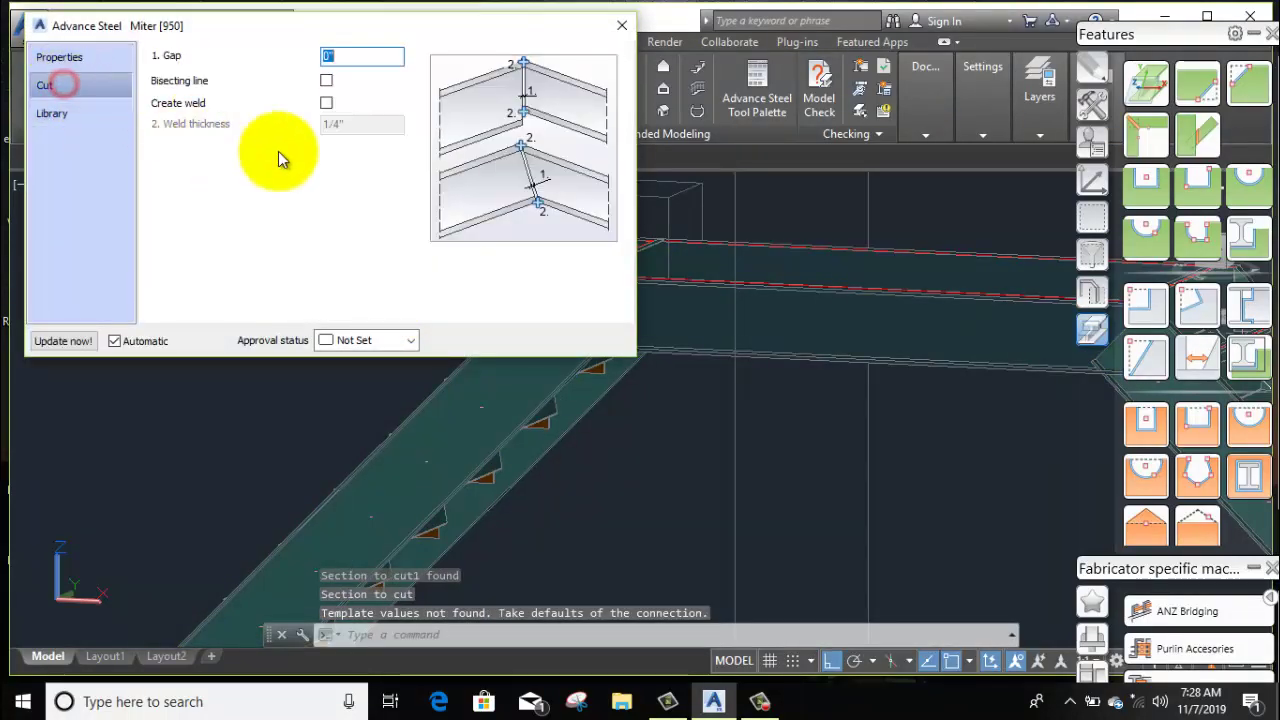
click(325, 104)
click(621, 25)
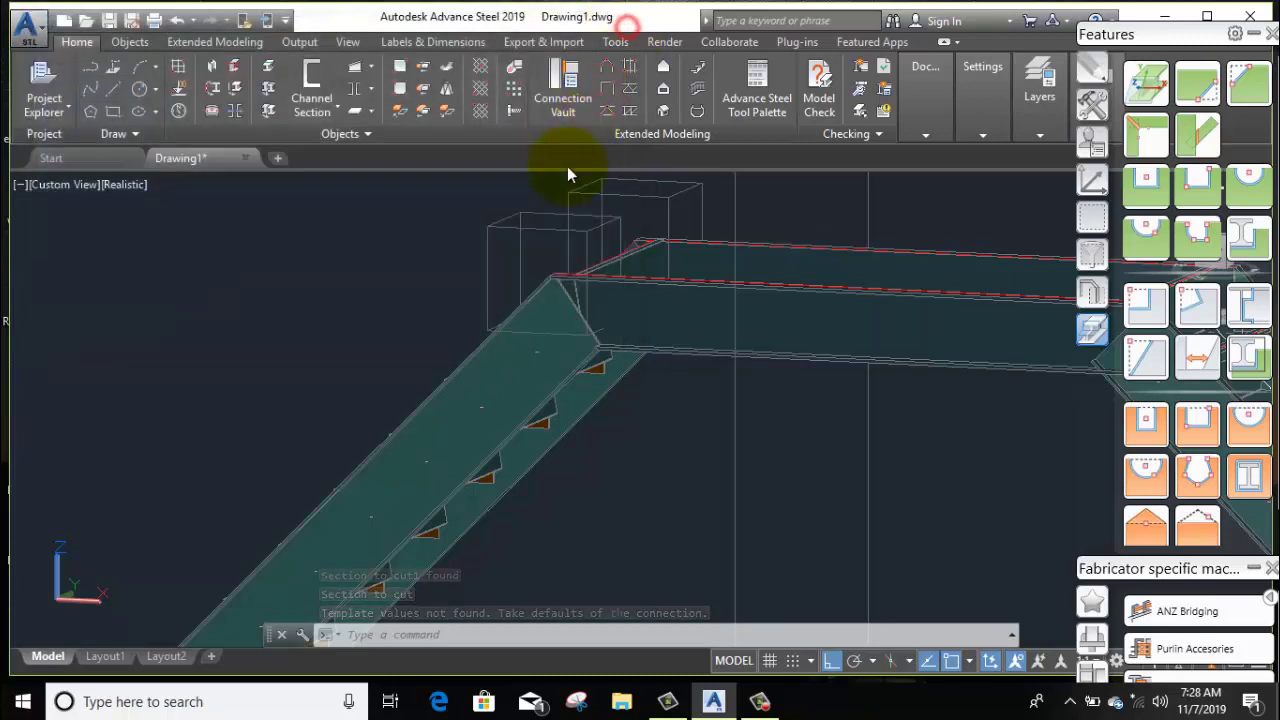
mouse_move(651, 345)
shift+middle_down()
mouse_move(348, 357)
mouse_move(598, 374)
shift+middle_up()
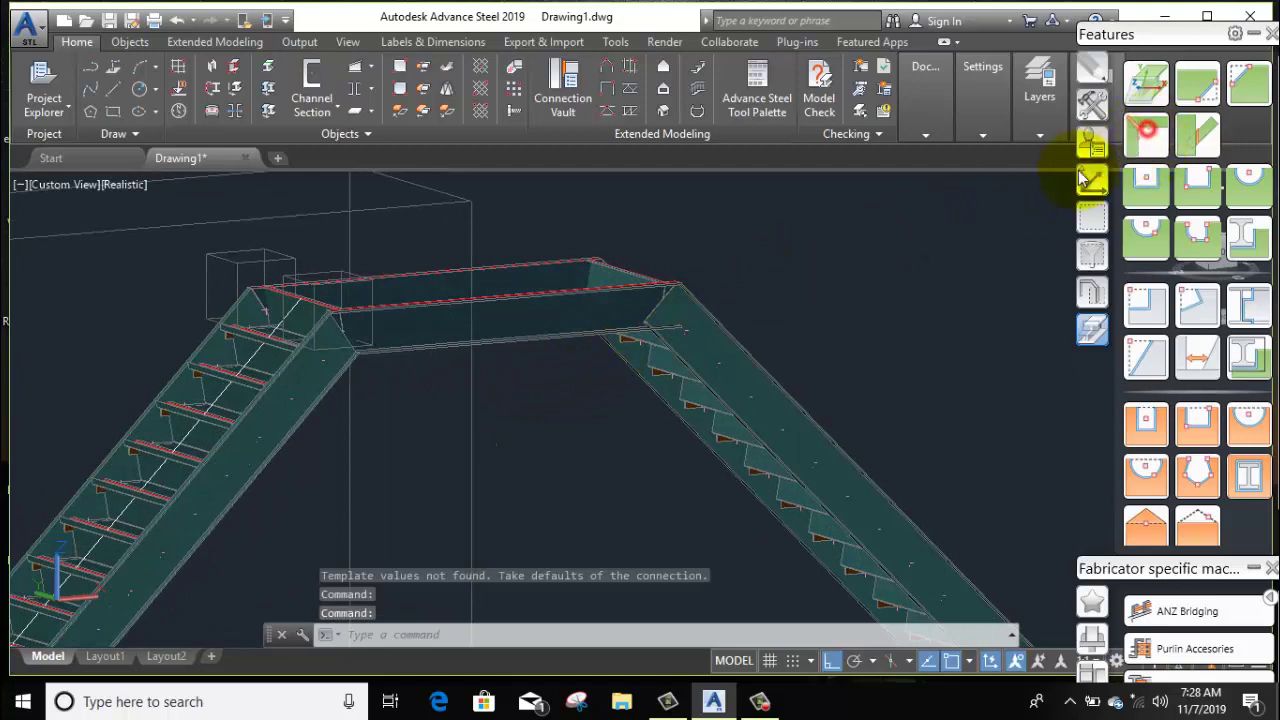
- Miter the first stair stringer against its landing channel, adding a 1/4" weld
click(1092, 180)
click(628, 296)
key(Return)
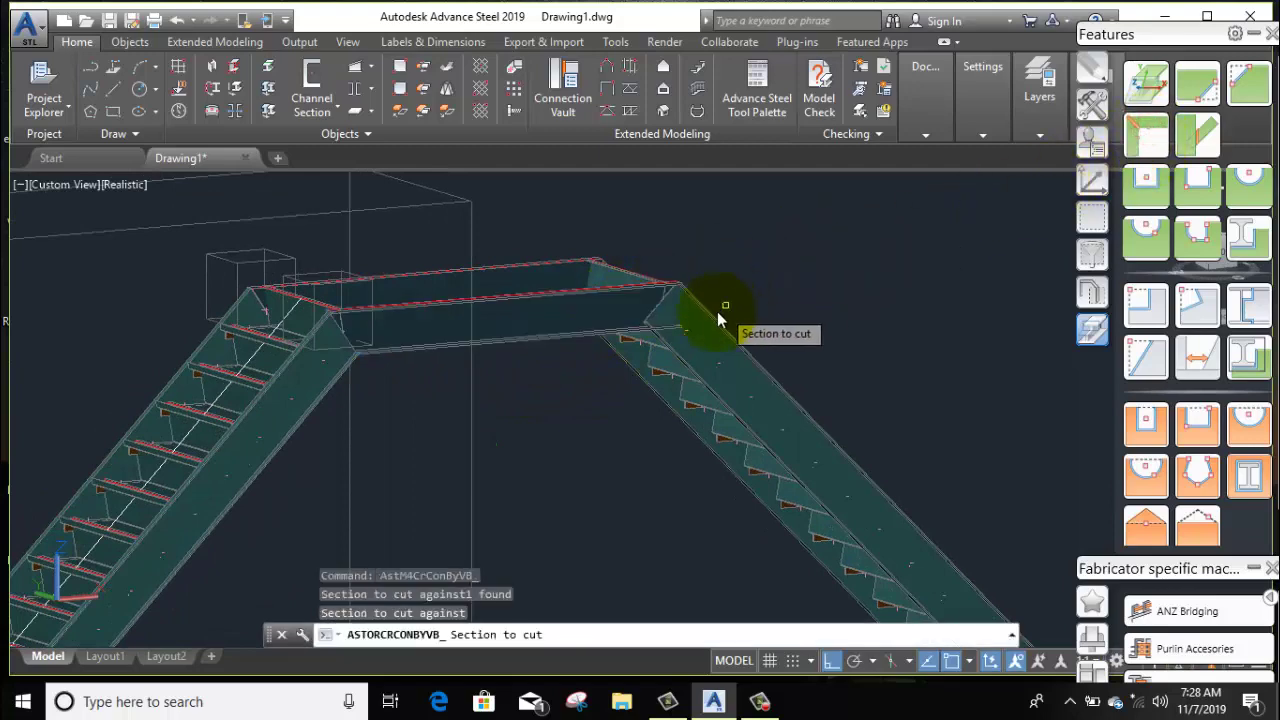
click(705, 322)
right_click(776, 245)
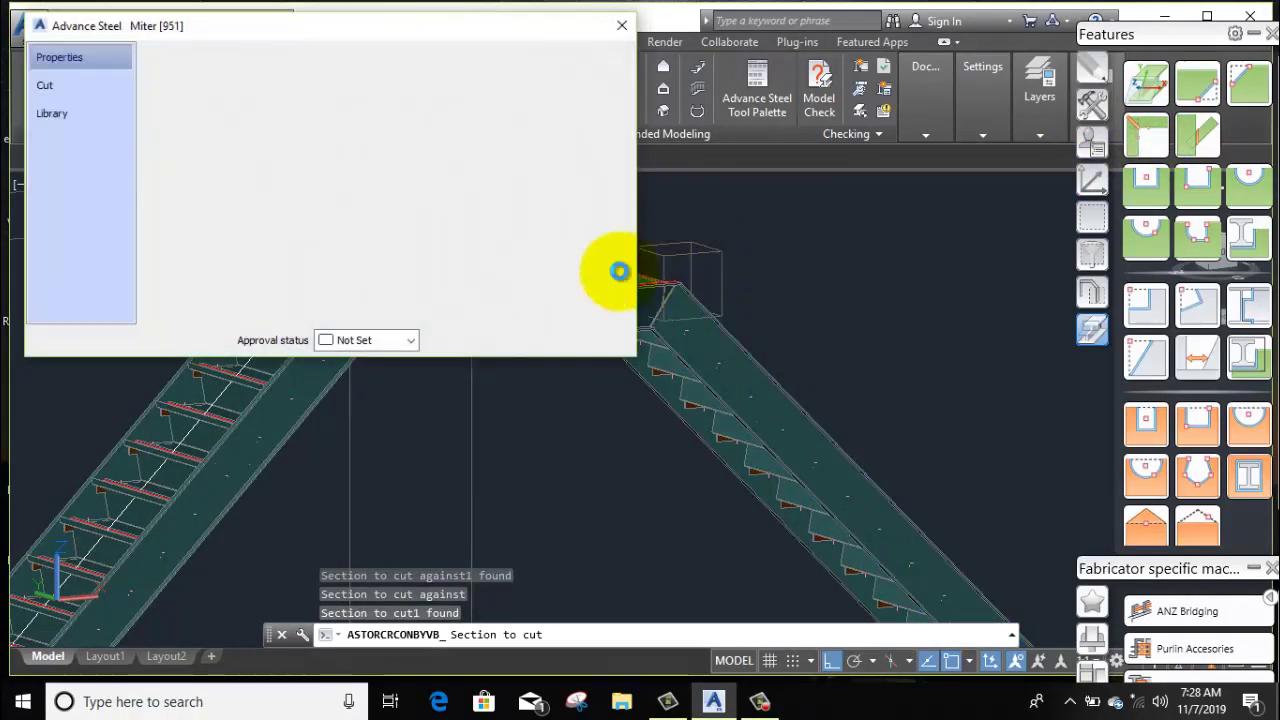
click(57, 88)
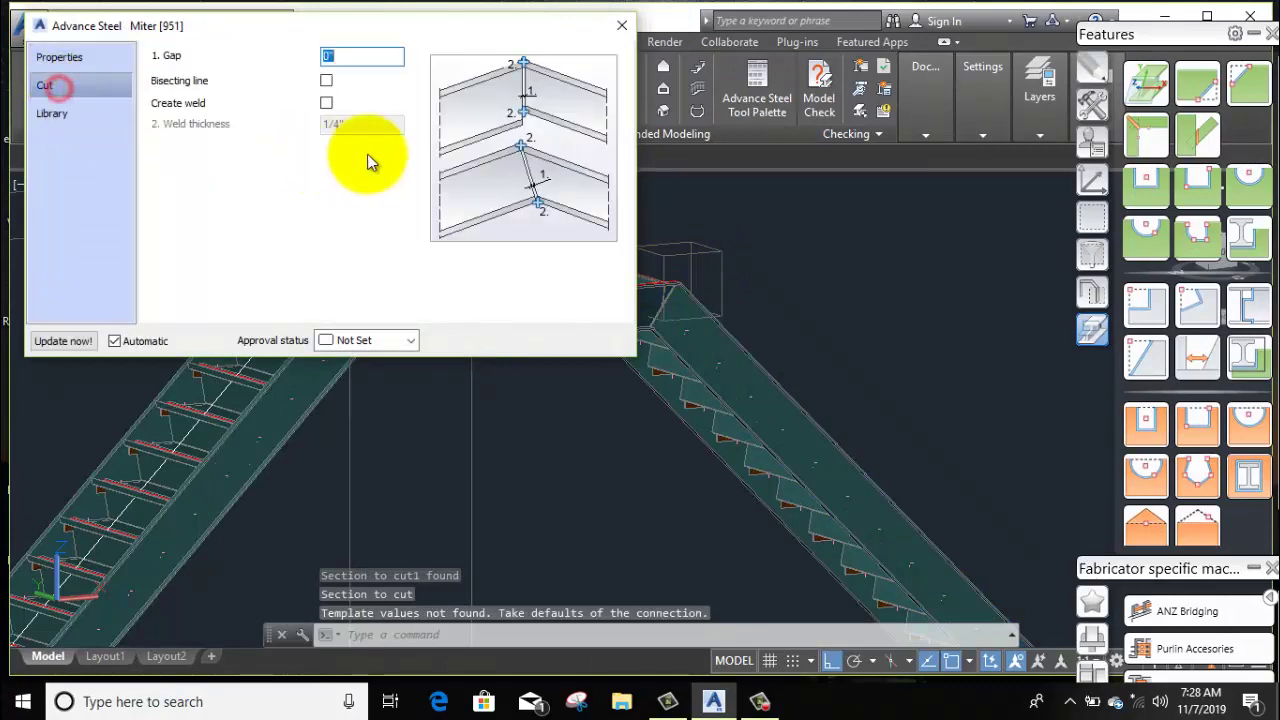
click(326, 104)
click(621, 25)
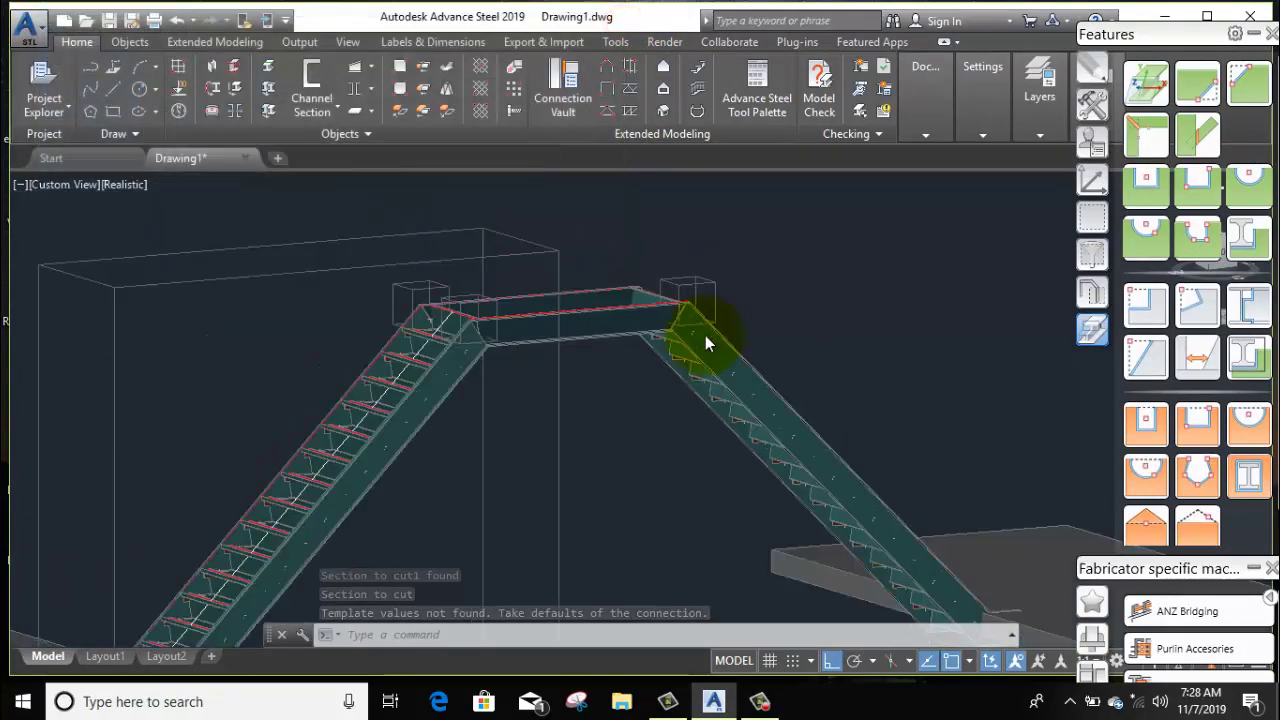
- Miter a second stair stringer against its landing channel
mouse_move(766, 357)
shift+middle_down()
mouse_move(366, 382)
mouse_move(343, 371)
shift+middle_up()
scroll(471, 366, up, 3)
scroll(471, 366, up, 2)
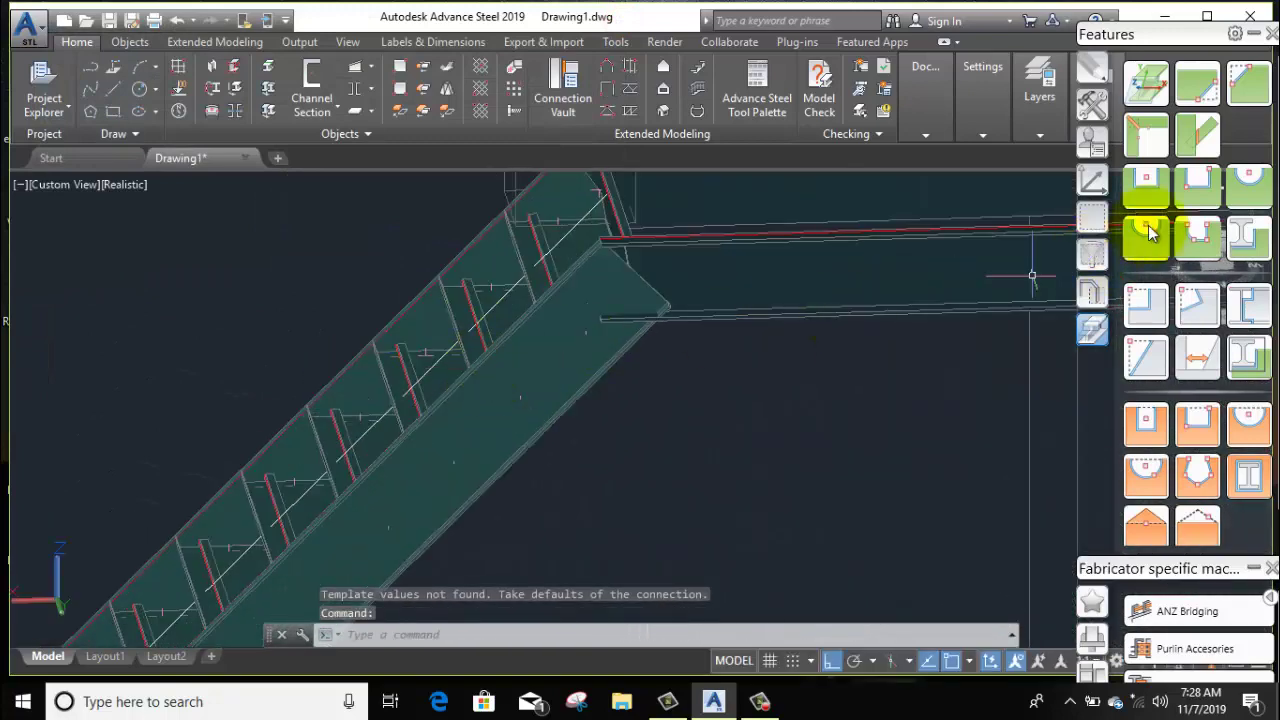
click(1137, 126)
click(703, 243)
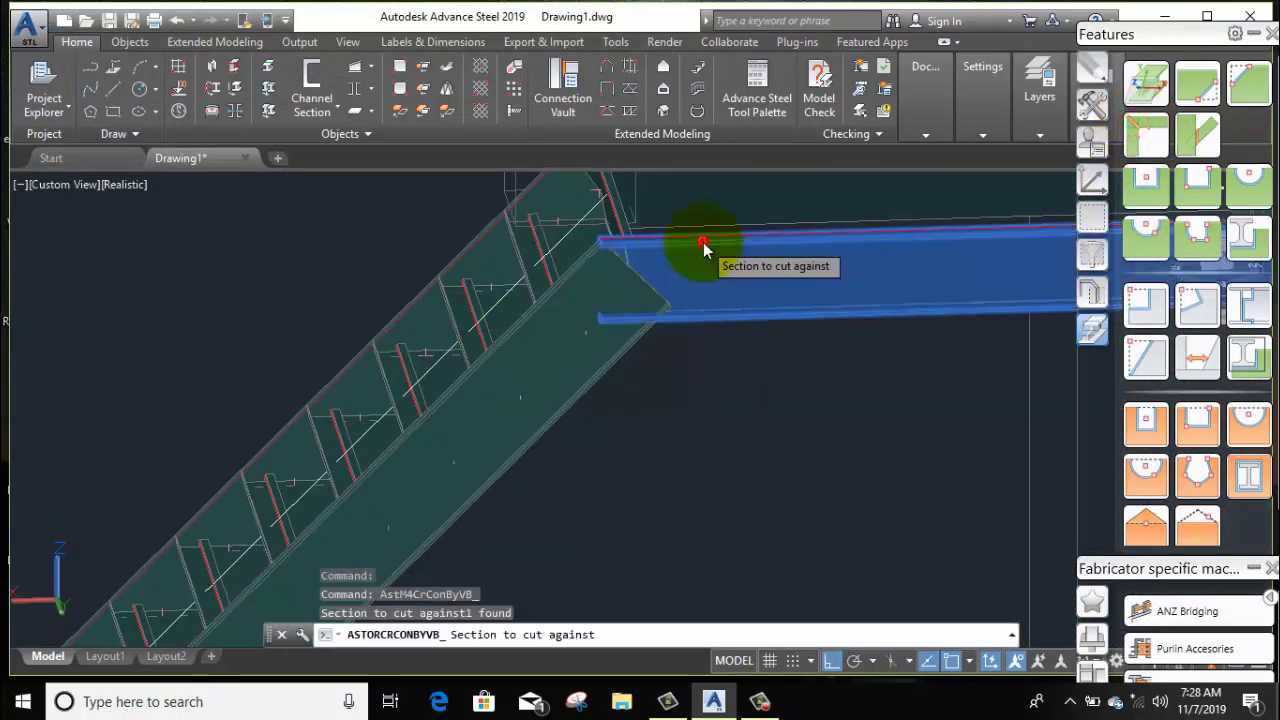
click(508, 330)
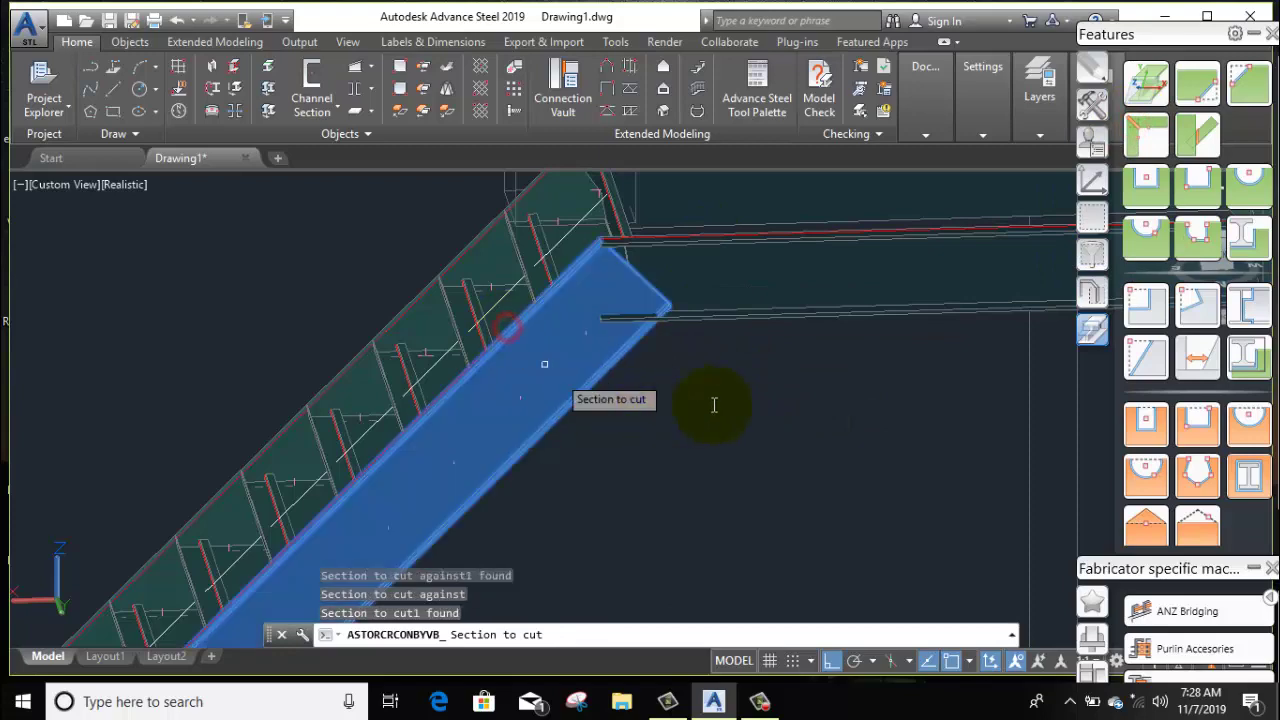
right_click(714, 404)
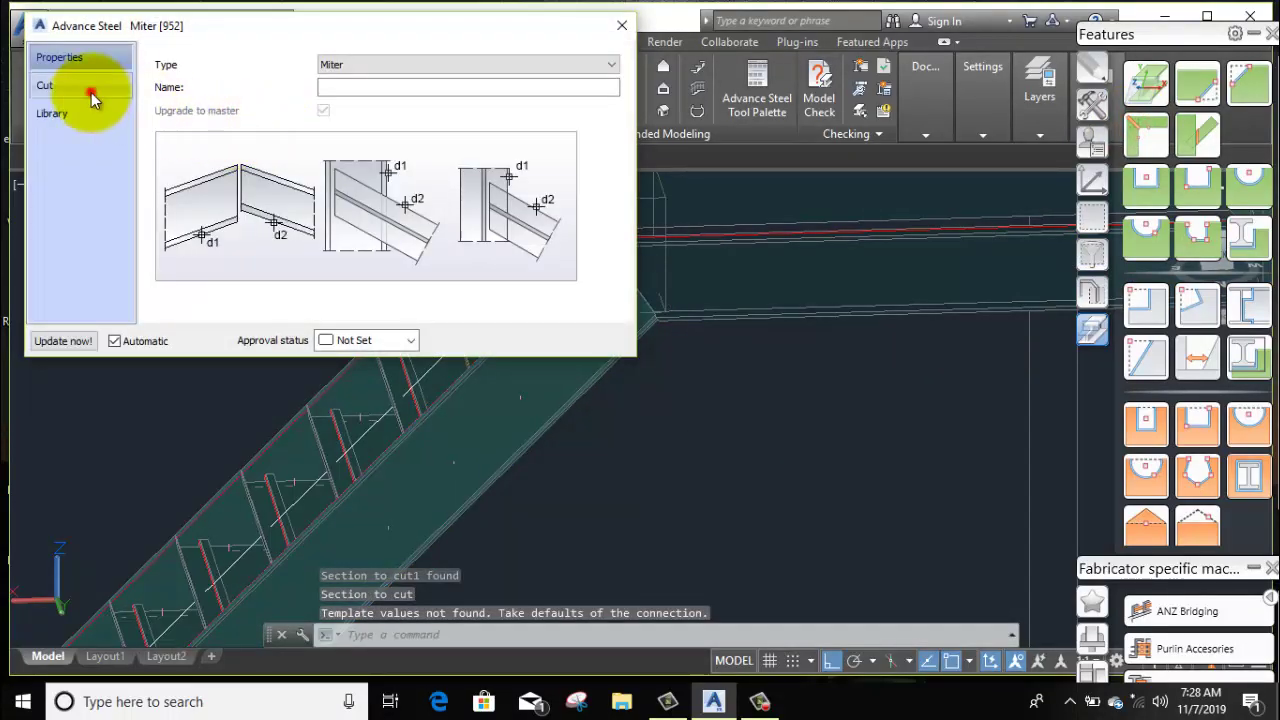
click(91, 97)
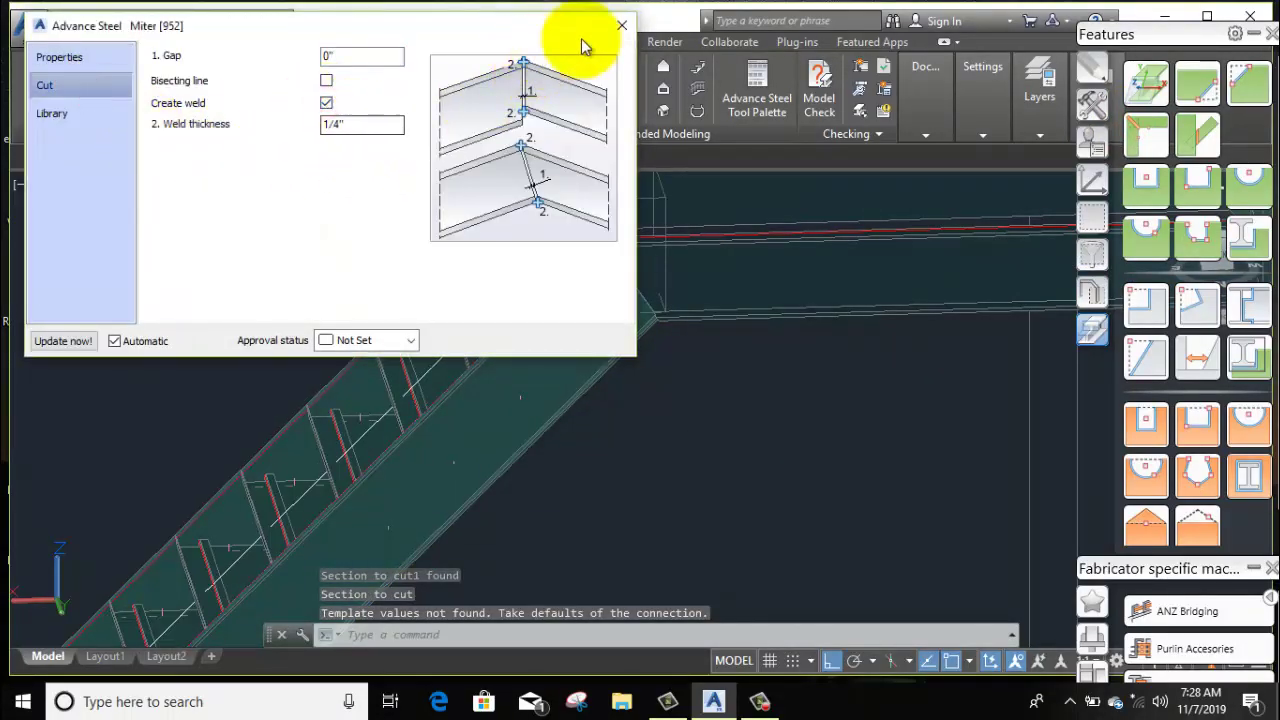
click(621, 25)
- Miter the next channel-stringer corner, again with a 1/4" weld on the joint
mouse_move(725, 330)
shift+middle_down()
mouse_move(263, 380)
mouse_move(612, 343)
shift+middle_up()
click(1130, 143)
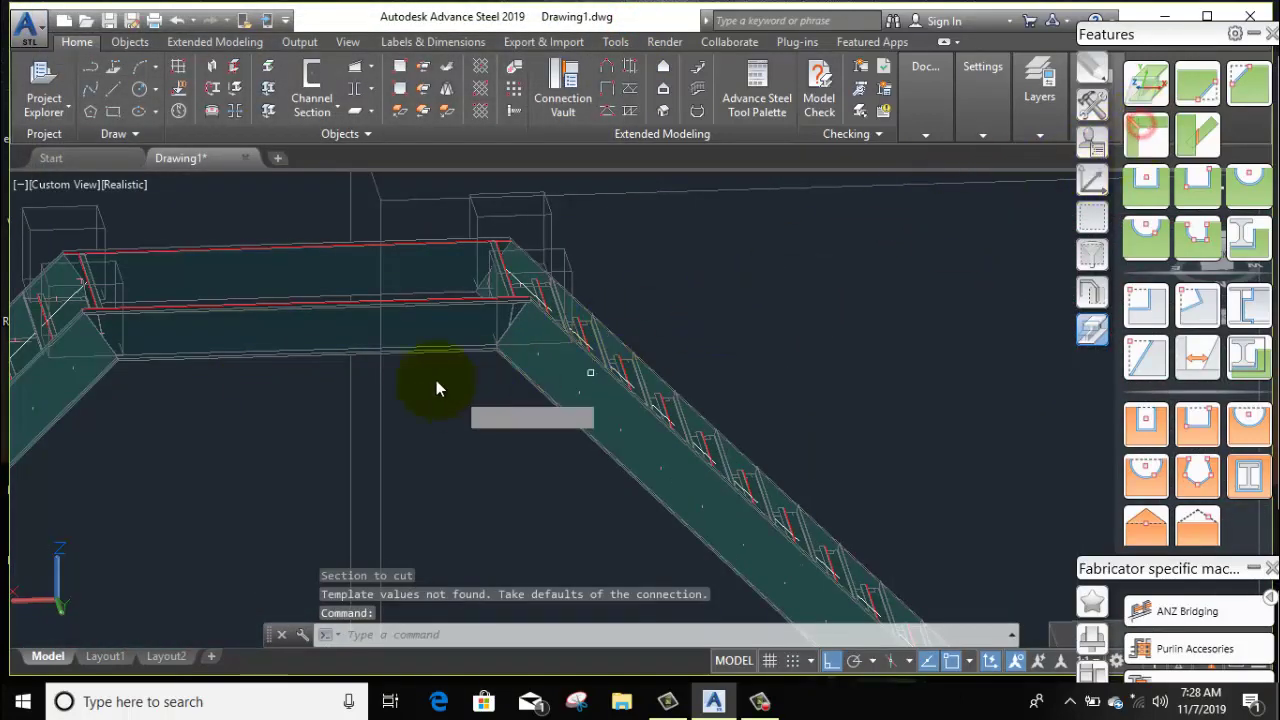
click(440, 309)
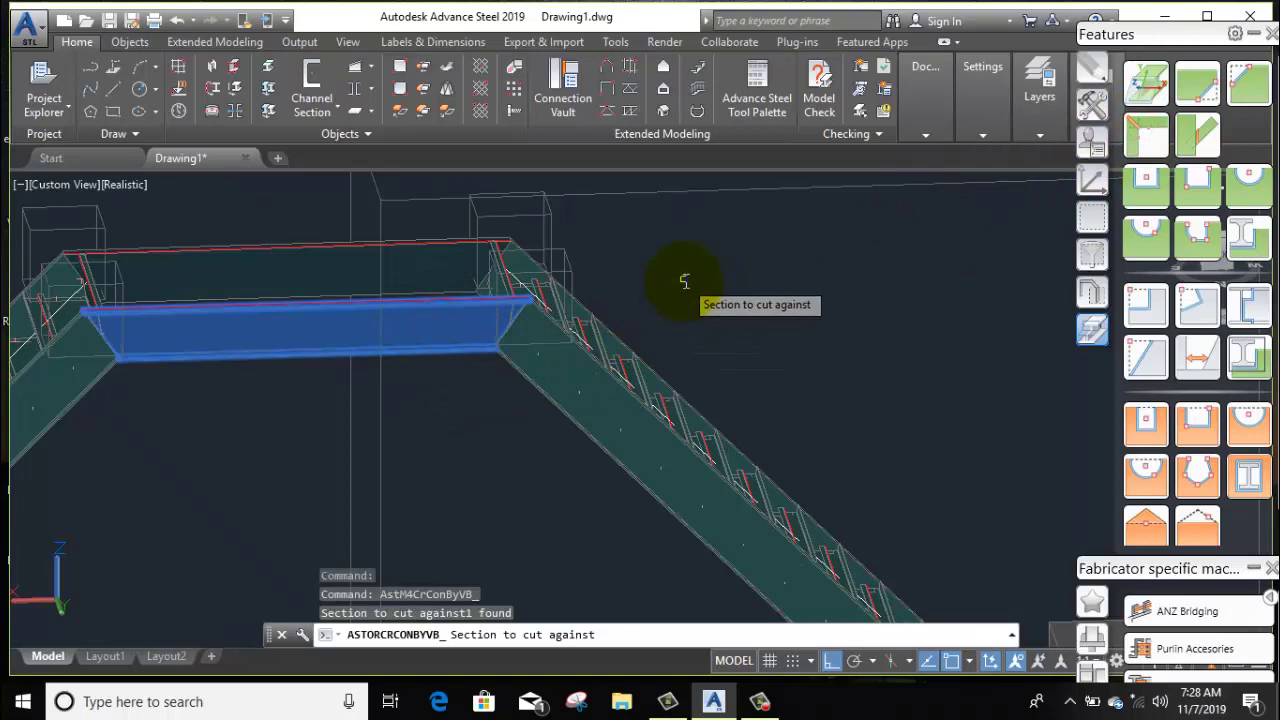
key(Return)
click(590, 361)
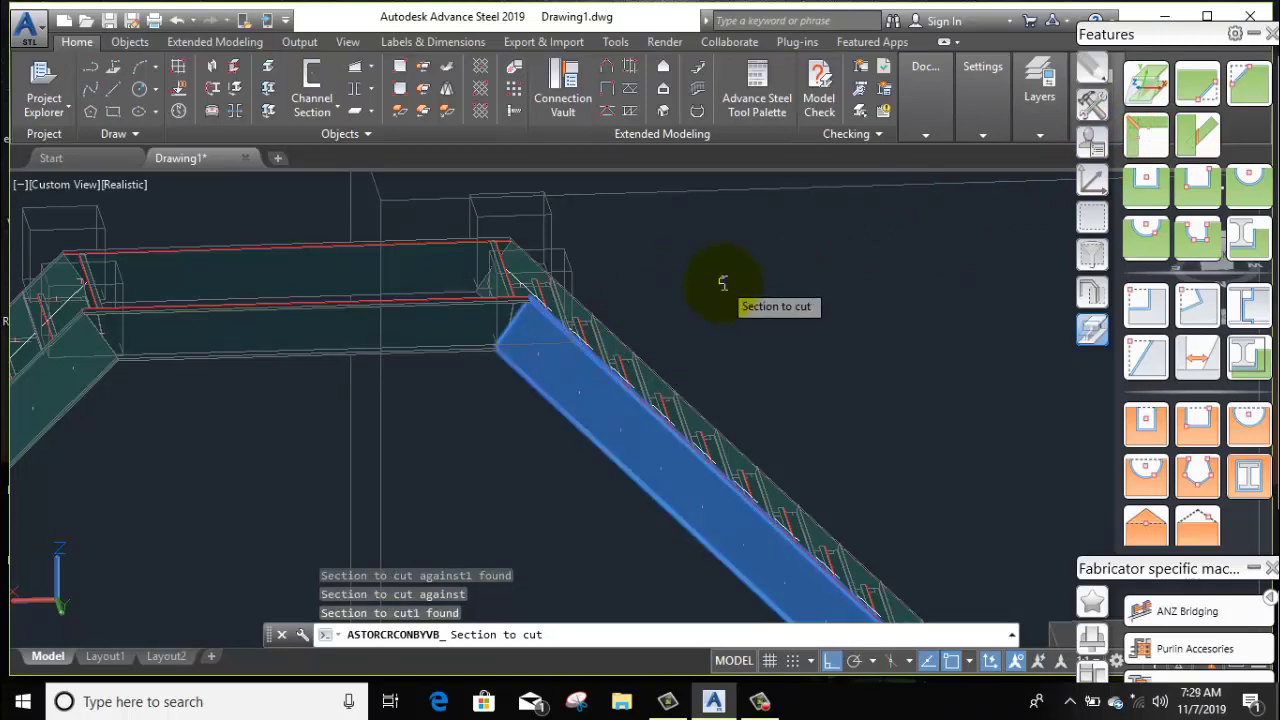
key(Return)
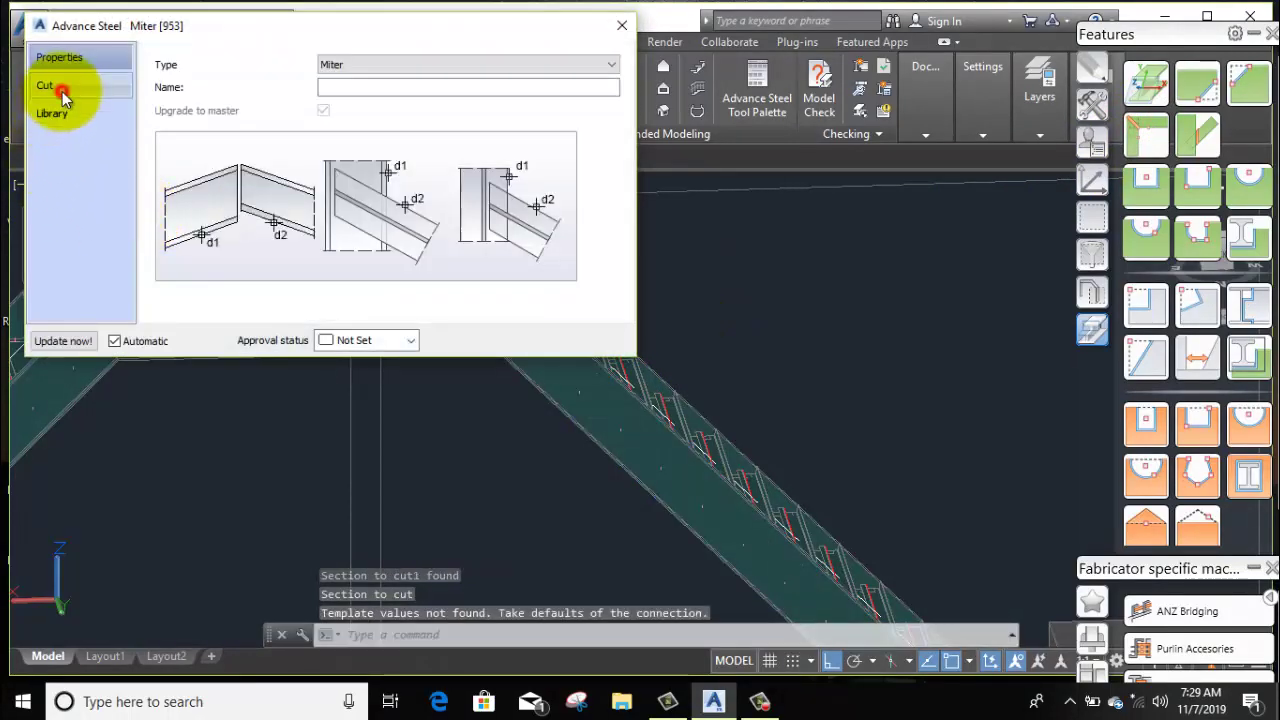
click(62, 92)
click(326, 103)
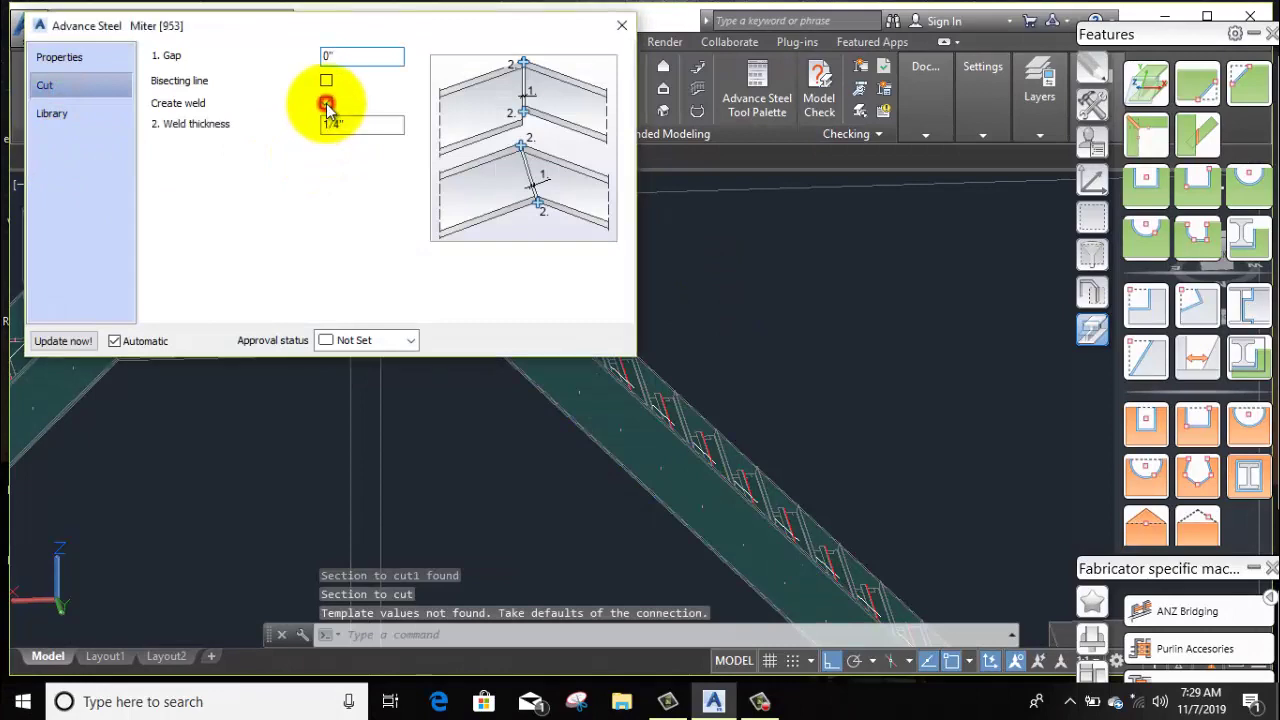
click(620, 26)
- Orbit and zoom around the landing to inspect the mitered corners
scroll(586, 343, down, 3)
scroll(540, 370, down, 2)
shift+middle_drag(523, 380, 586, 397)
scroll(434, 294, up, 5)
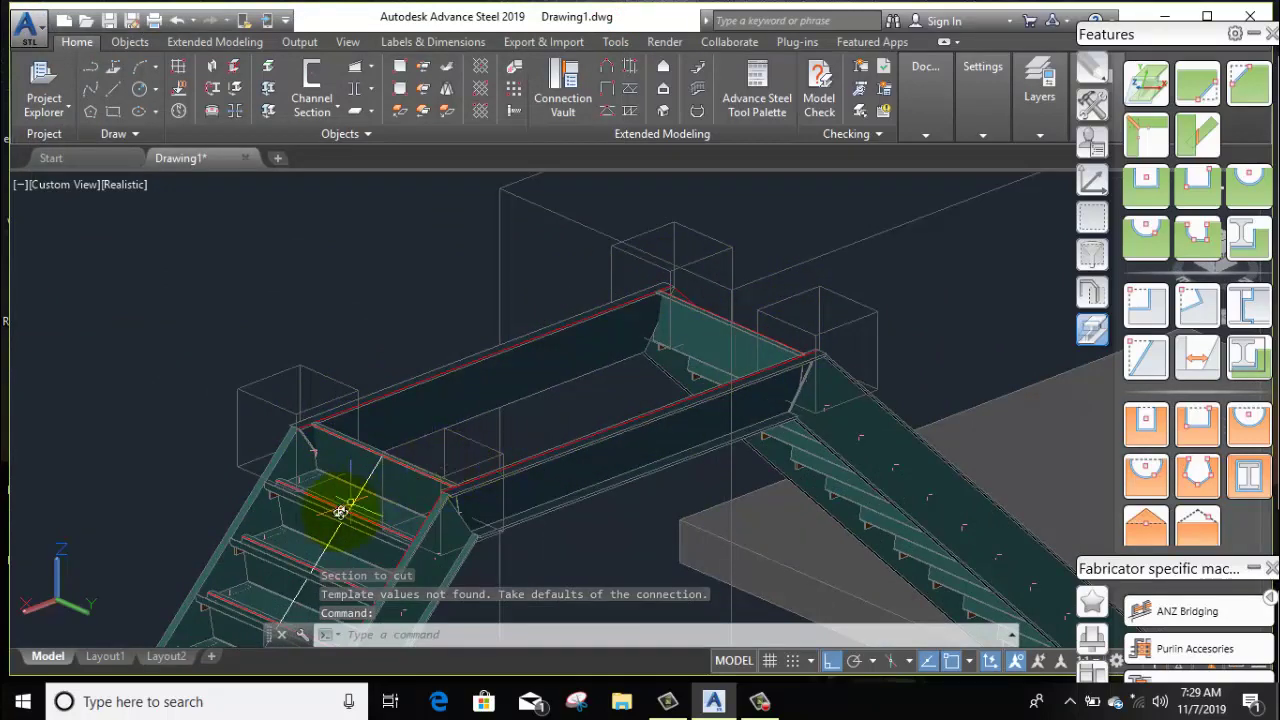
mouse_move(669, 367)
shift+middle_down()
mouse_move(677, 357)
mouse_move(600, 390)
shift+middle_up()
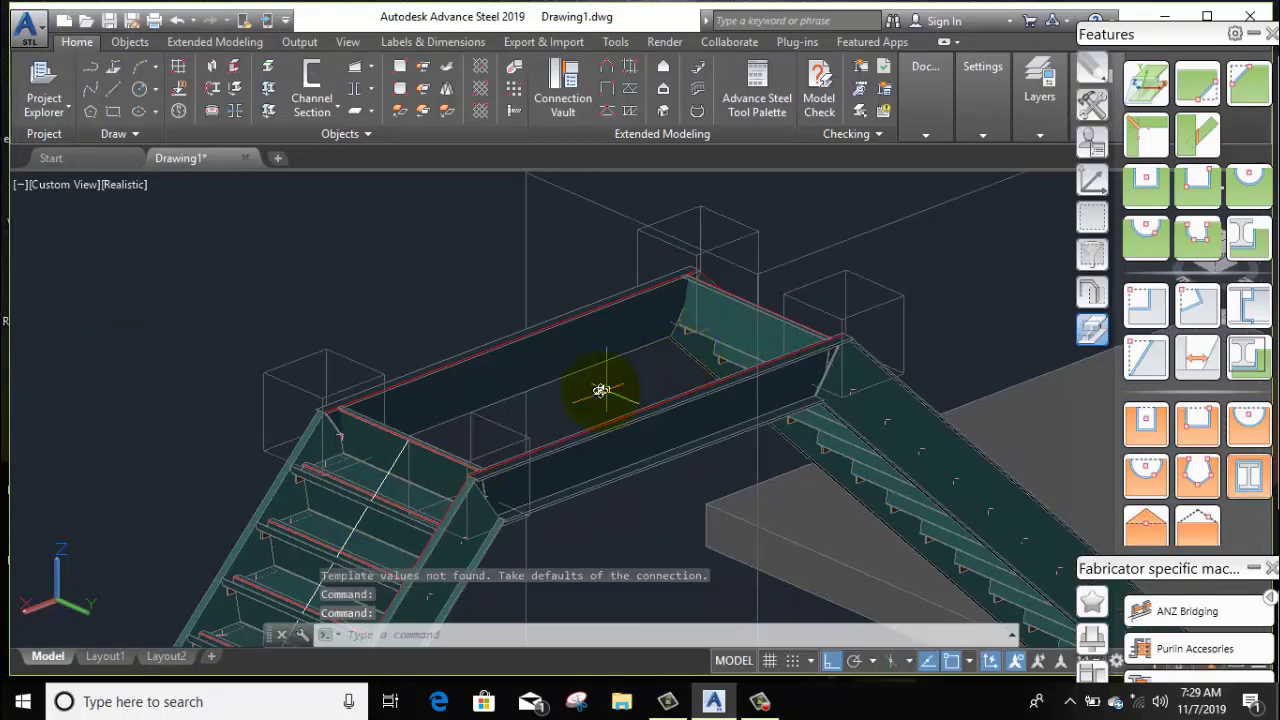
shift+middle_drag(507, 395, 506, 393)
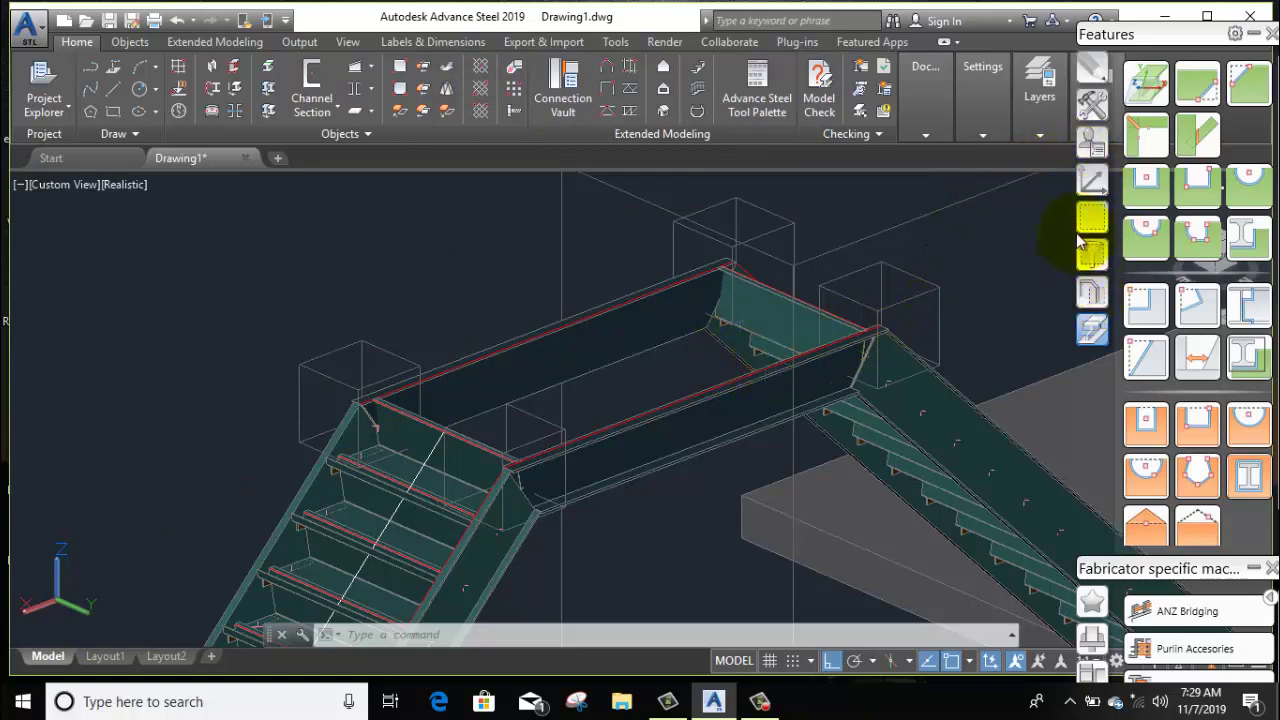
- Place the UCS on the landing C-channel with UCS at object, choosing the channel's axis system
click(1090, 108)
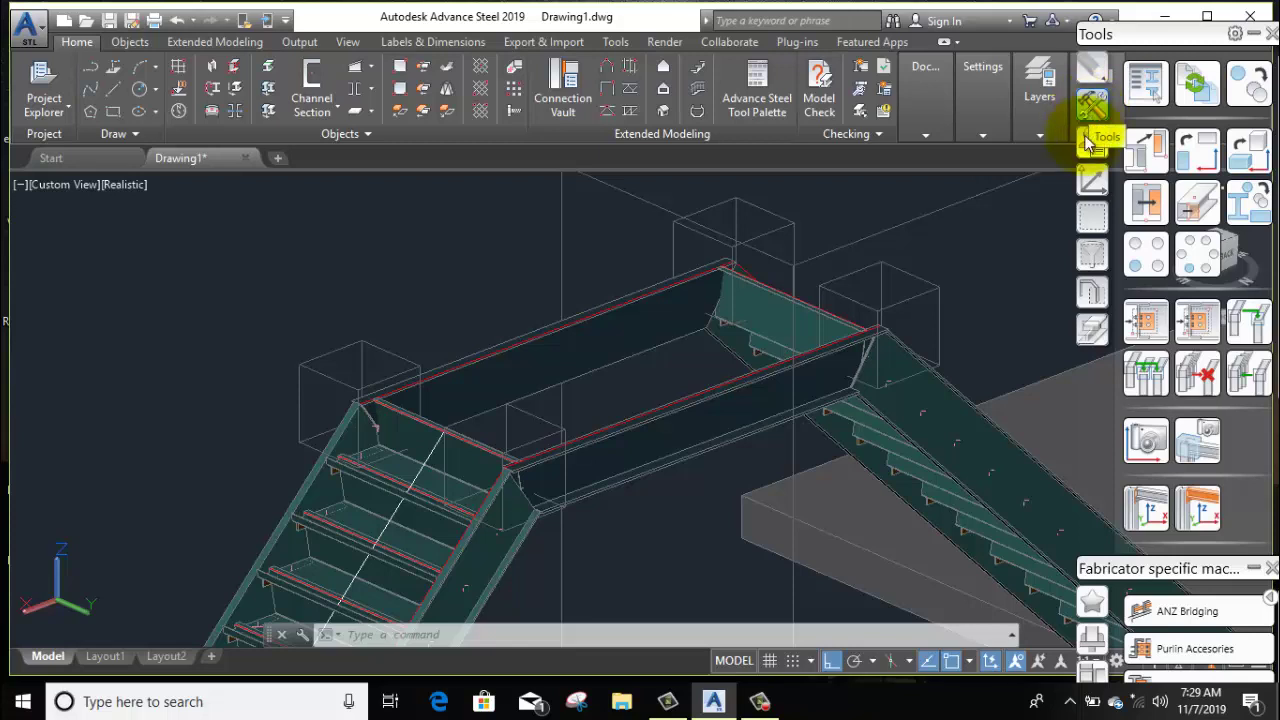
click(1092, 180)
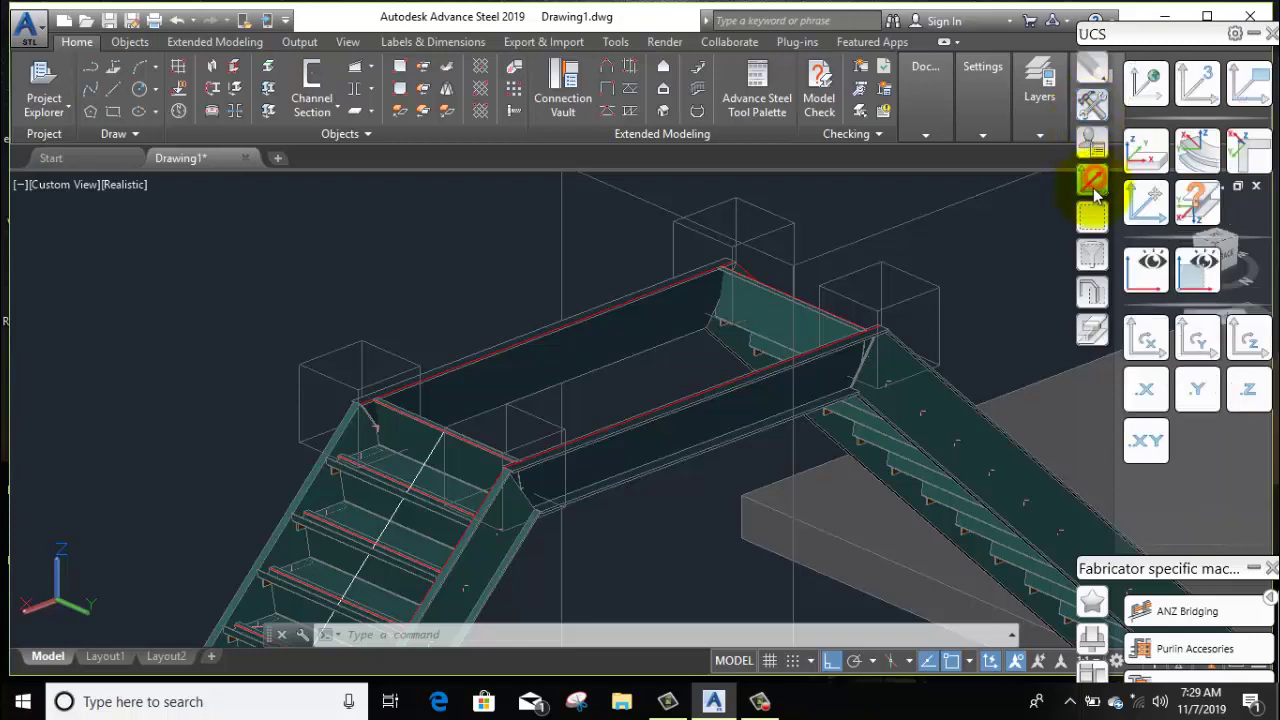
click(1146, 152)
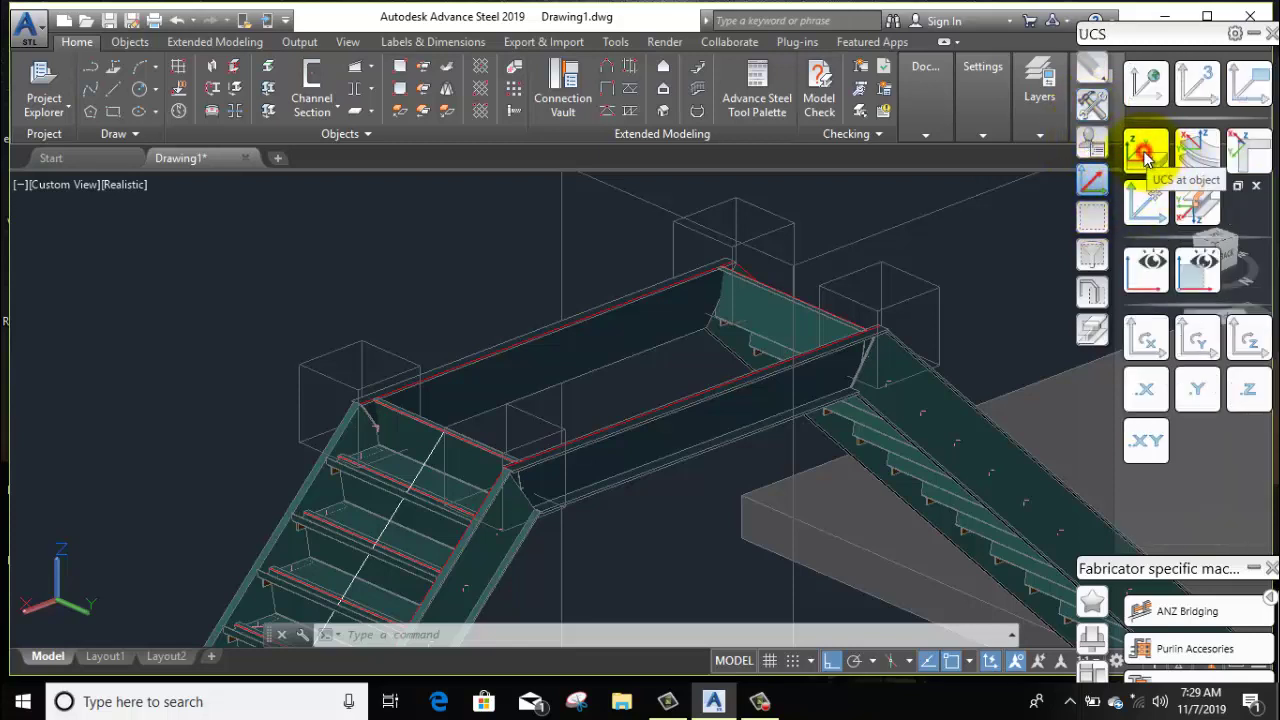
click(443, 377)
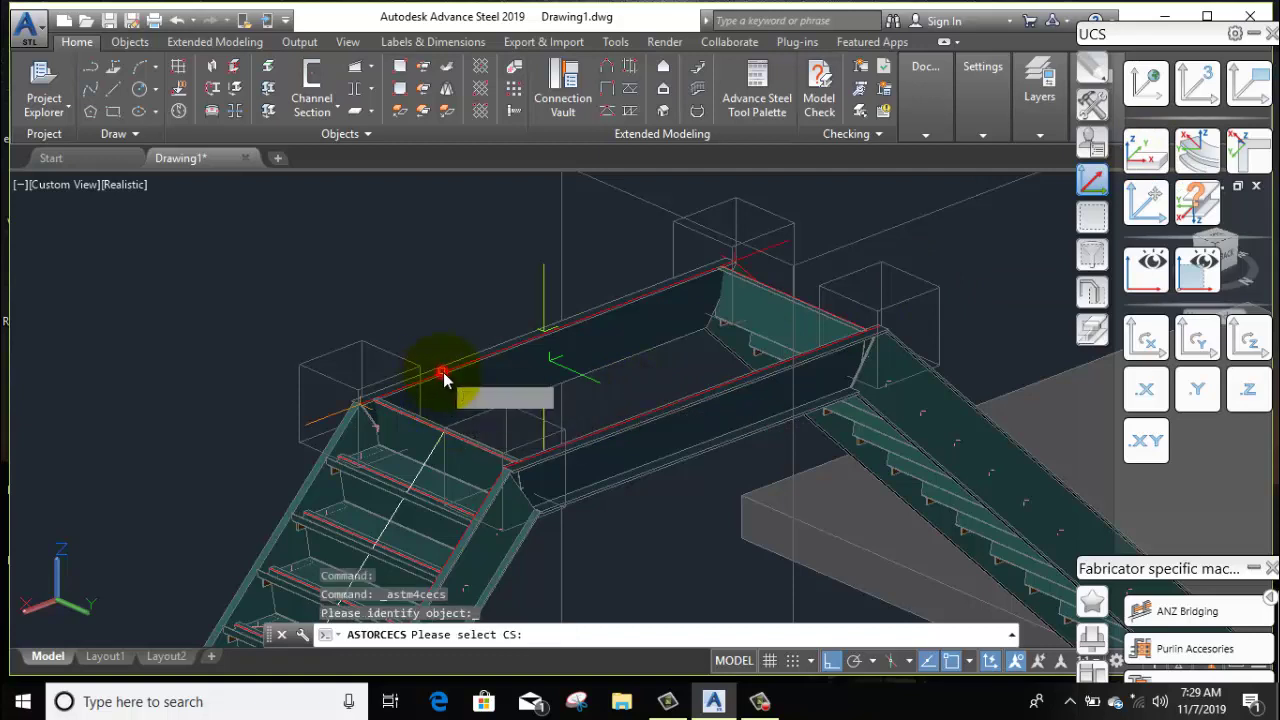
click(543, 289)
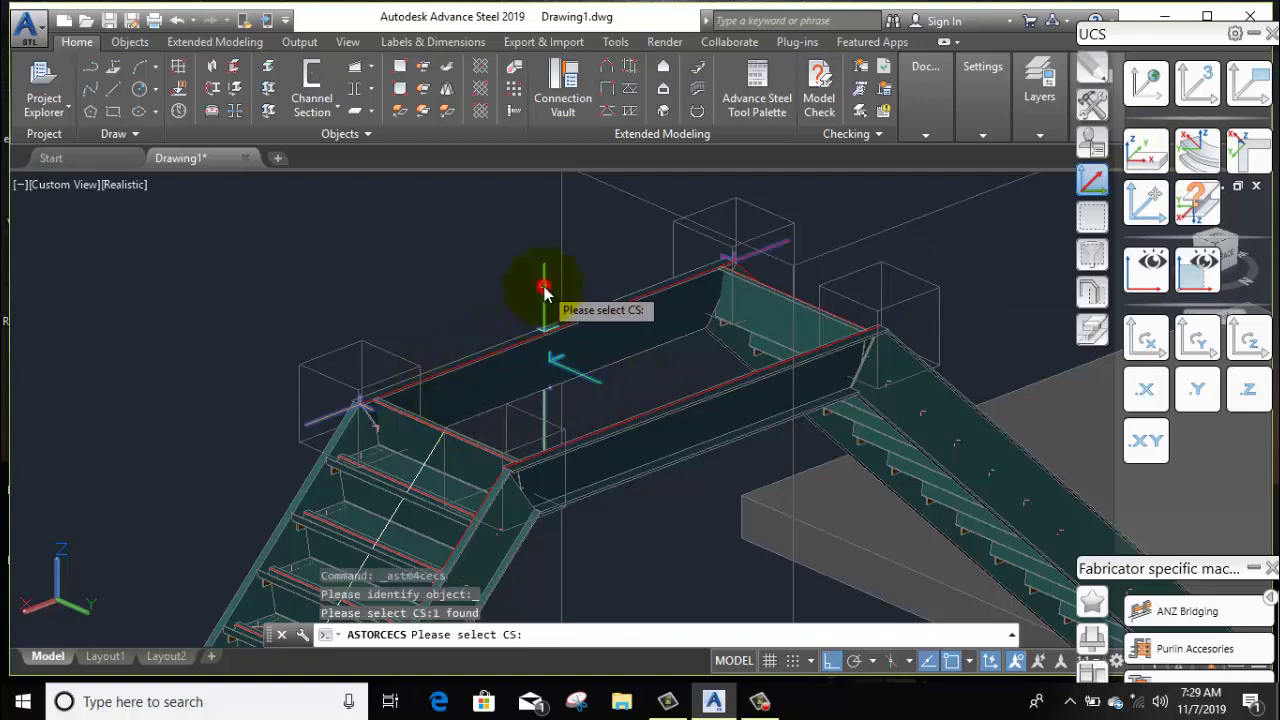
key(Return)
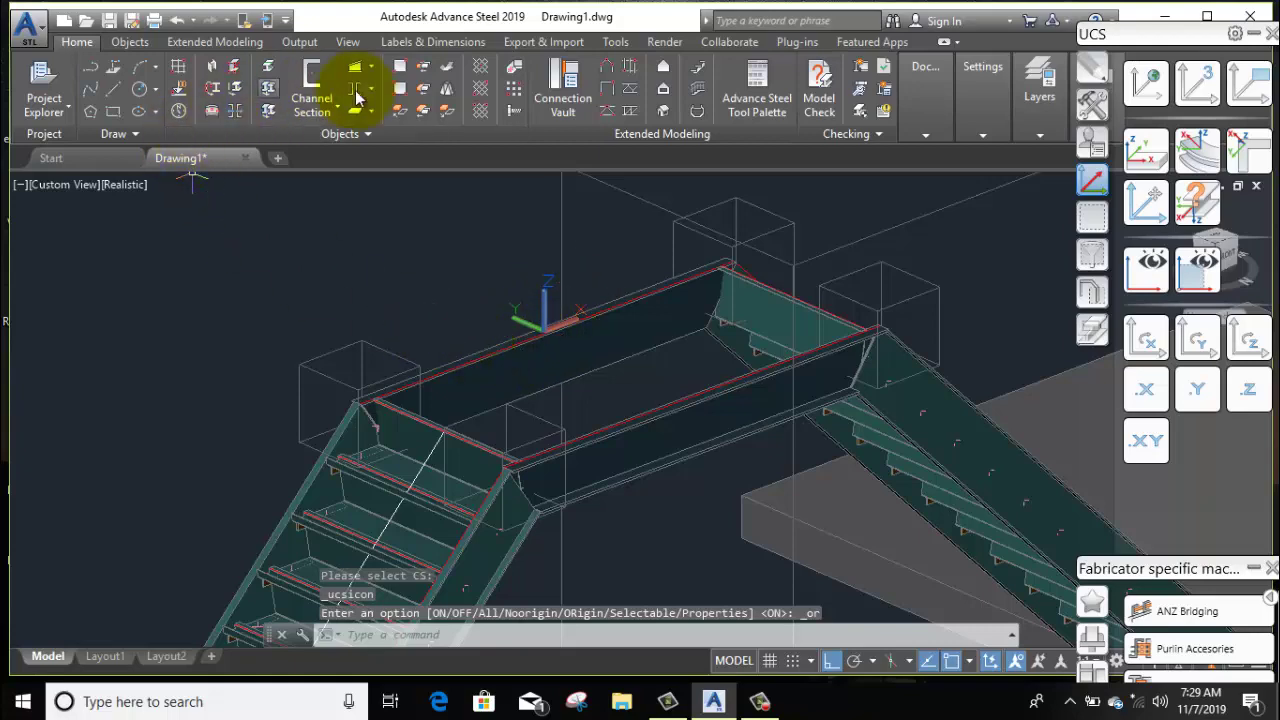
- Draw a rectangular grating across the landing from one channel corner to the far corner
click(483, 92)
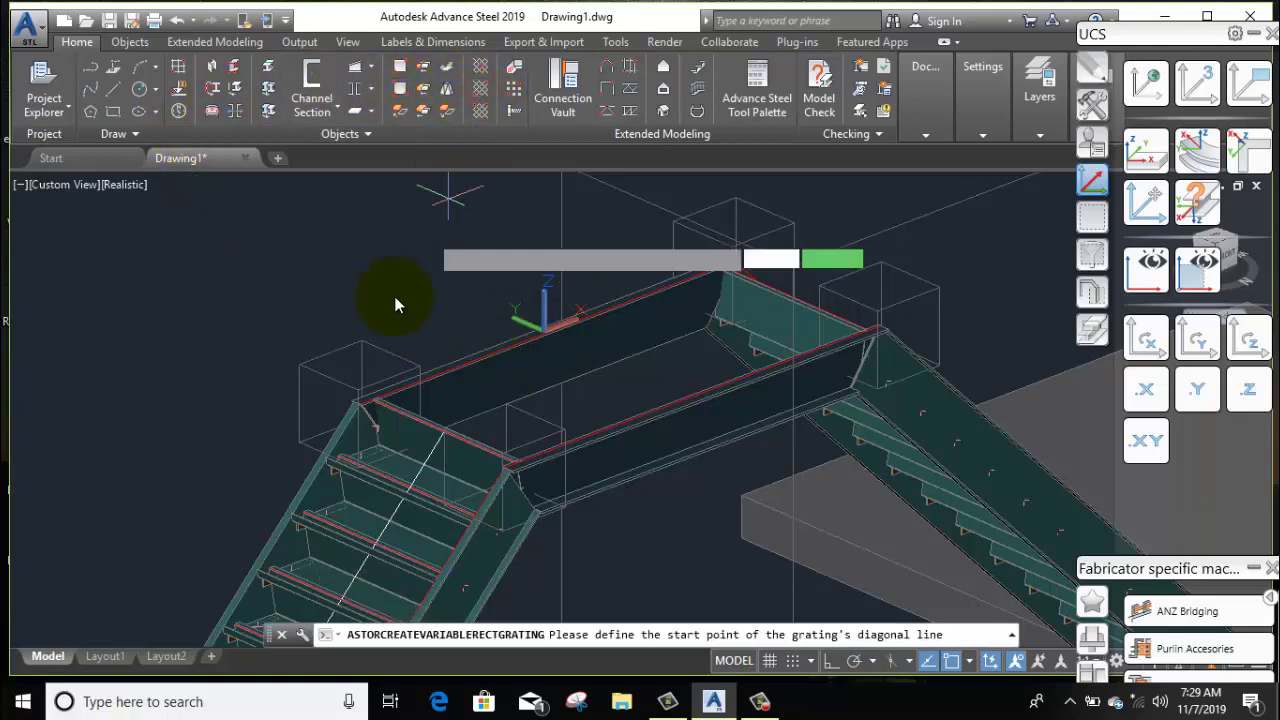
scroll(353, 401, up, 5)
scroll(460, 402, up, 2)
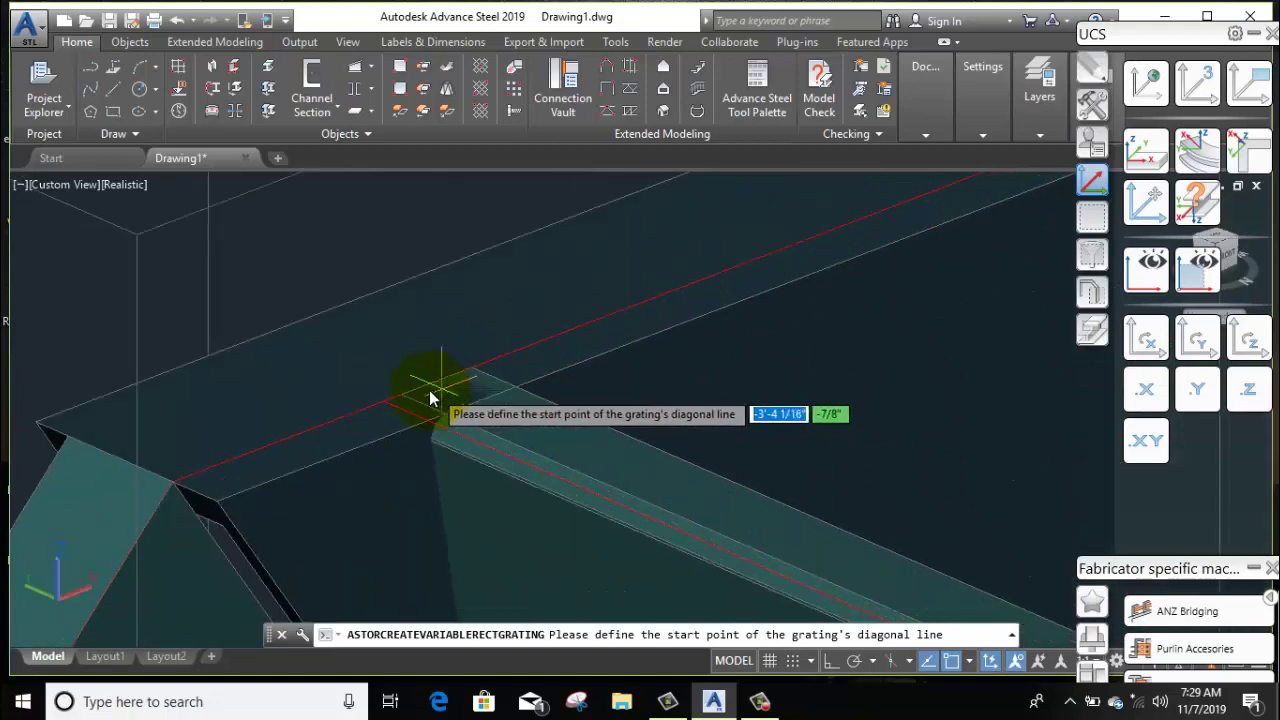
click(402, 393)
scroll(541, 405, down, 2)
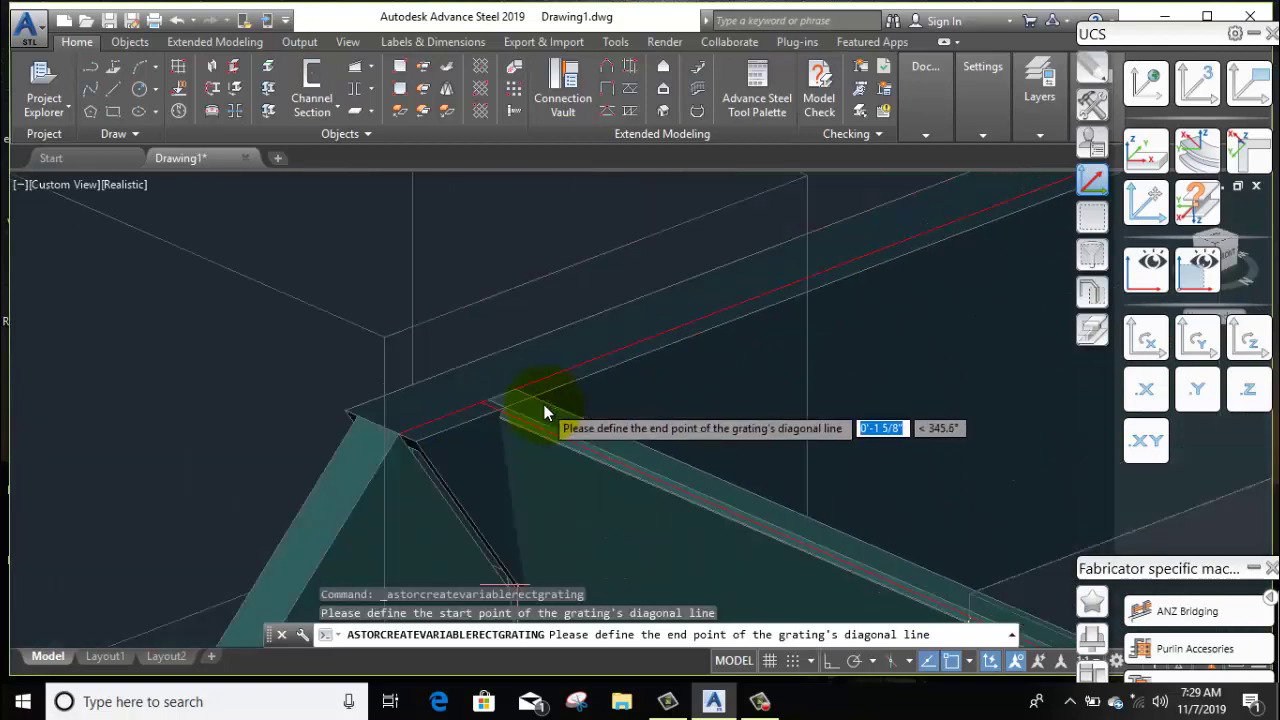
mouse_move(543, 409)
middle_down()
mouse_move(771, 410)
mouse_move(347, 412)
middle_up()
scroll(347, 412, down, 3)
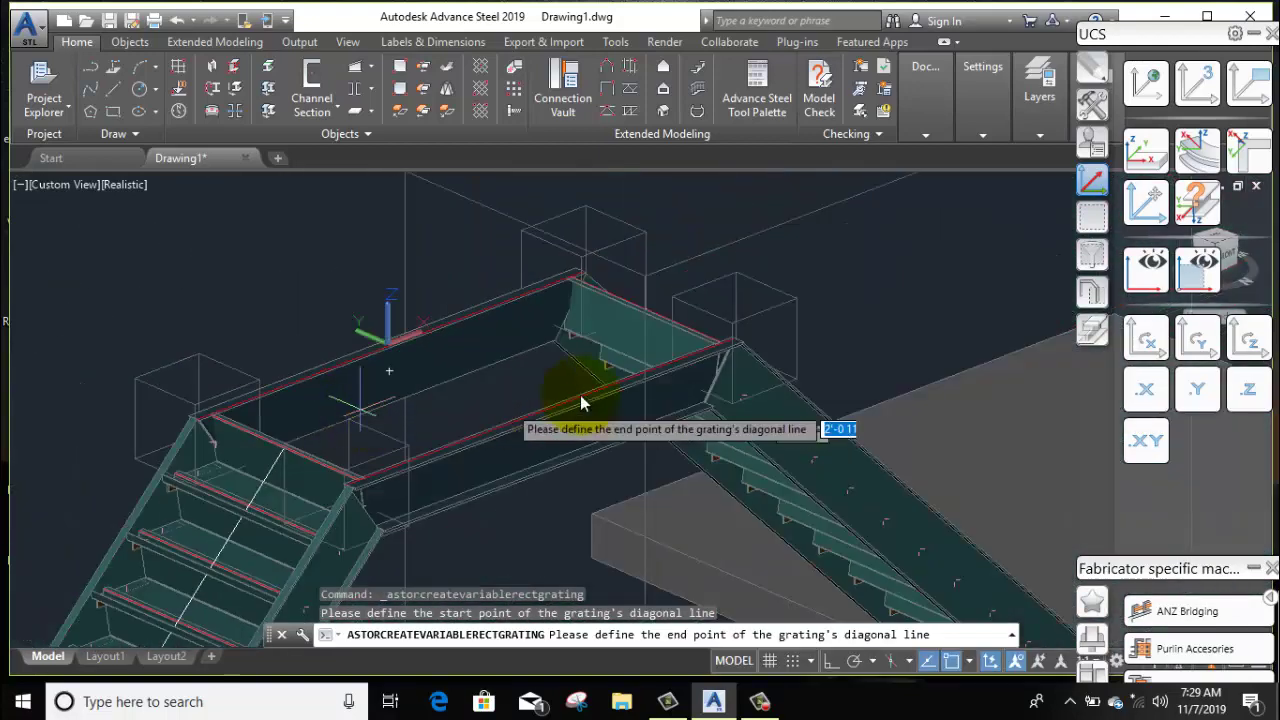
scroll(729, 337, up, 2)
scroll(752, 346, up, 2)
scroll(768, 352, up, 2)
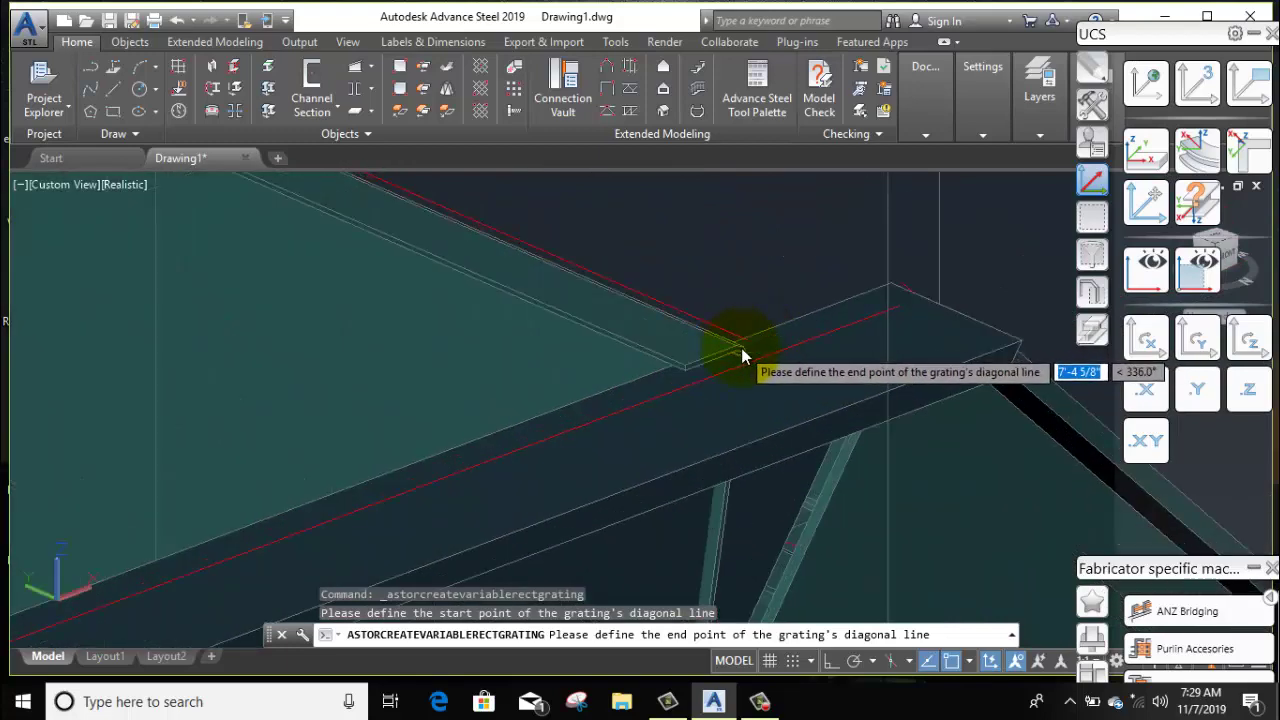
click(685, 368)
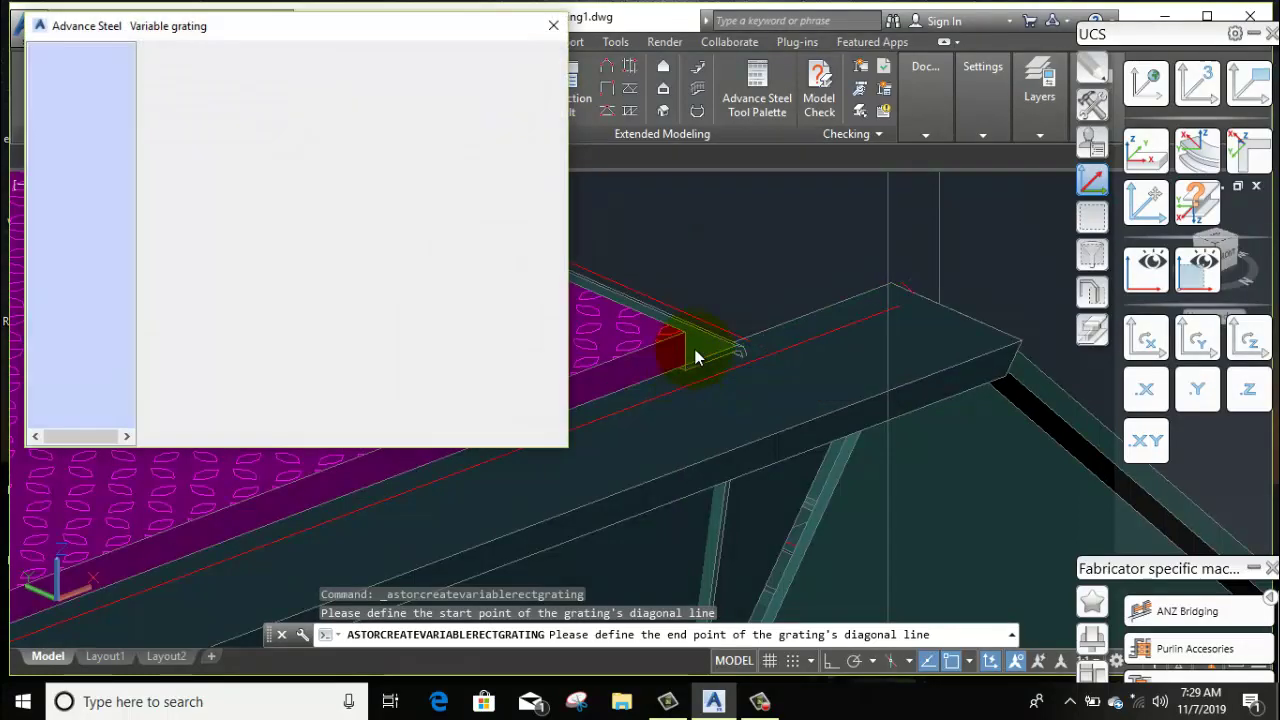
- Review the Checker Plate 1/2" grating's material, positioning, naming and fabrication pages, then close it
scroll(754, 354, down, 3)
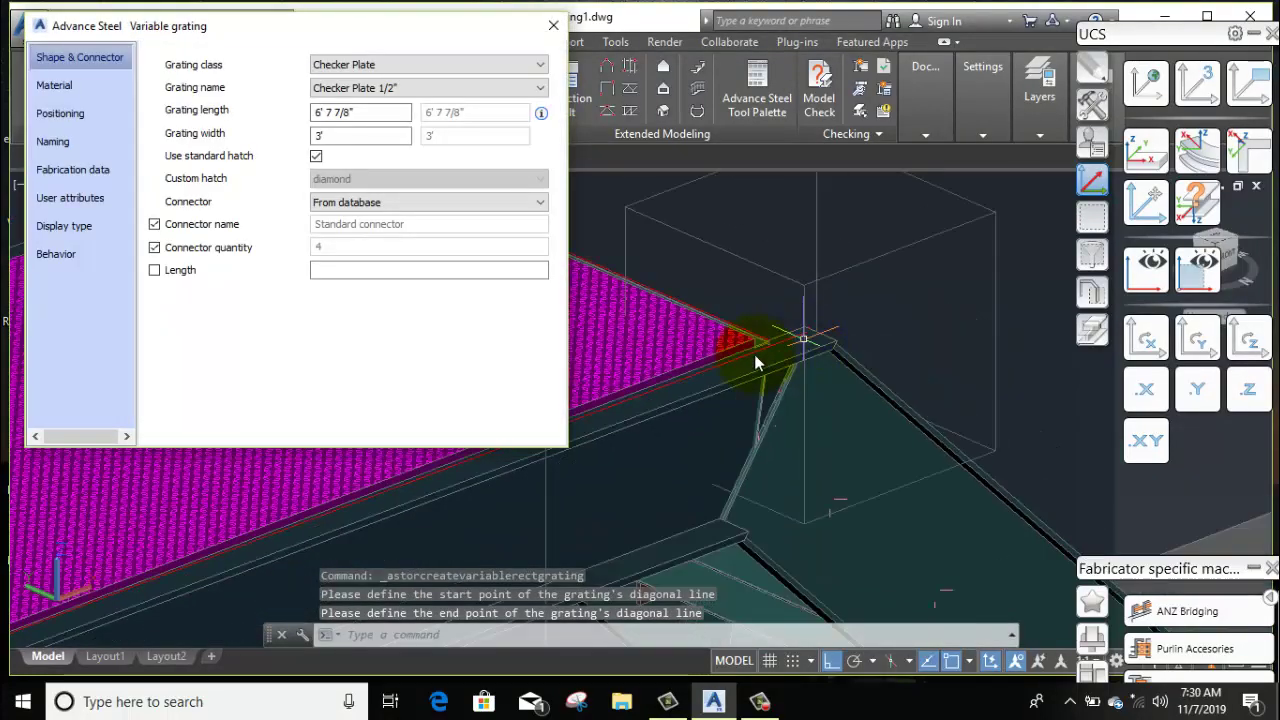
scroll(740, 356, down, 3)
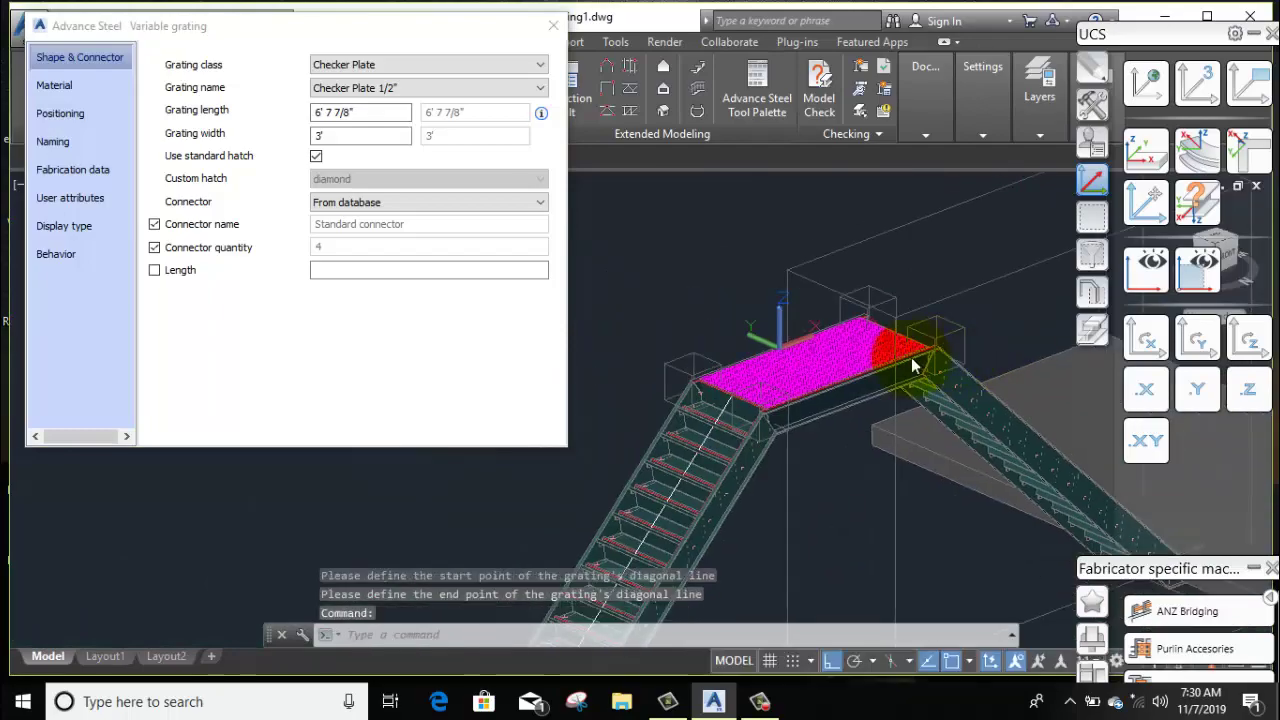
scroll(742, 383, up, 2)
scroll(742, 383, up, 3)
scroll(747, 428, down, 2)
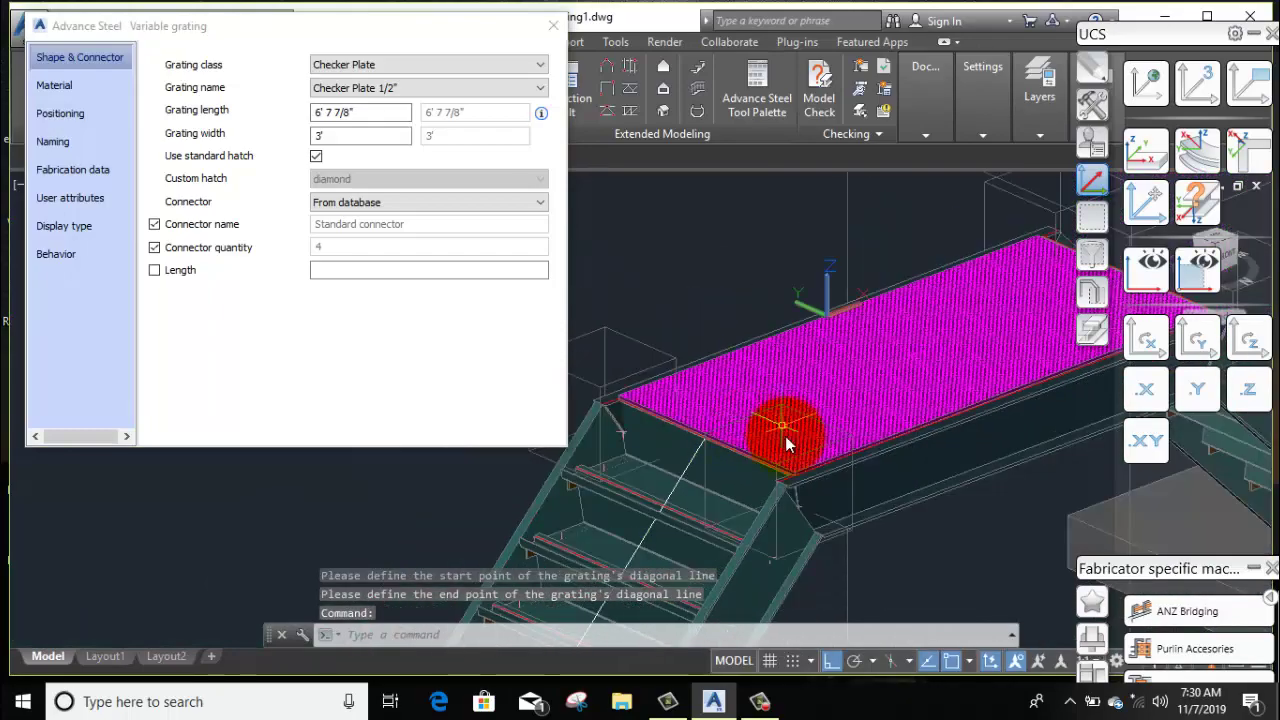
scroll(771, 428, up, 3)
scroll(794, 450, up, 3)
scroll(795, 449, down, 5)
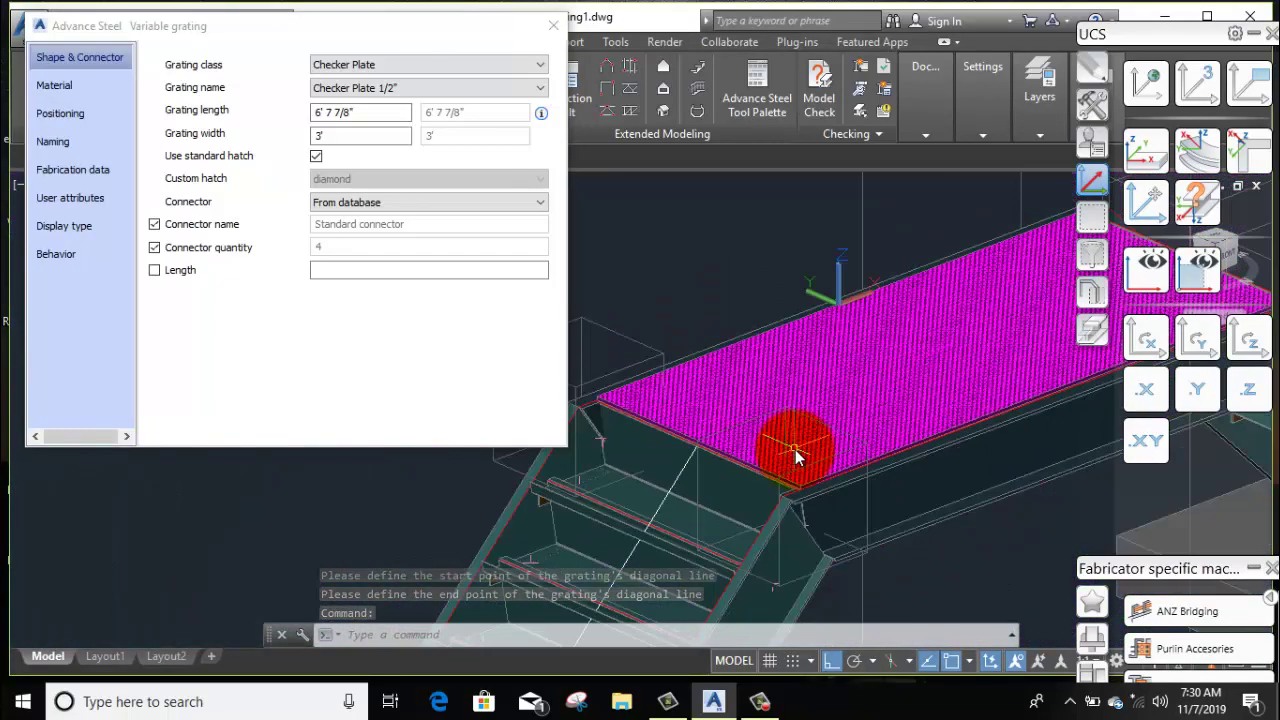
scroll(772, 430, down, 1)
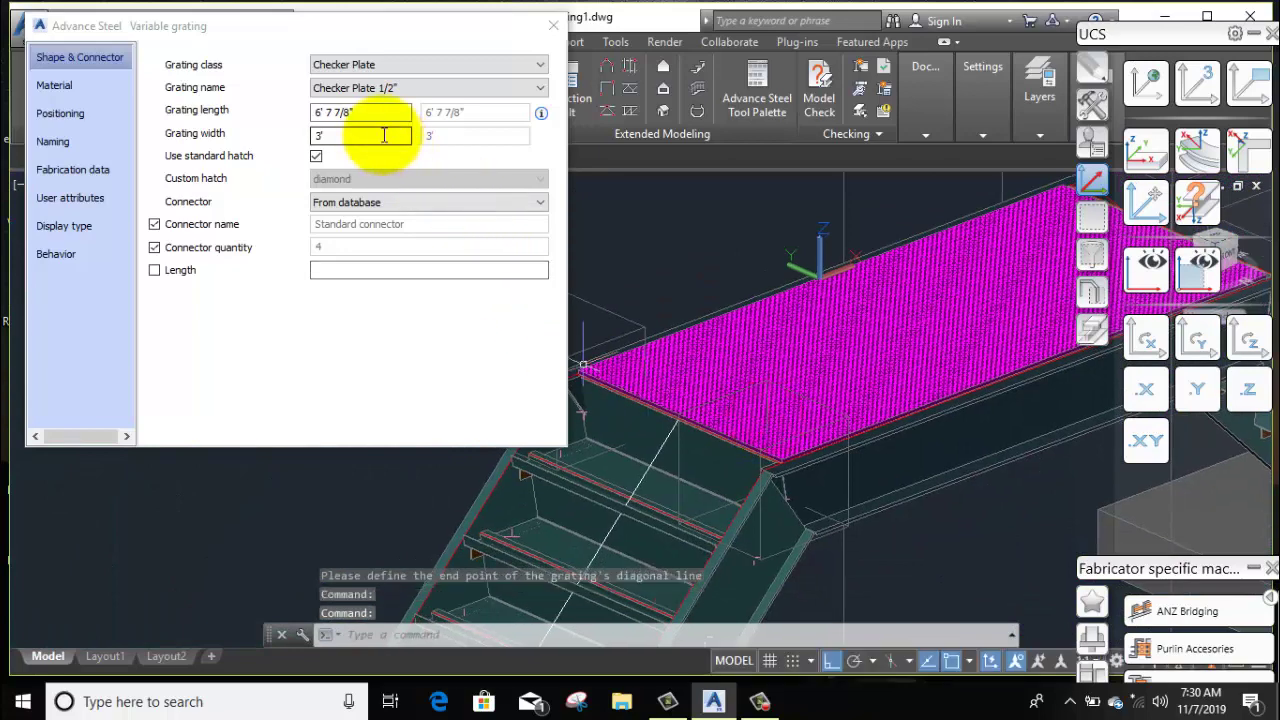
click(67, 85)
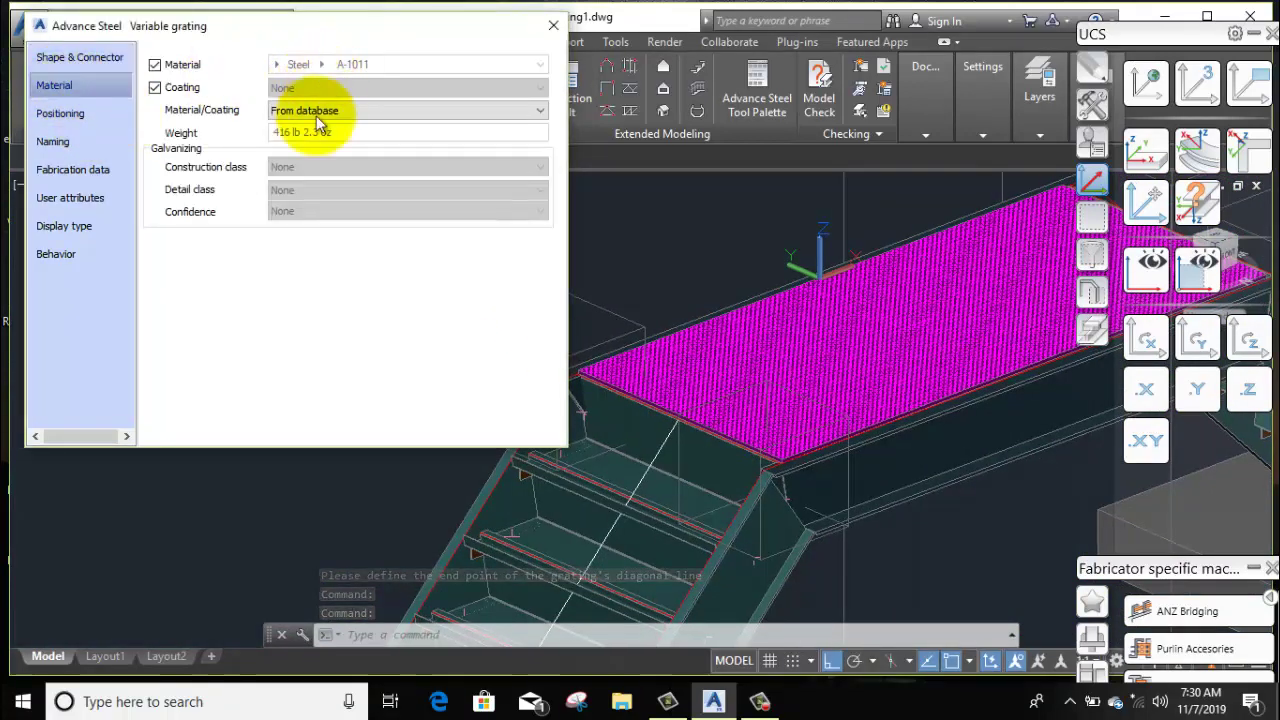
click(79, 114)
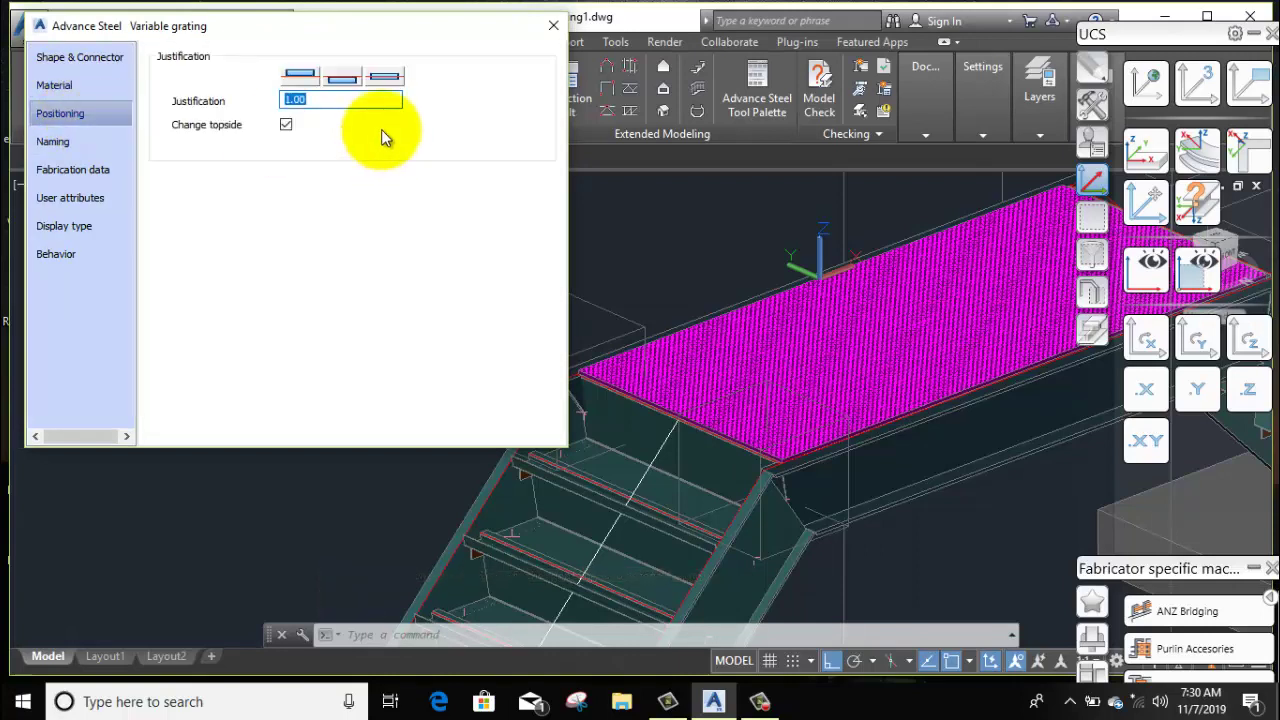
click(82, 143)
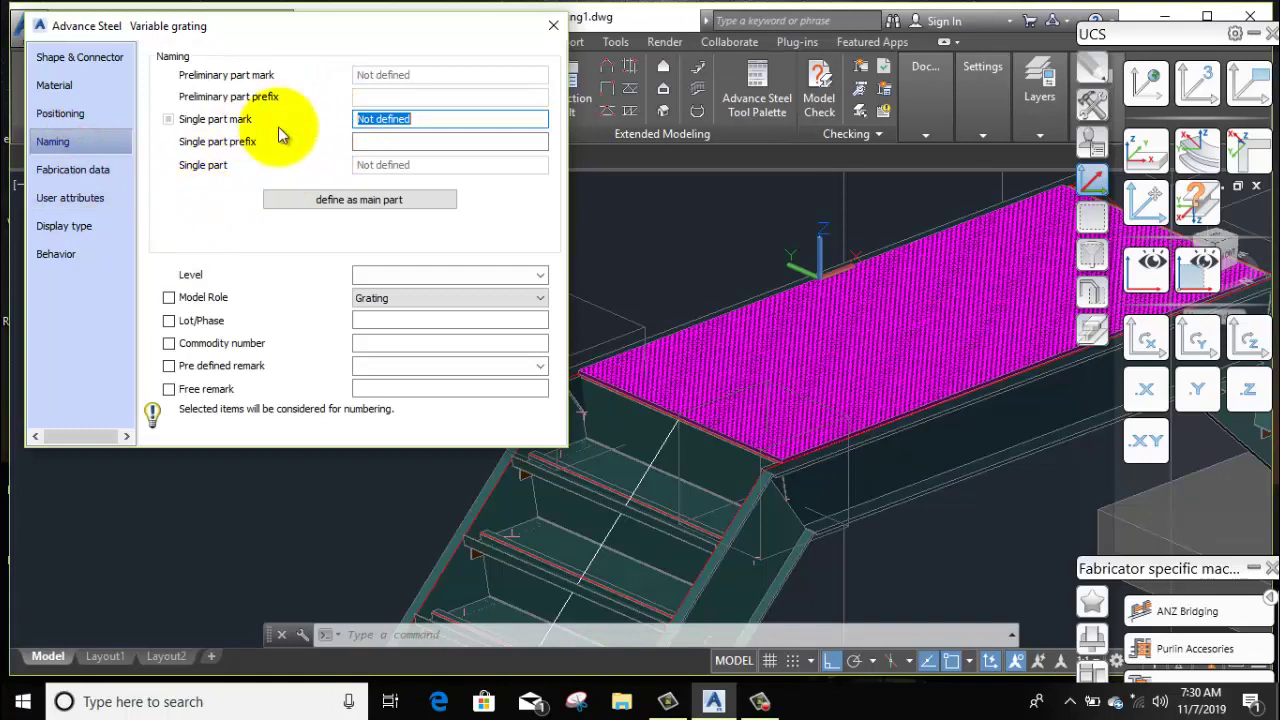
click(86, 176)
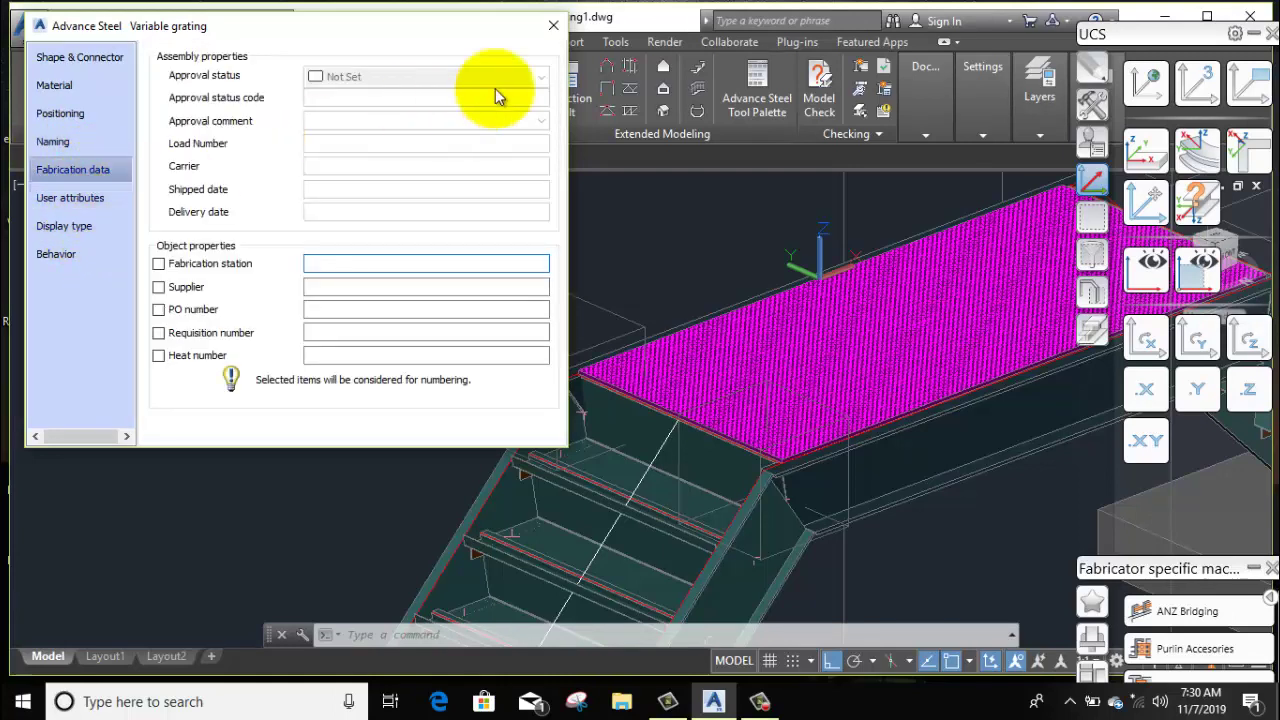
click(553, 25)
scroll(756, 262, down, 3)
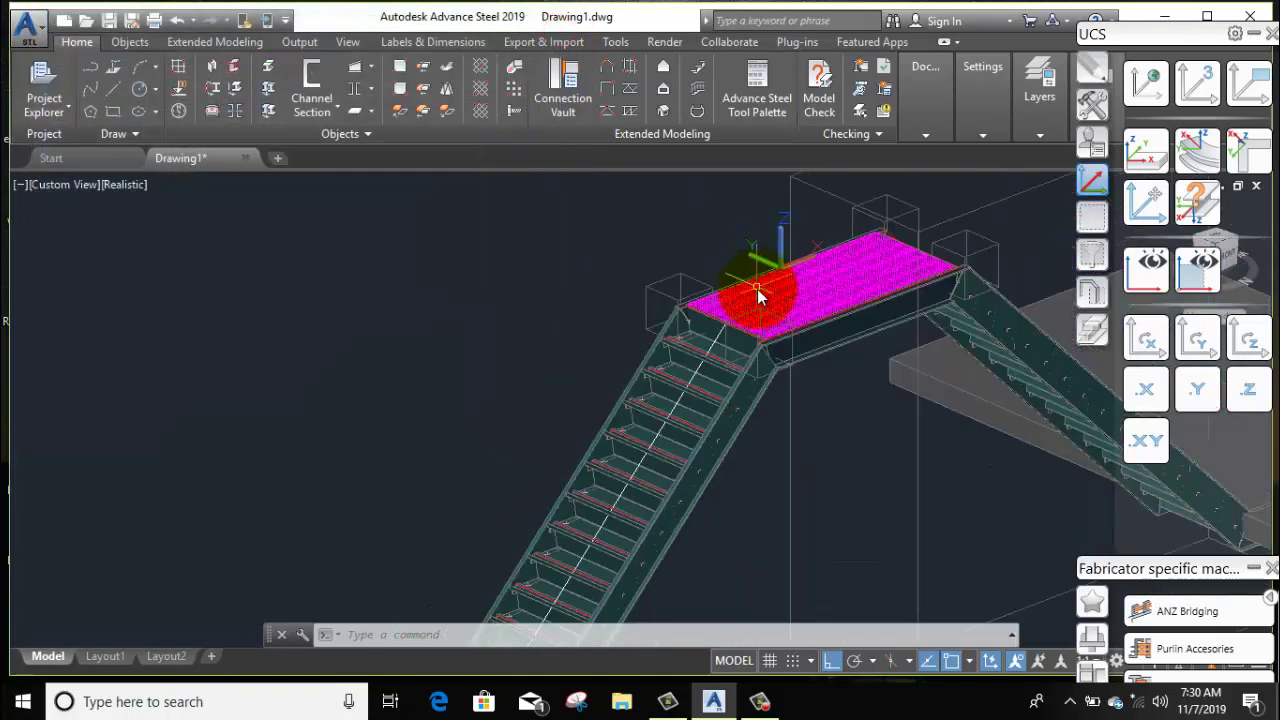
scroll(757, 289, down, 3)
shift+middle_drag(694, 306, 612, 304)
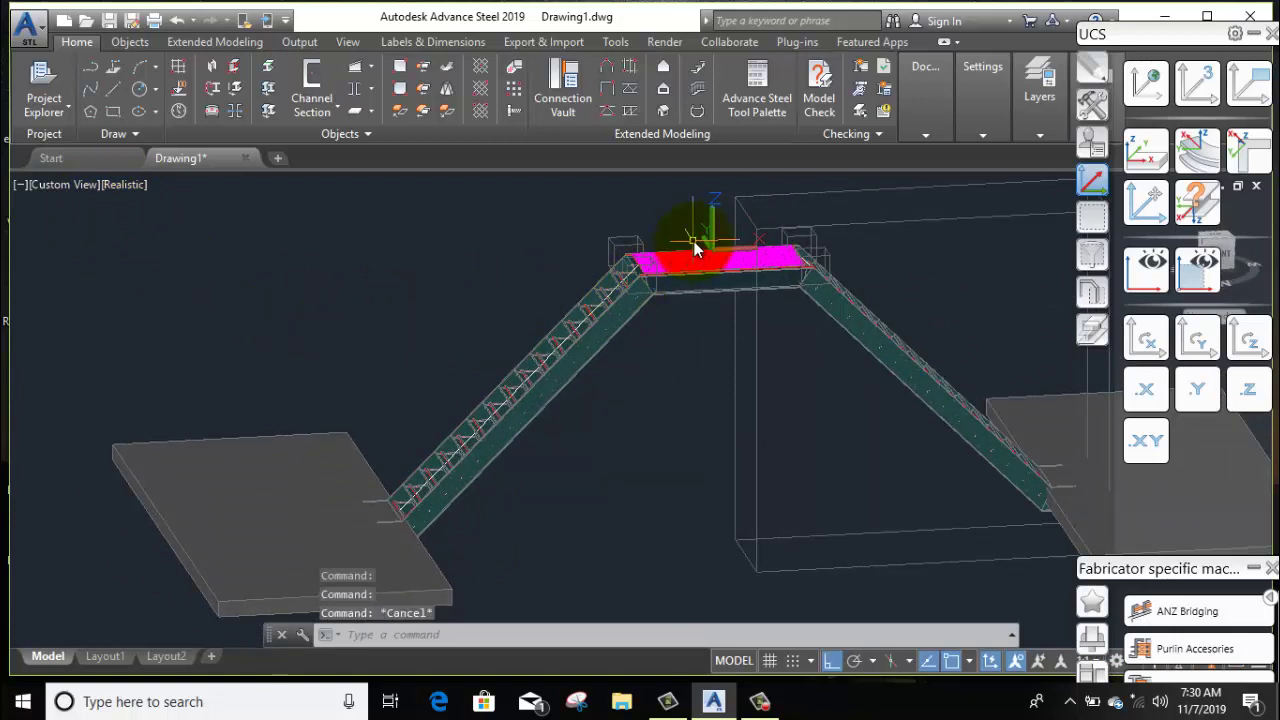
scroll(710, 230, up, 2)
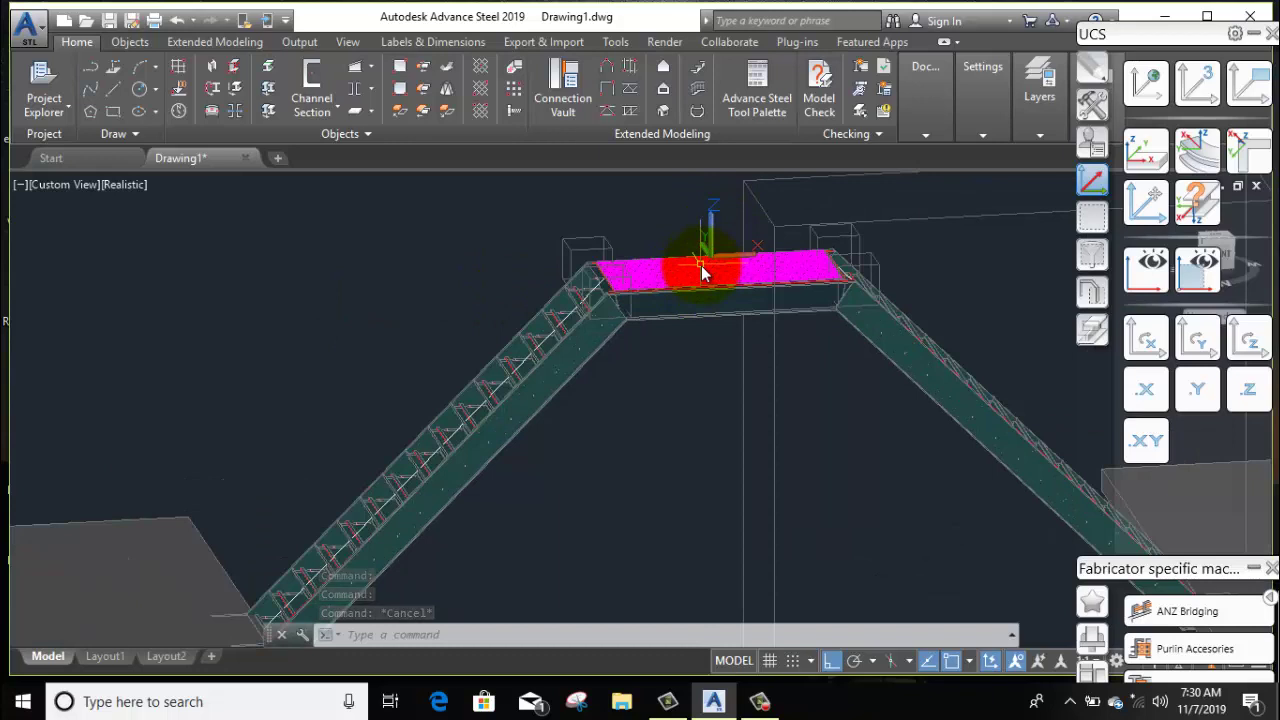
scroll(701, 265, down, 2)
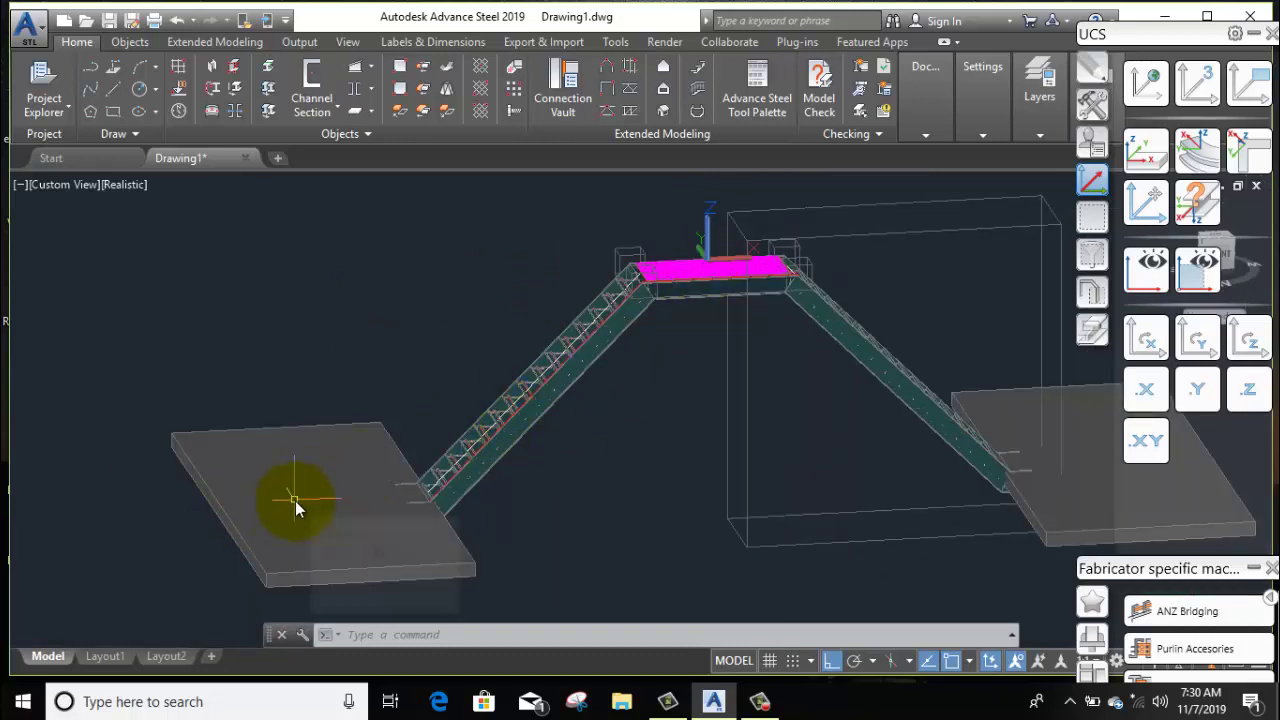
- Reset the UCS to World and orbit around to inspect the finished stairs and landing
click(1141, 83)
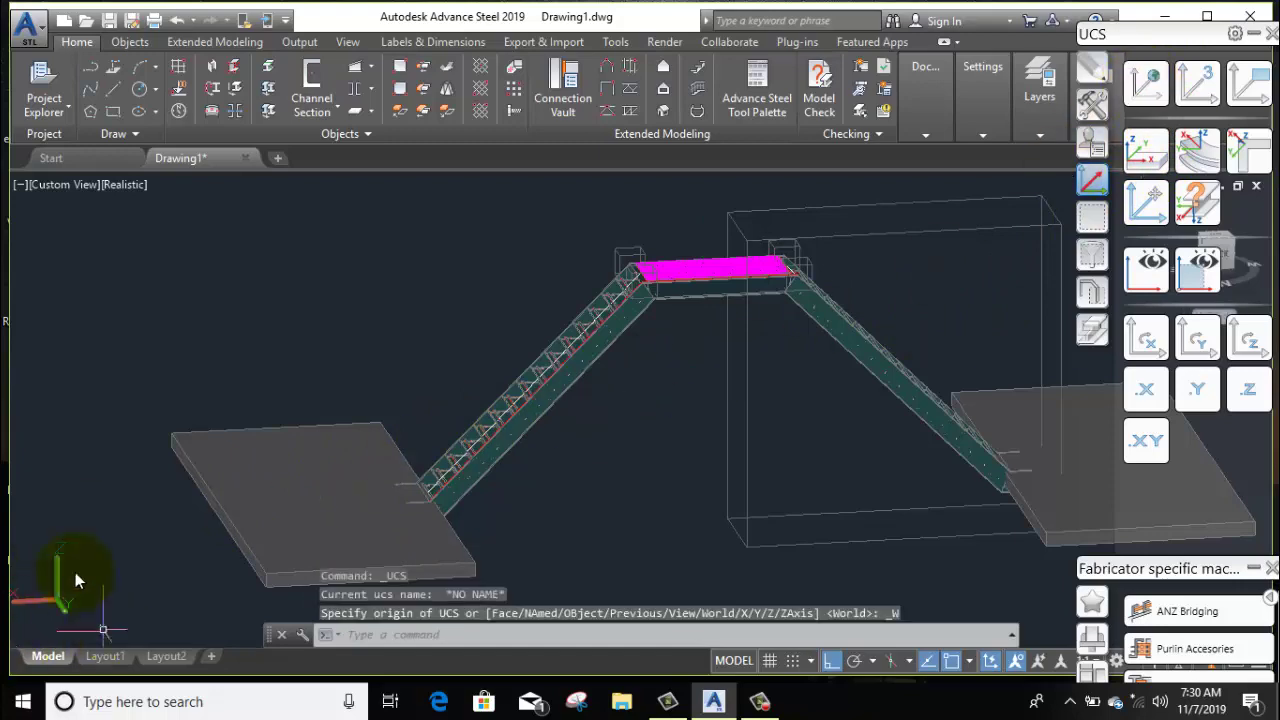
mouse_move(178, 571)
shift+middle_down()
mouse_move(357, 568)
mouse_move(286, 500)
mouse_move(371, 514)
mouse_move(323, 523)
mouse_move(569, 510)
mouse_move(357, 528)
shift+middle_up()
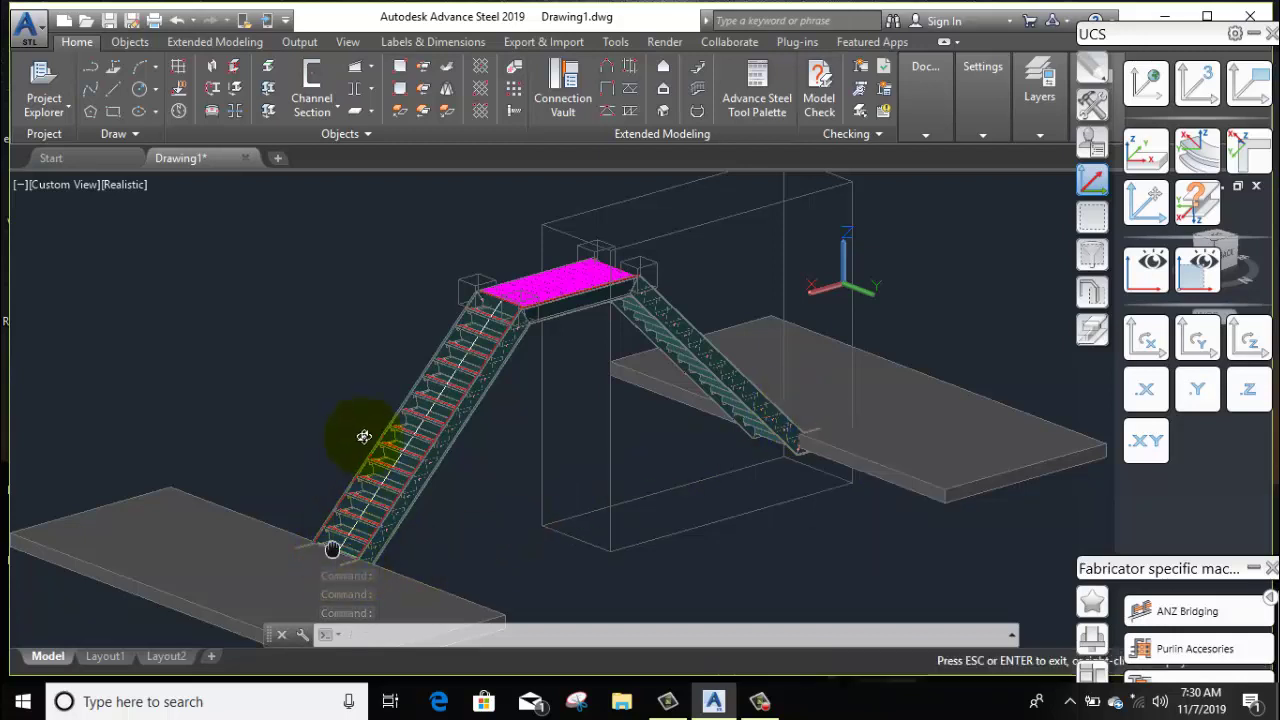
scroll(372, 430, up, 3)
scroll(383, 440, up, 2)
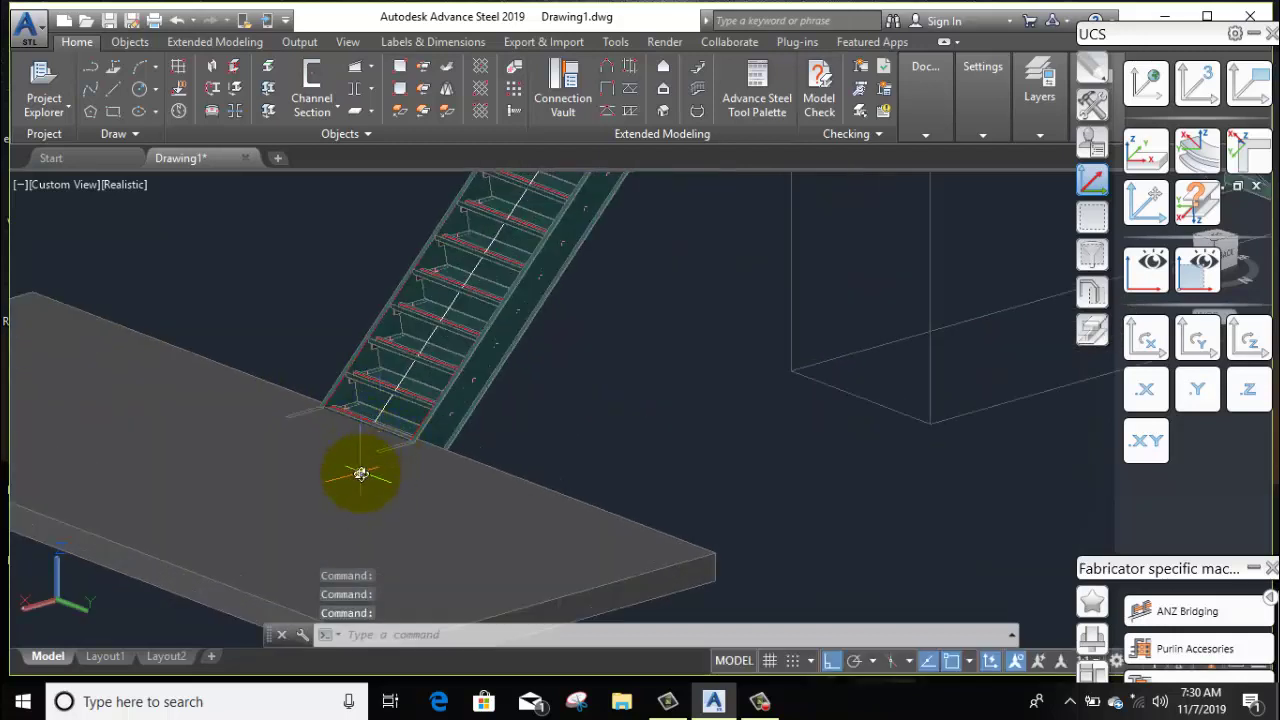
scroll(357, 468, down, 2)
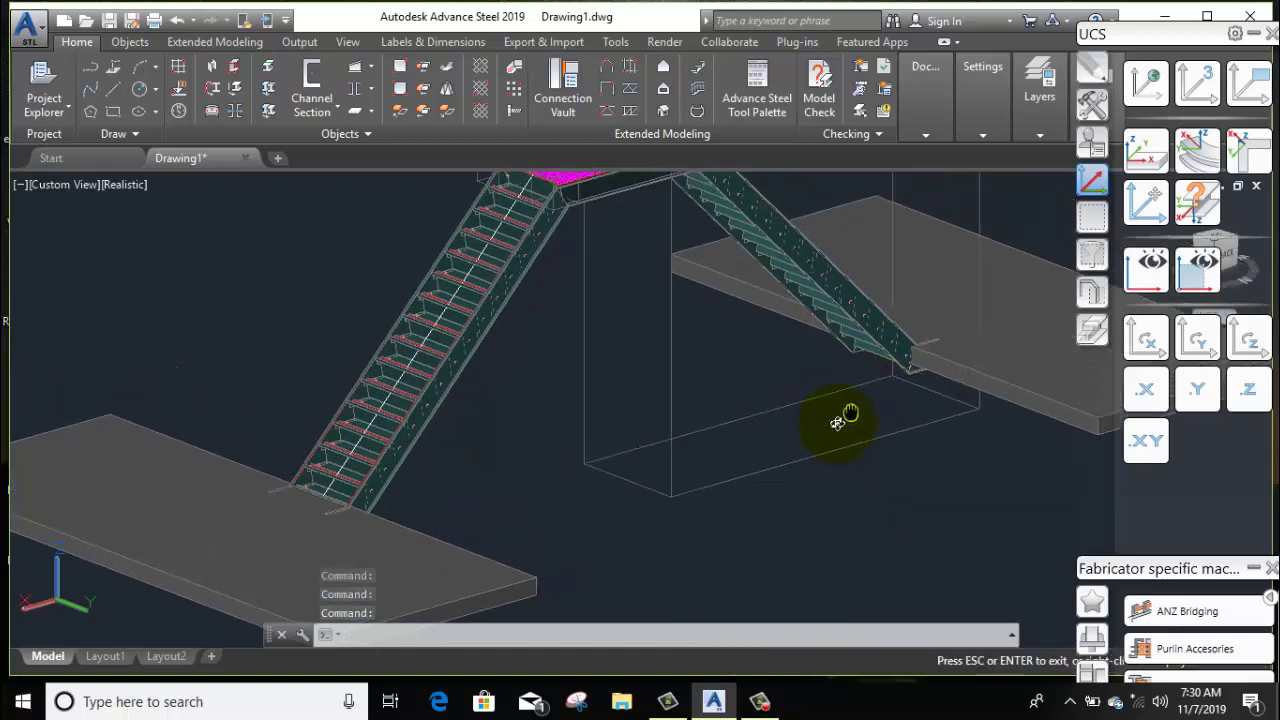
middle_drag(943, 323, 843, 414)
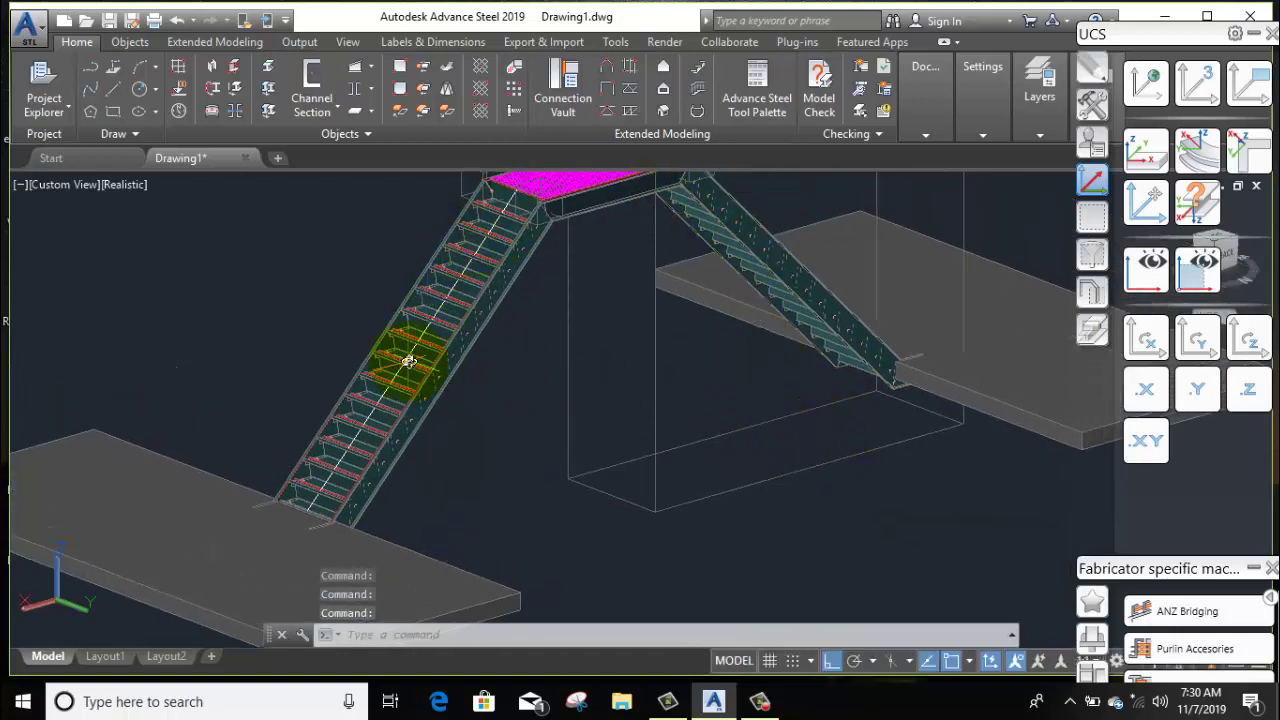
scroll(486, 446, down, 2)
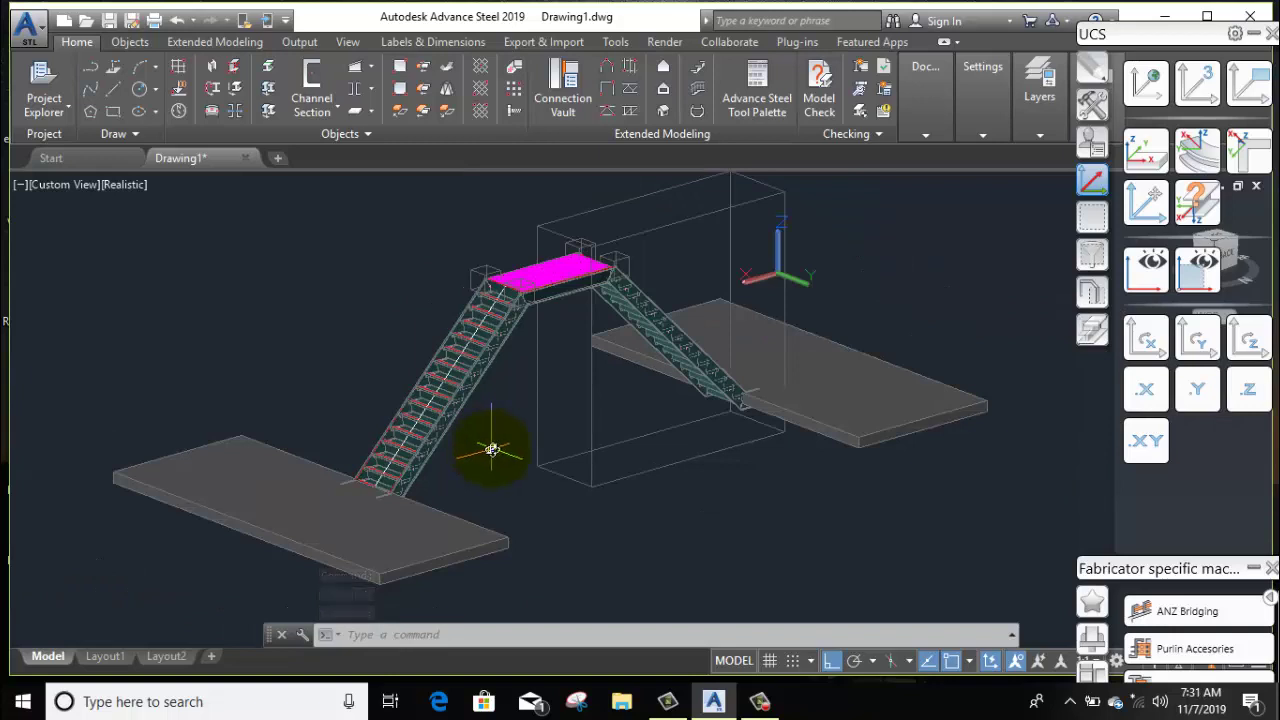
mouse_move(487, 452)
shift+middle_down()
mouse_move(494, 491)
mouse_move(423, 477)
shift+middle_up()
scroll(201, 413, up, 2)
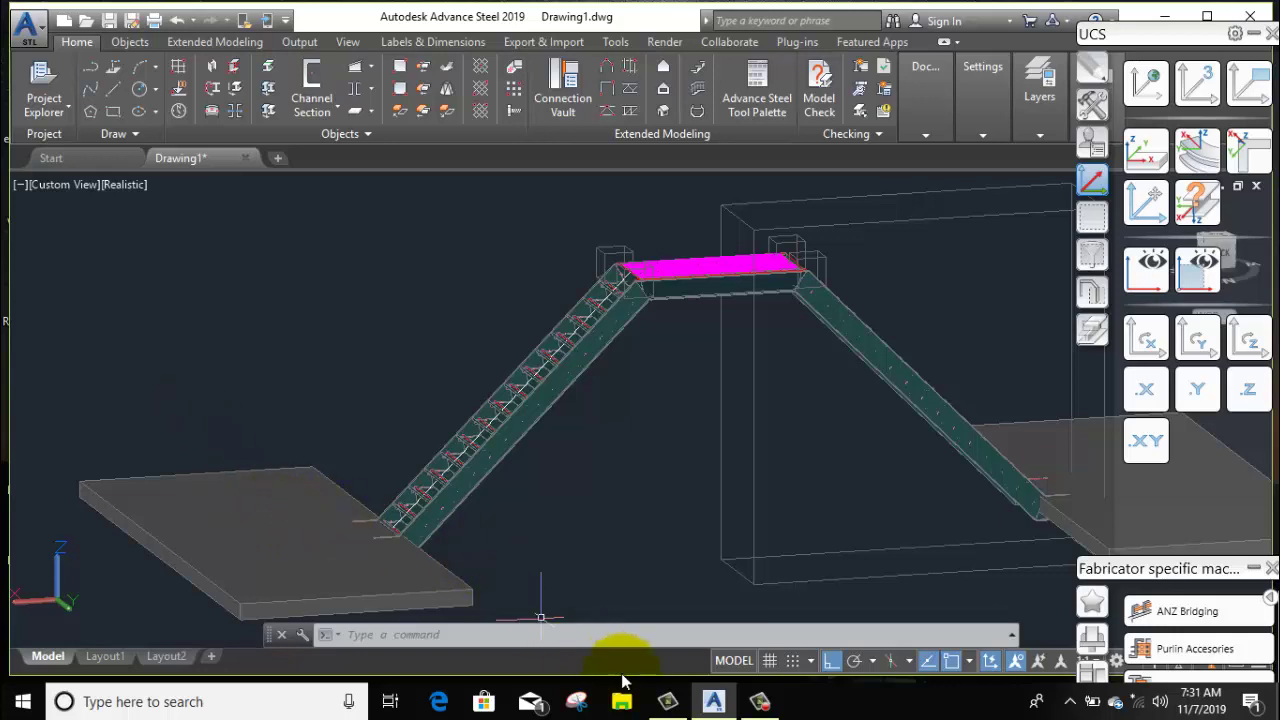
click(760, 701)
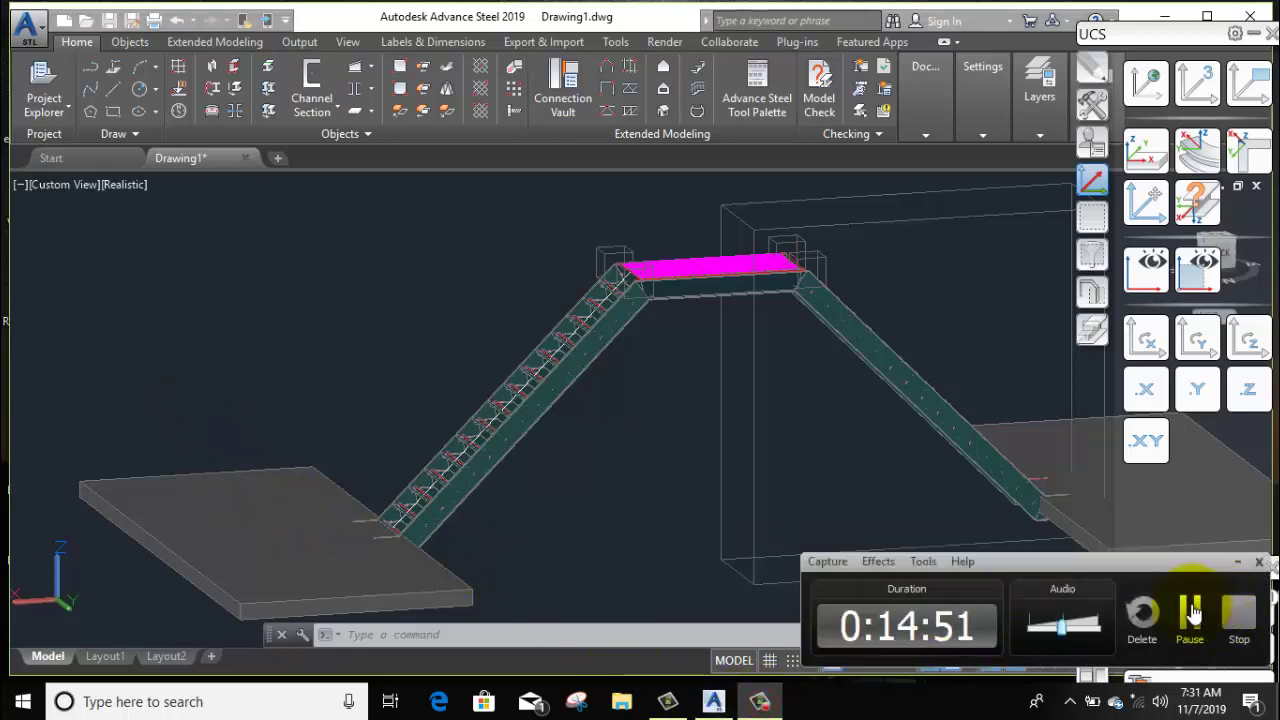